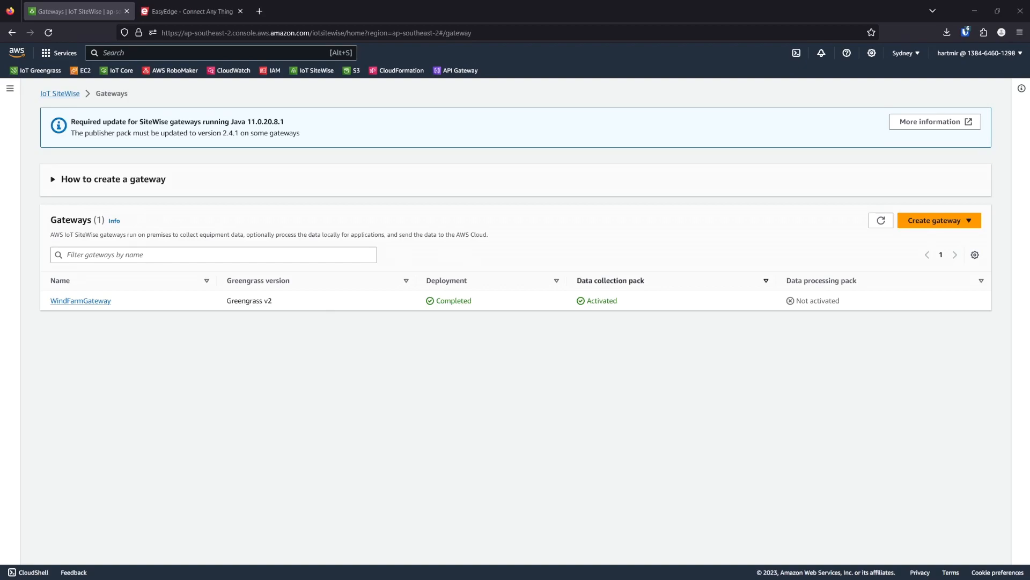
# Start adding a data source to the WindFarmGateway gateway and choose EasyEdge as its source type.
pyautogui.click(101, 302)
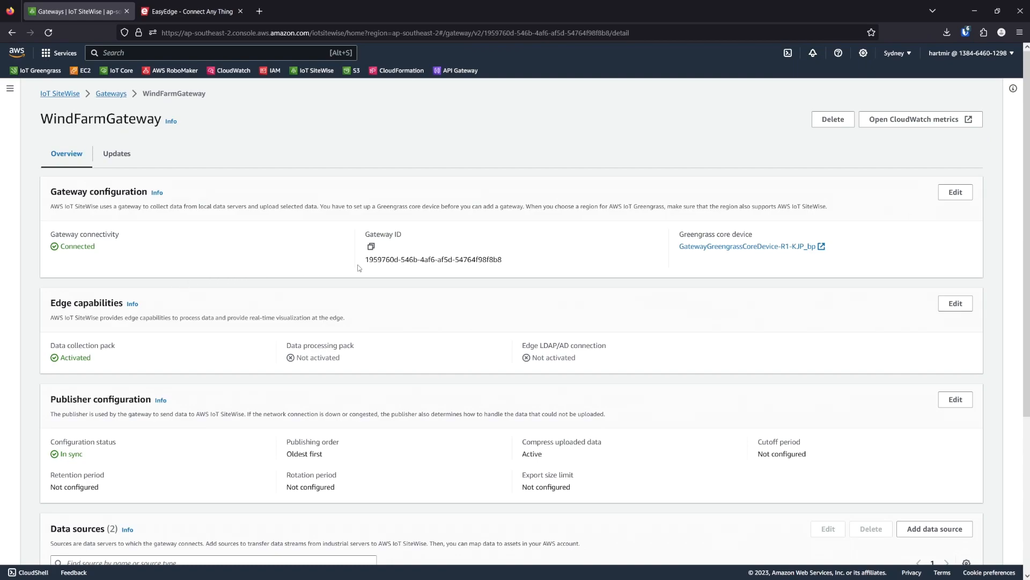
pyautogui.scroll(-4, 330, 266)
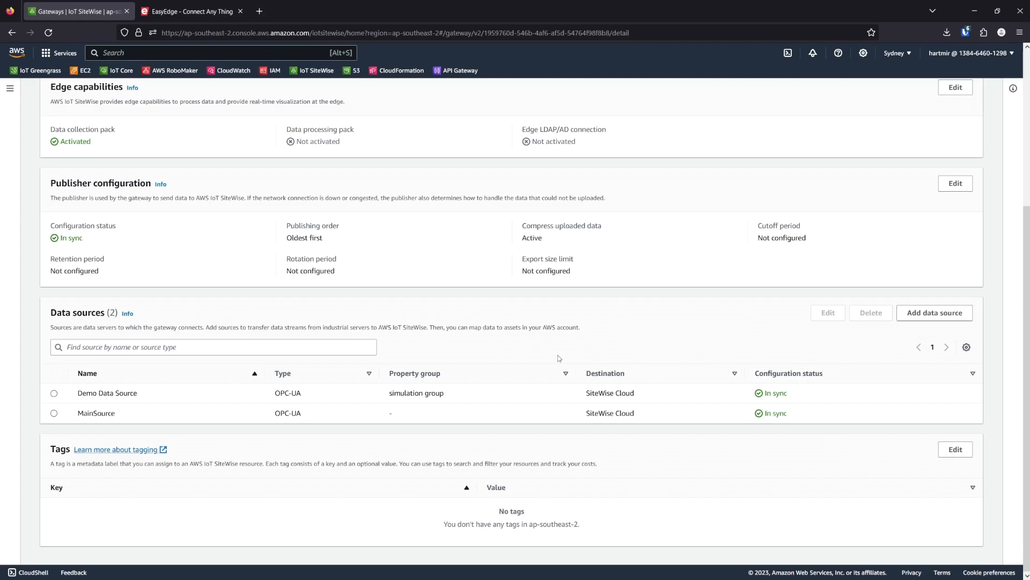
pyautogui.click(935, 317)
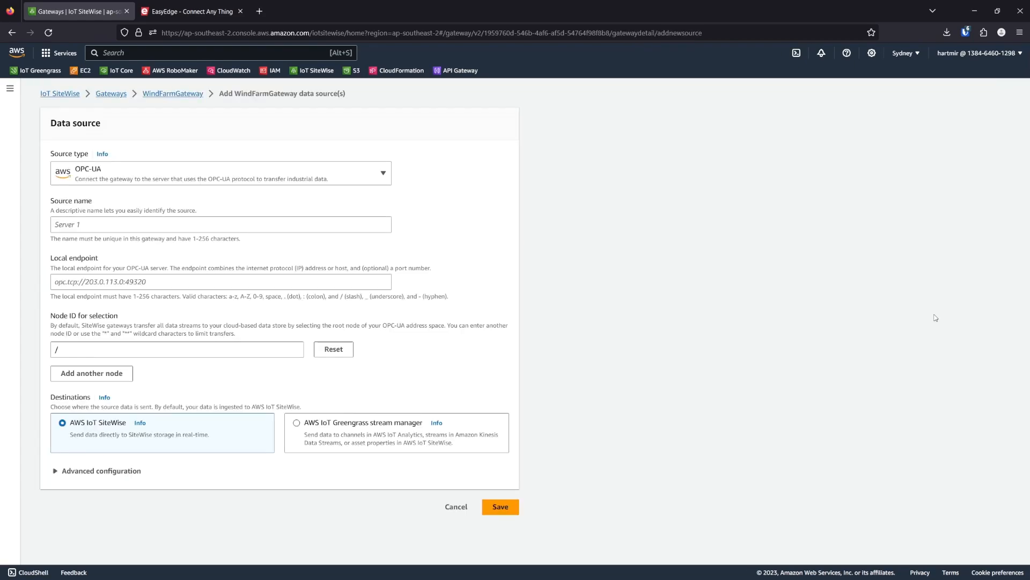
pyautogui.click(168, 181)
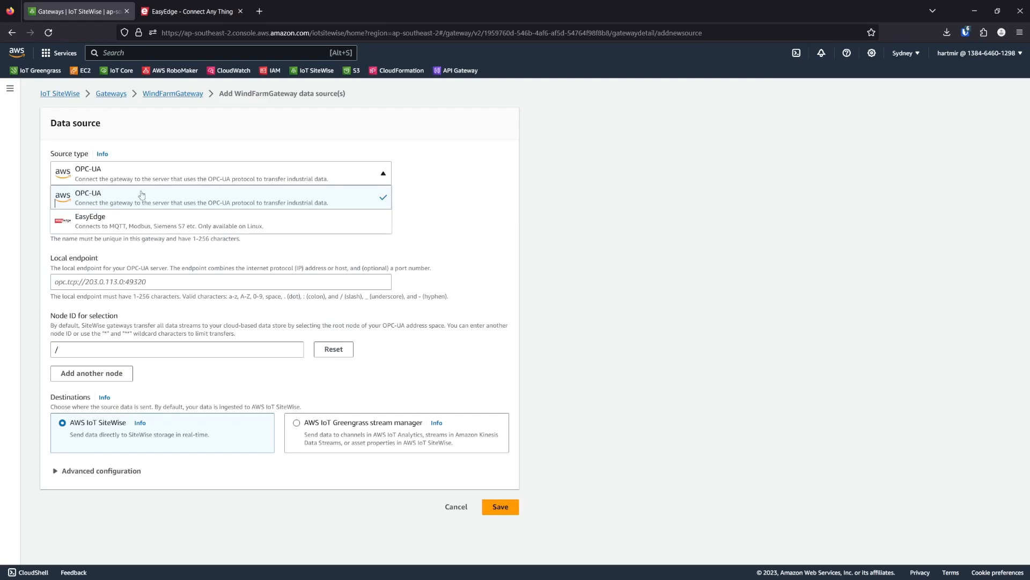
pyautogui.click(85, 220)
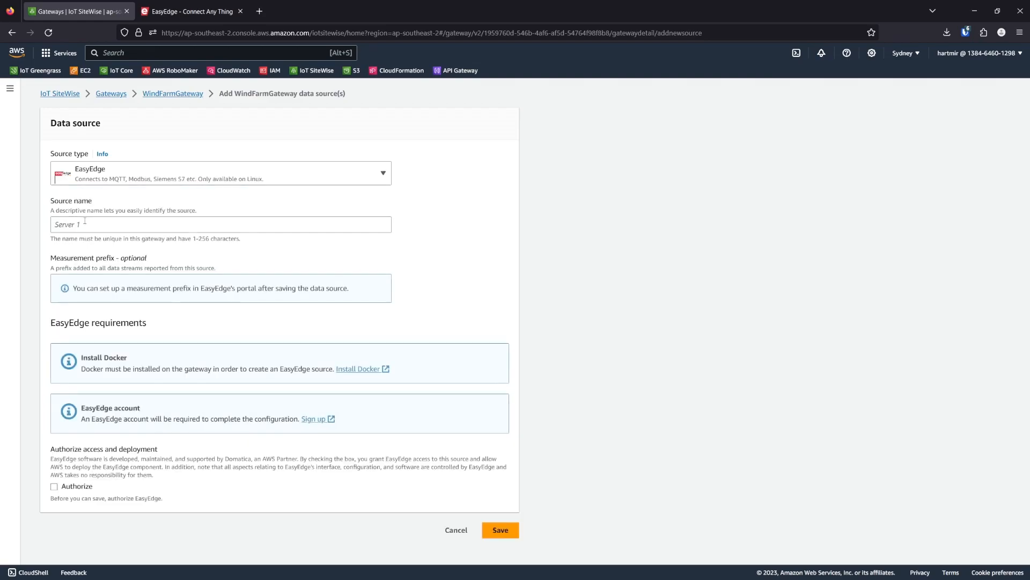
# Name the data source EasyEdgeSource and authorize EasyEdge access and deployment.
pyautogui.click(87, 224)
pyautogui.write('EasyEdgeSource')
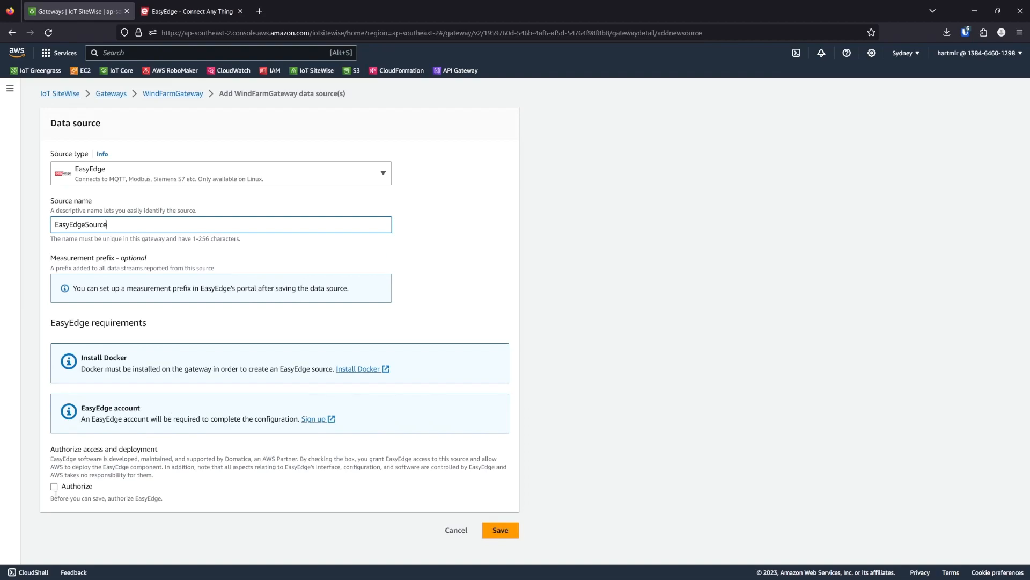
pyautogui.click(53, 486)
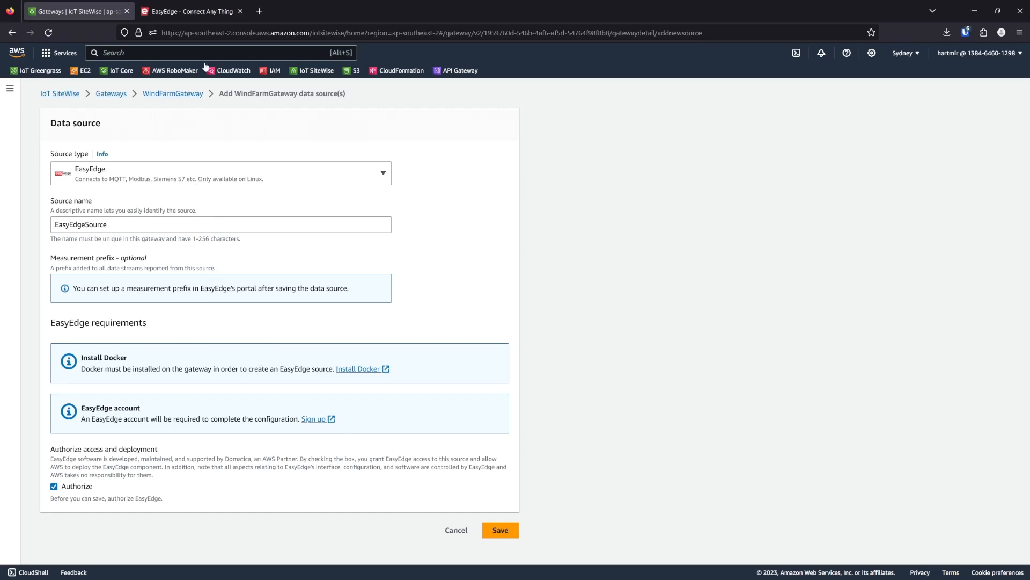
# Switch to the EasyEdge portal and sign in, filling in the saved account password.
pyautogui.click(192, 14)
pyautogui.click(484, 267)
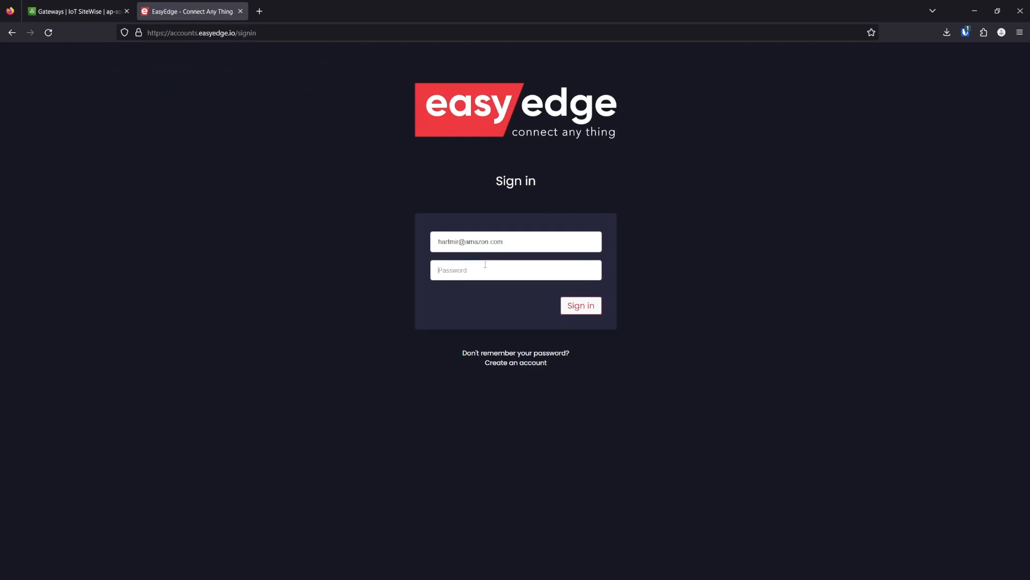
pyautogui.hotkey('ctrl', 'shift', 'l')
pyautogui.press('Return')
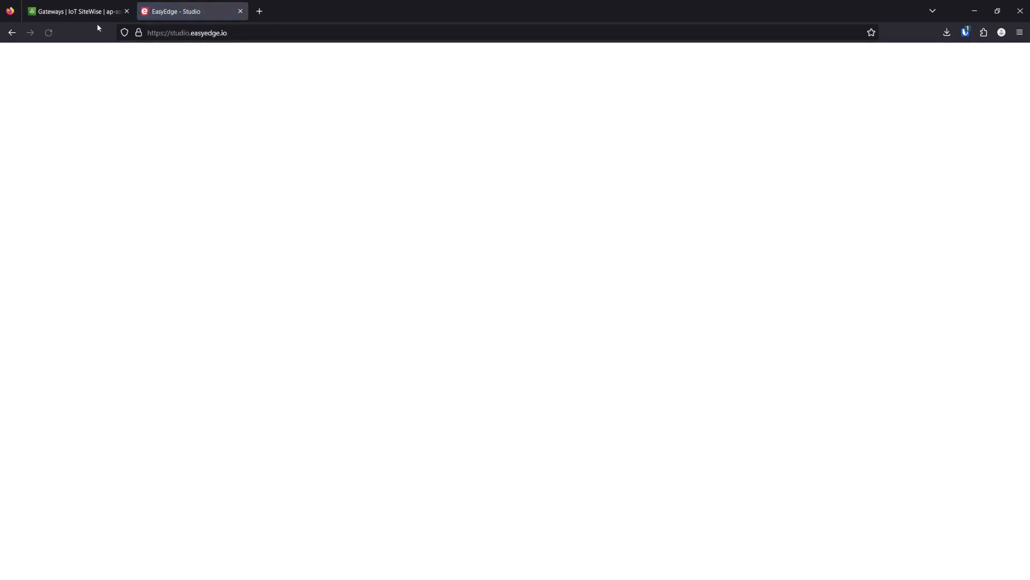
# Save the data source in AWS IoT SiteWise and finish its EdgeNode configuration in EasyEdge with entity Internal and system Demo System.
pyautogui.click(88, 12)
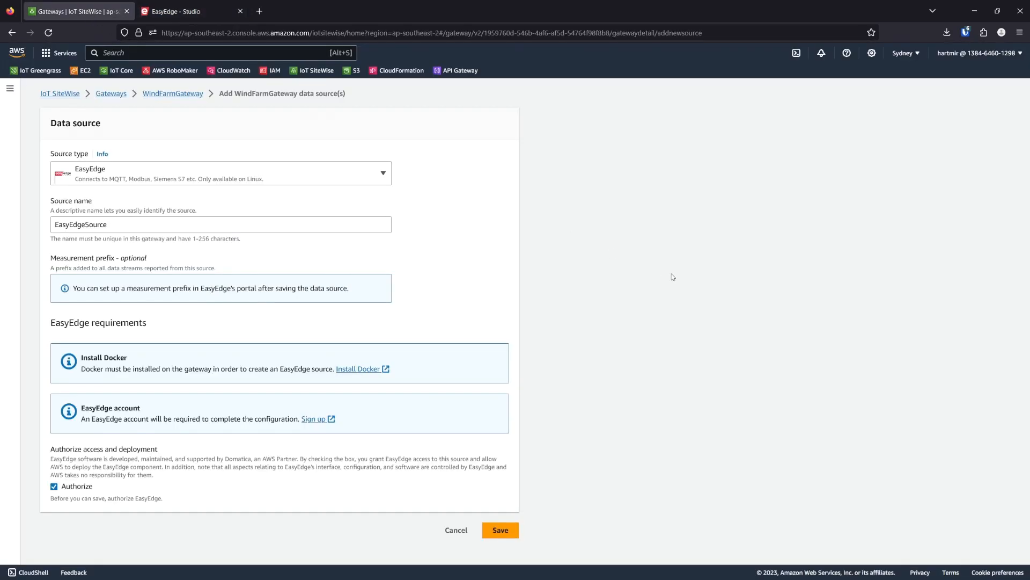
pyautogui.click(496, 530)
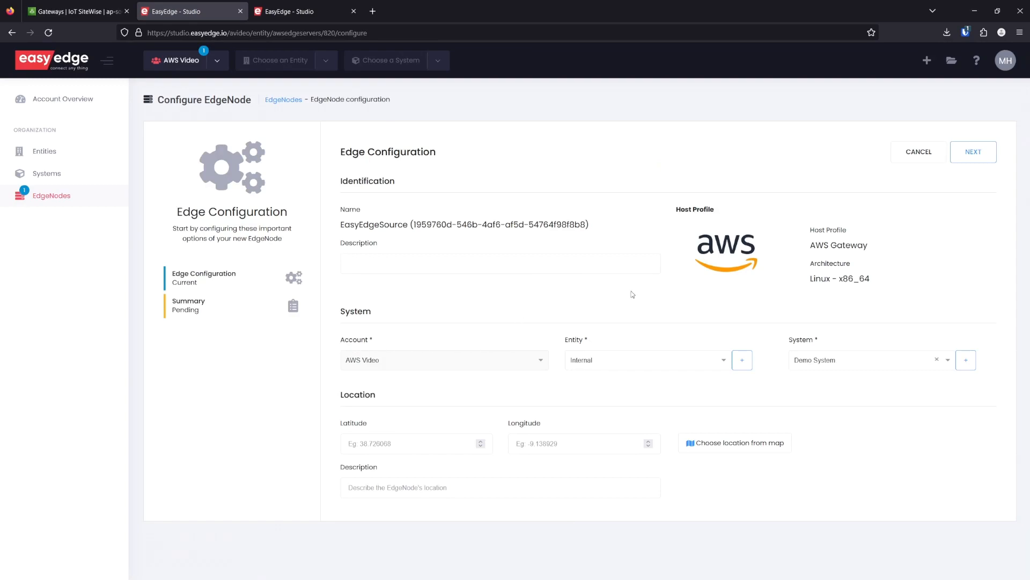
pyautogui.click(969, 152)
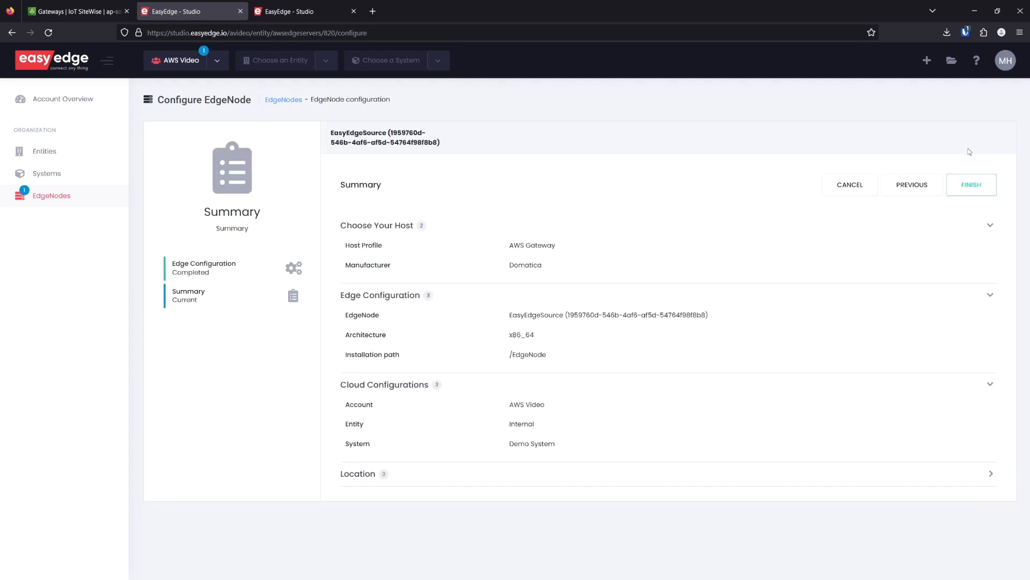
pyautogui.click(969, 186)
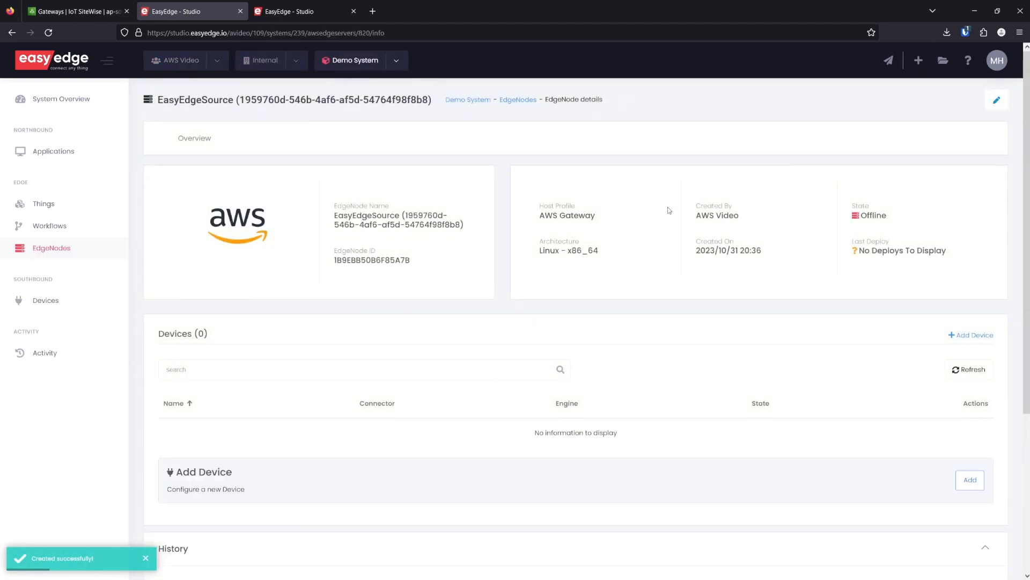
# Check the gateway's data sources in AWS IoT SiteWise, and open the EasyEdgeSource EdgeNode's details in EasyEdge.
pyautogui.click(87, 13)
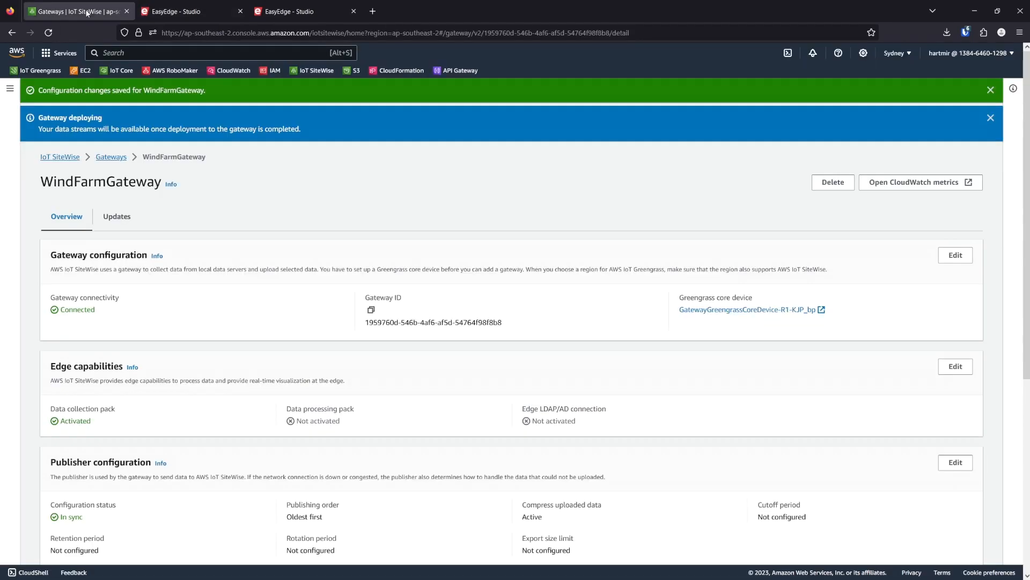
pyautogui.scroll(-5, 395, 180)
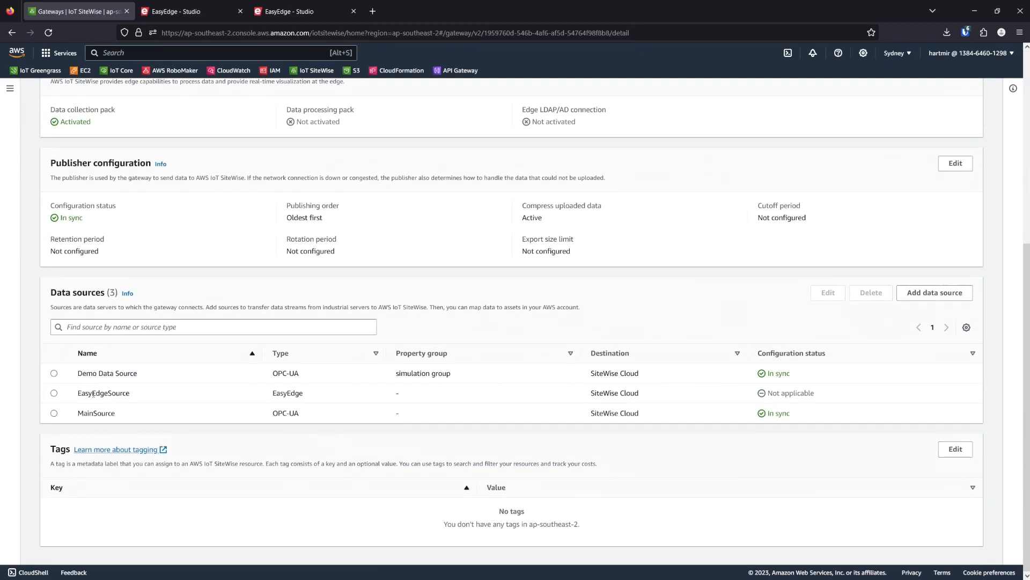
pyautogui.click(176, 12)
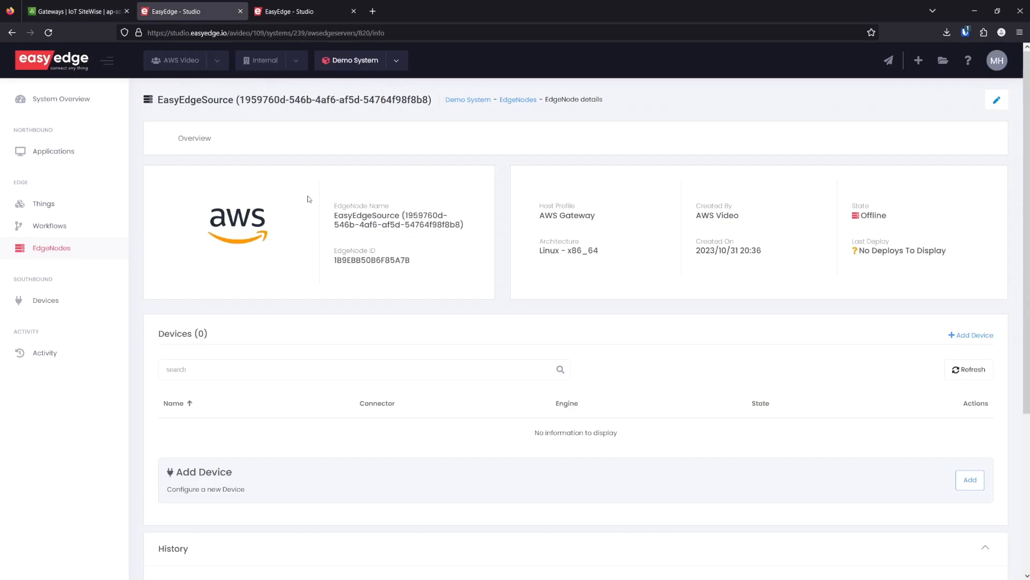
pyautogui.click(47, 250)
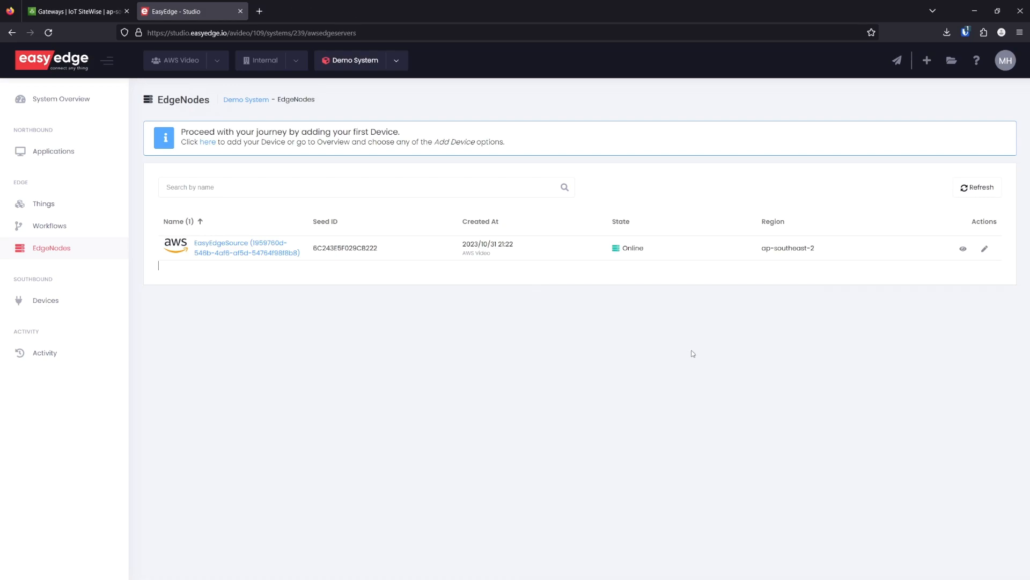
pyautogui.click(213, 245)
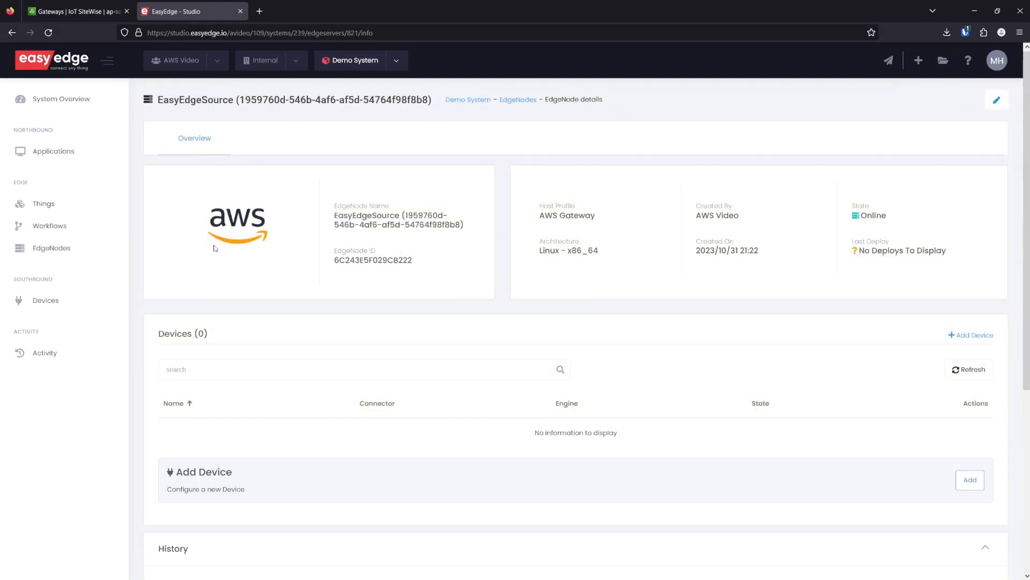
# Add a device to the EdgeNode using the Siemens S7 Client engine and a connector created from scratch.
pyautogui.click(971, 334)
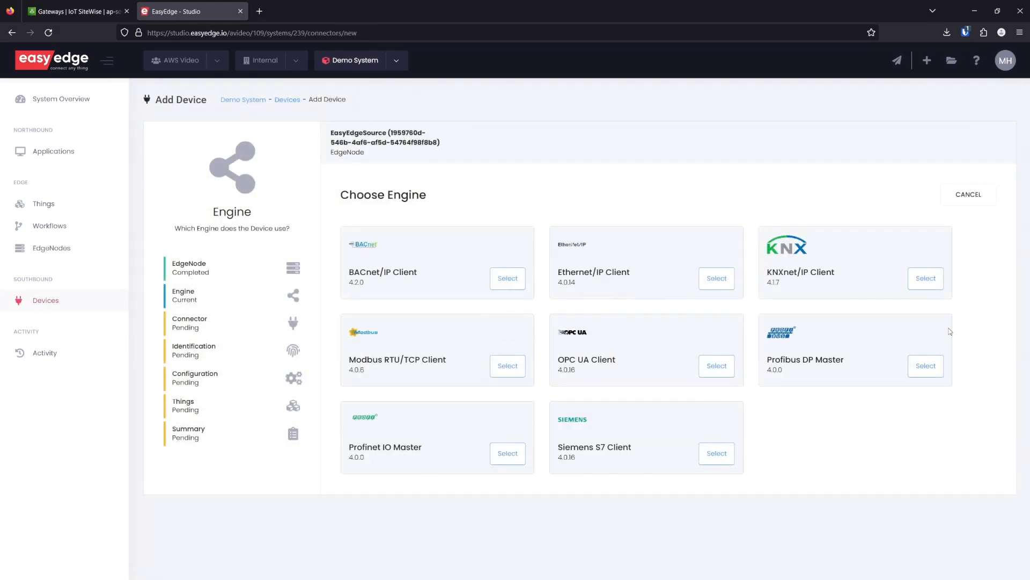
pyautogui.click(713, 462)
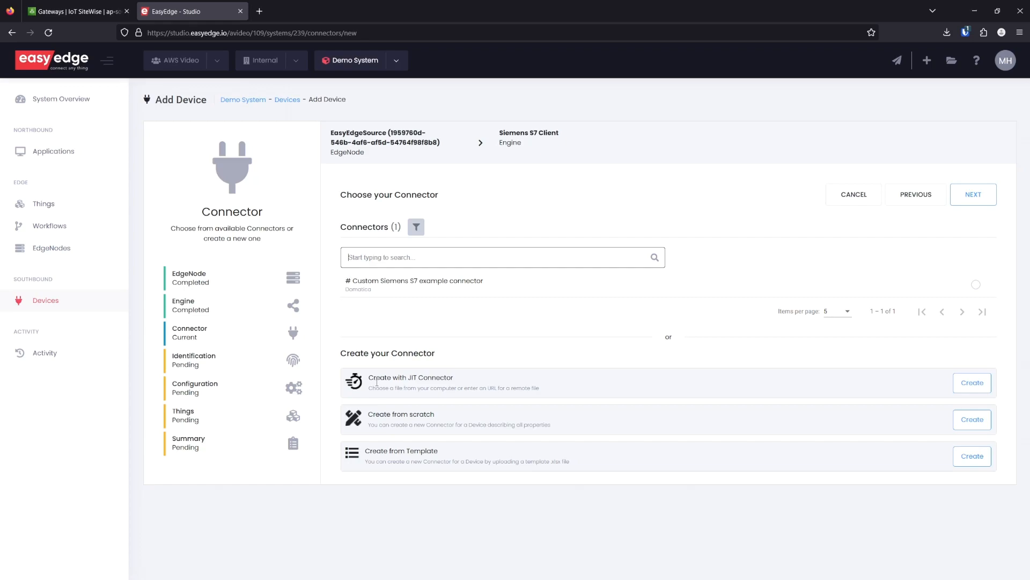
pyautogui.doubleClick(382, 379)
pyautogui.tripleClick(382, 379)
pyautogui.click(484, 378)
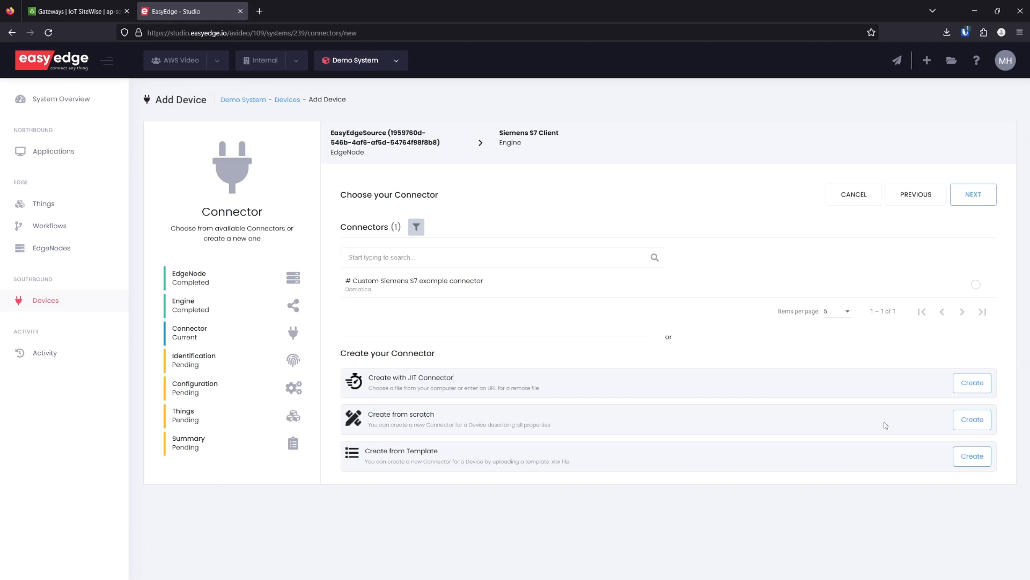
pyautogui.click(965, 422)
# Name the connector's datapoint Voltage, set its data type to USINT, and accept the datapoints configuration.
pyautogui.click(383, 290)
pyautogui.write('Voltage')
pyautogui.click(539, 354)
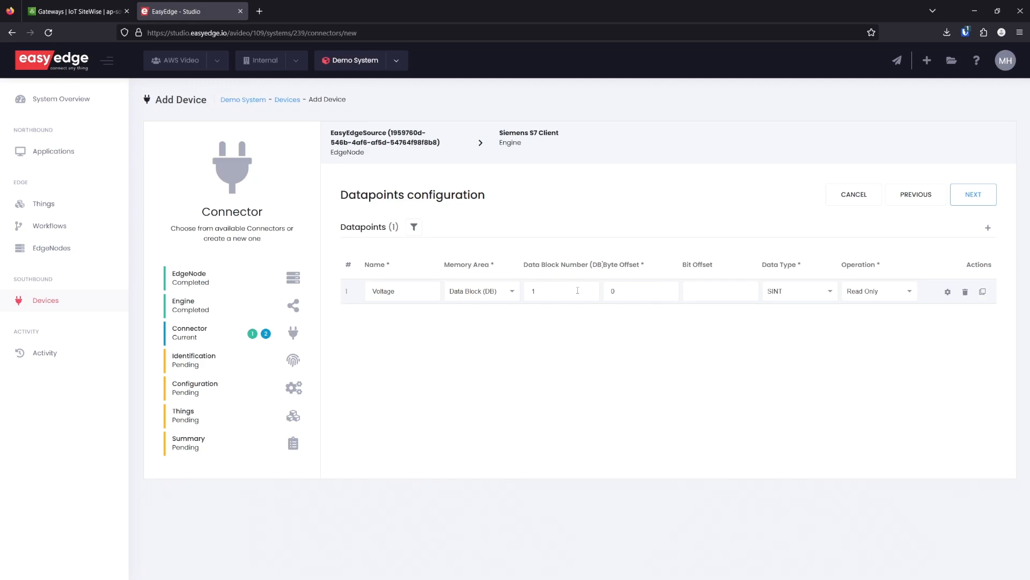
pyautogui.click(793, 289)
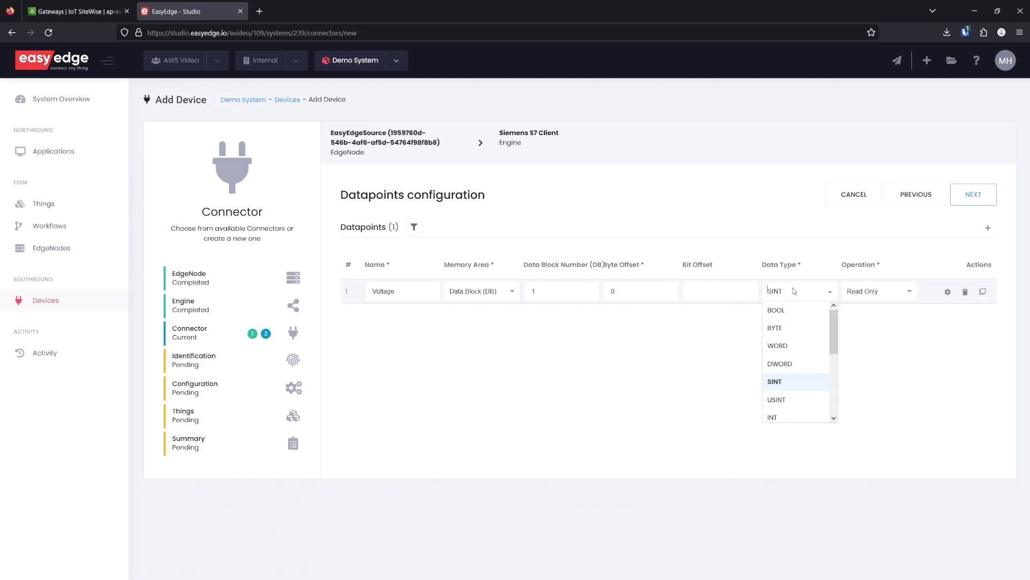
pyautogui.scroll(-2, 786, 384)
pyautogui.click(776, 345)
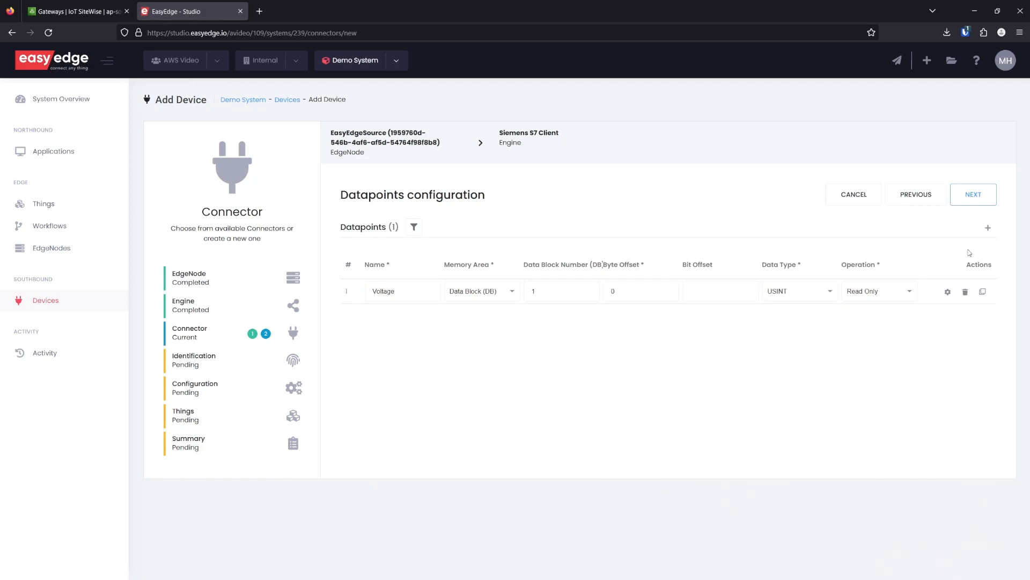
pyautogui.click(974, 195)
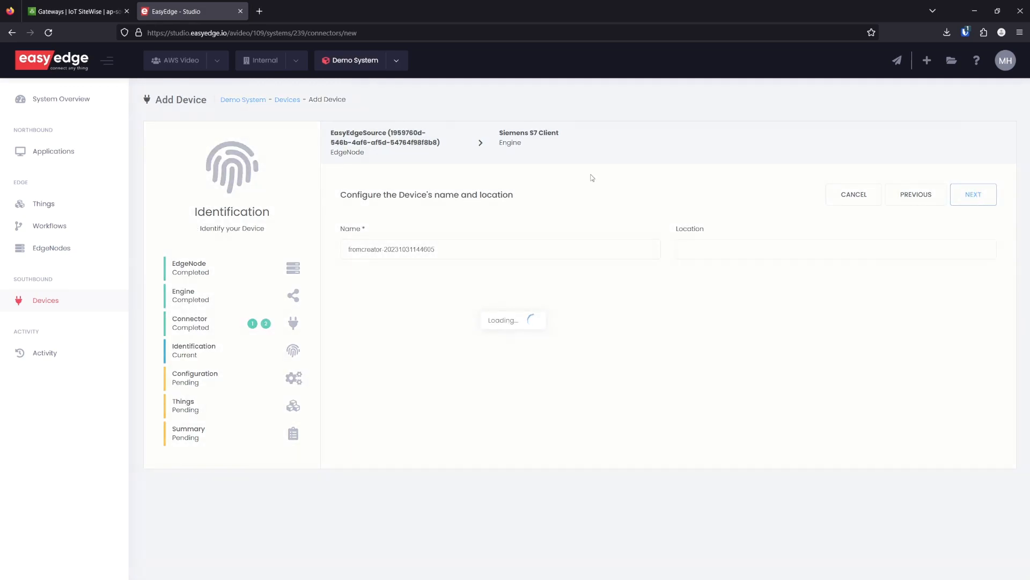
# Name the device S7Source and proceed to its connection configuration.
pyautogui.click(444, 250)
pyautogui.tripleClick(445, 249)
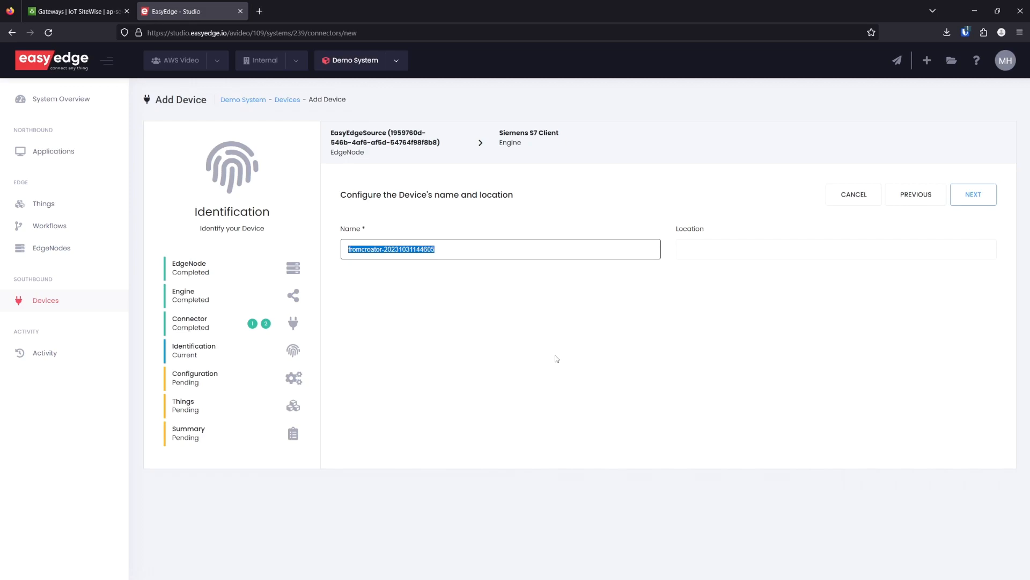
pyautogui.write('S7Source')
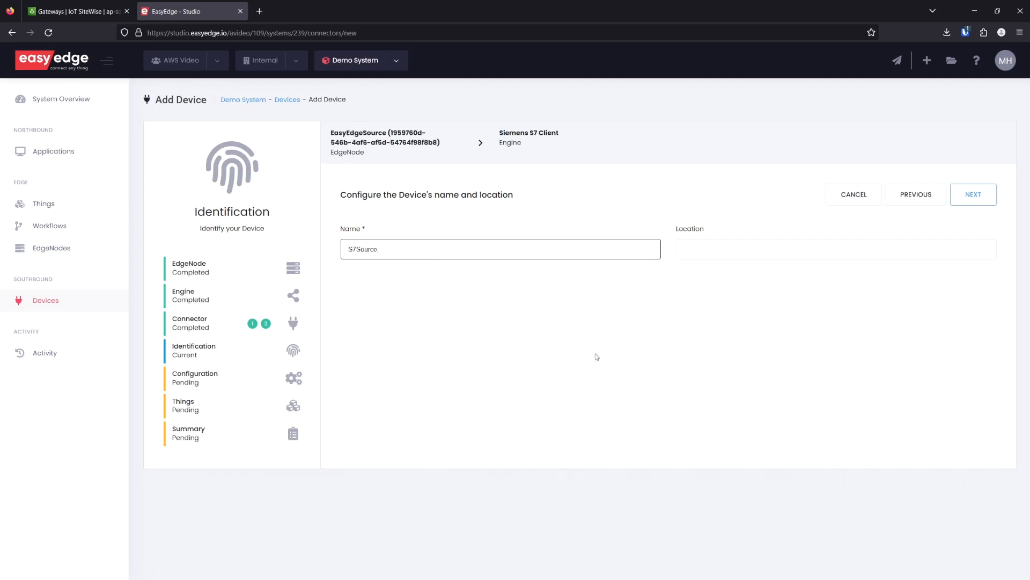
pyautogui.click(960, 198)
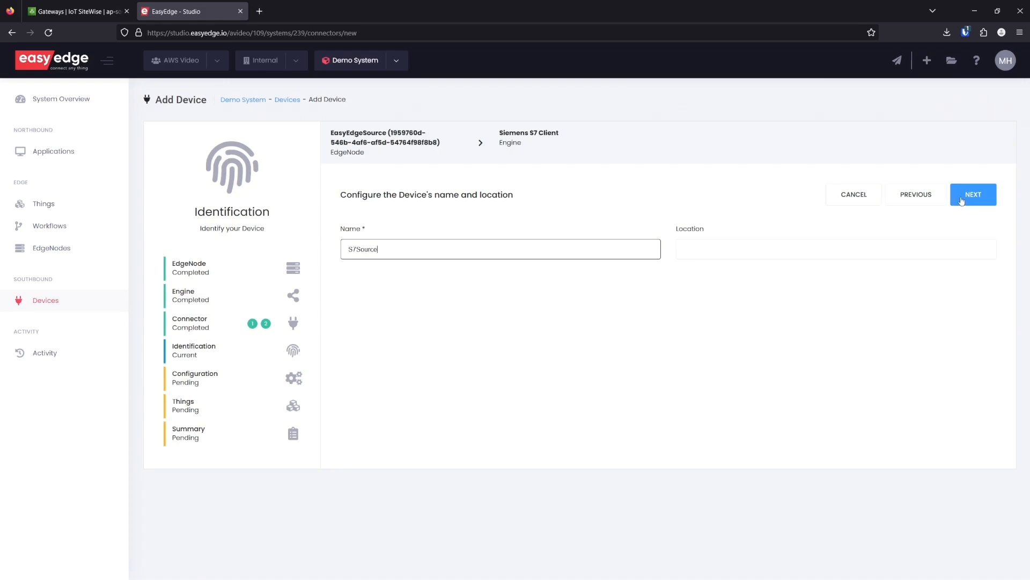
pyautogui.click(960, 201)
# Set the device's address to 127.0.0.1 and its PDU size to 480 bytes, and accept the configuration.
pyautogui.moveTo(398, 249); pyautogui.dragTo(334, 246)
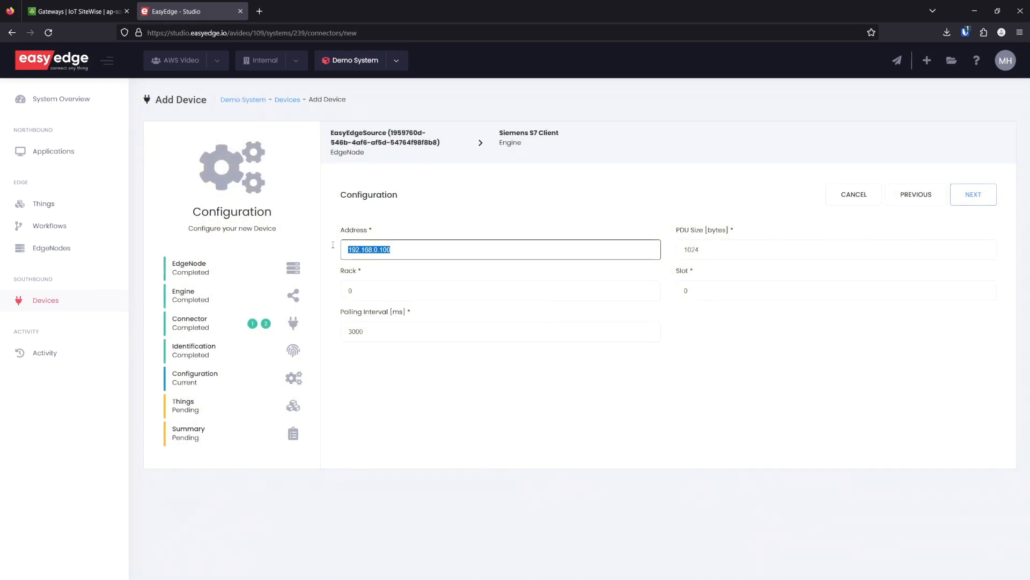
pyautogui.write('127.0.0.1')
pyautogui.press('Tab')
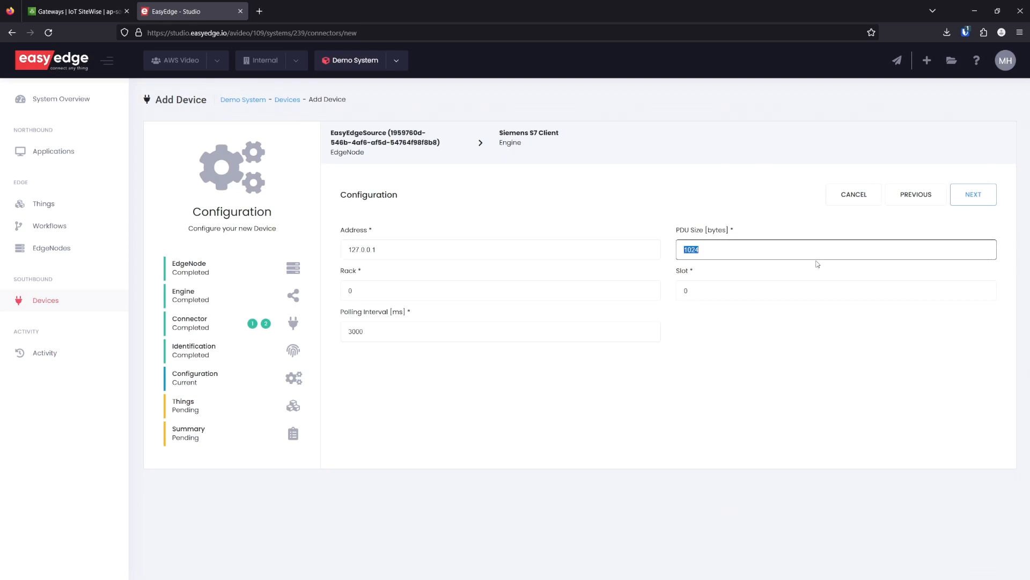
pyautogui.write('960')
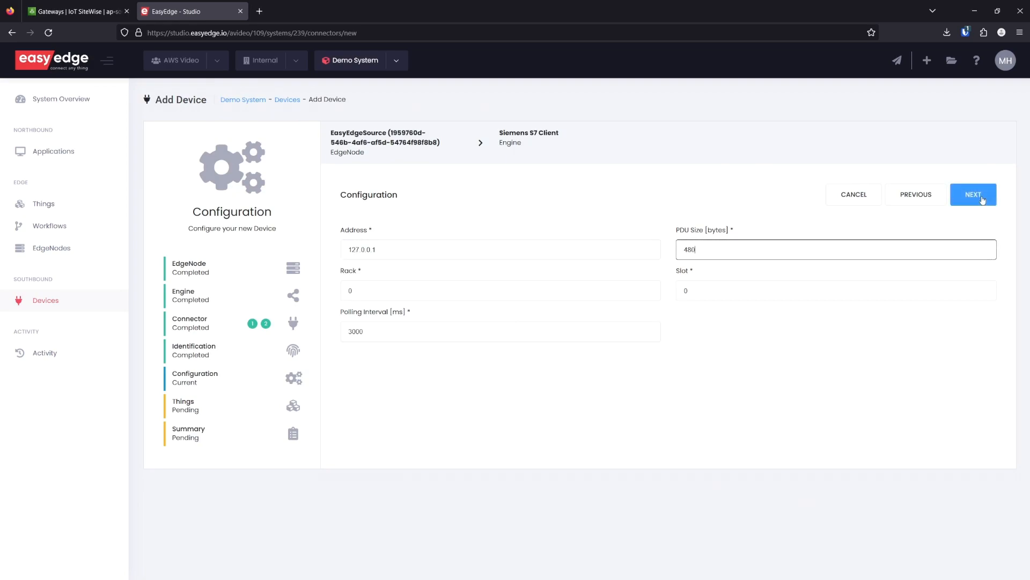
pyautogui.click(980, 197)
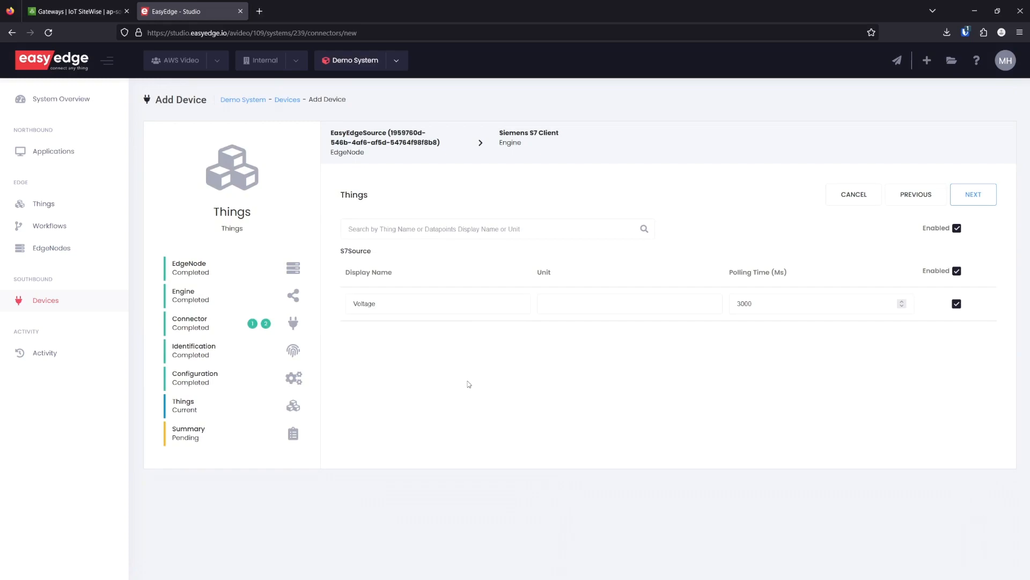
# Set the Voltage datapoint's unit to V and proceed to the device summary.
pyautogui.click(583, 304)
pyautogui.write('V')
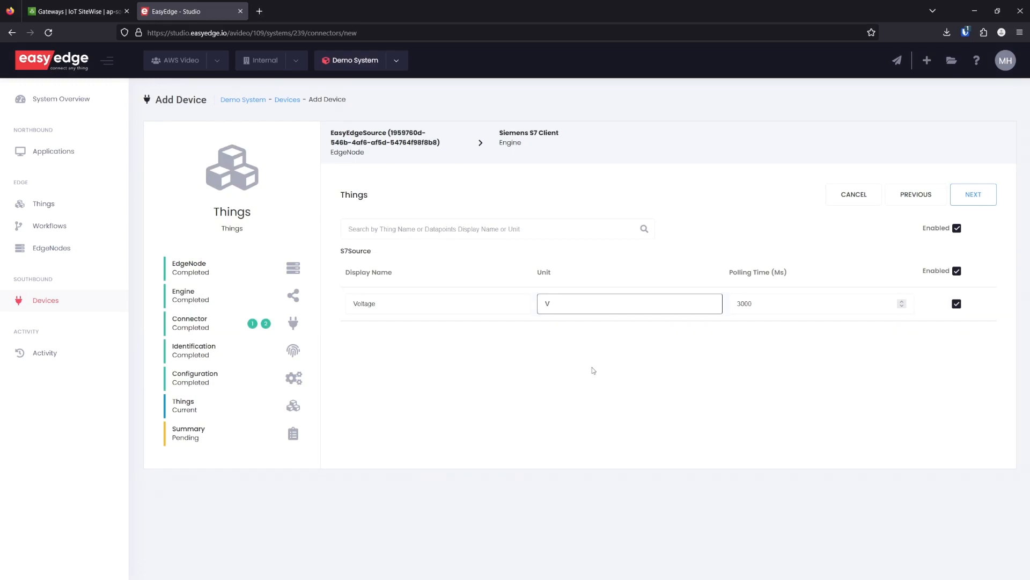
pyautogui.click(595, 371)
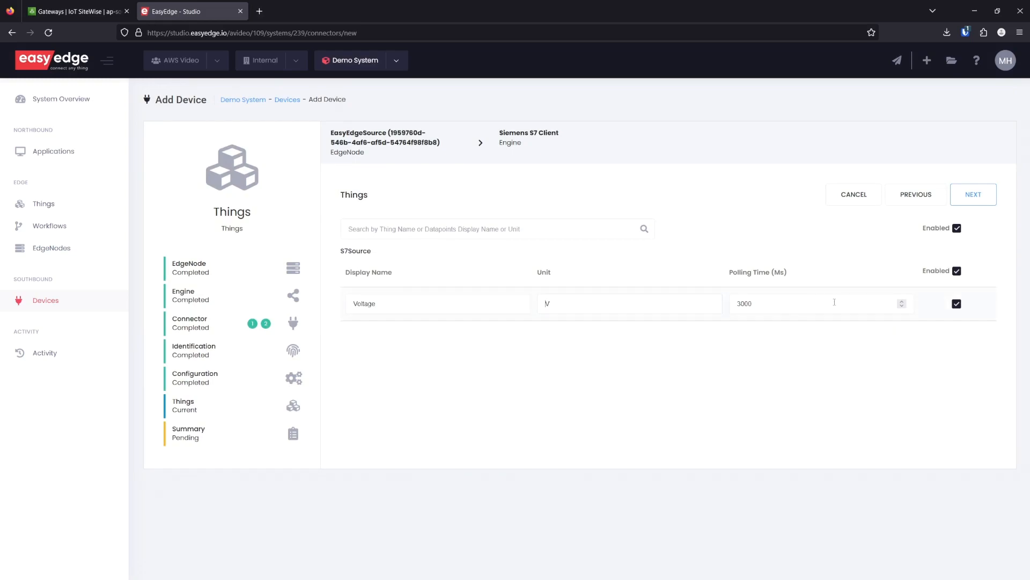
pyautogui.click(969, 197)
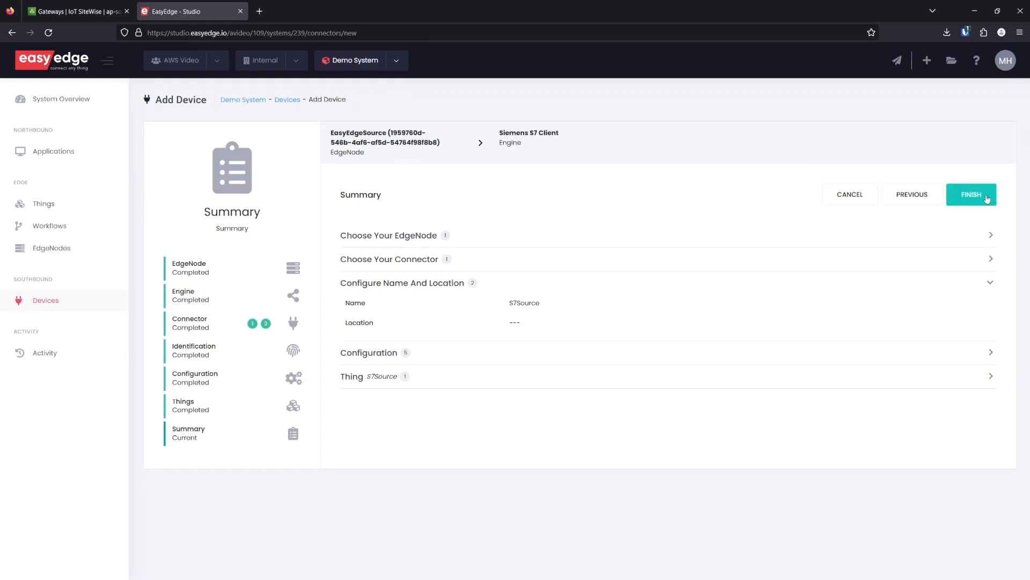
# Finish adding the S7Source device, deploy it to the EasyEdgeSource EdgeNode, and open its S7Source thing.
pyautogui.click(986, 197)
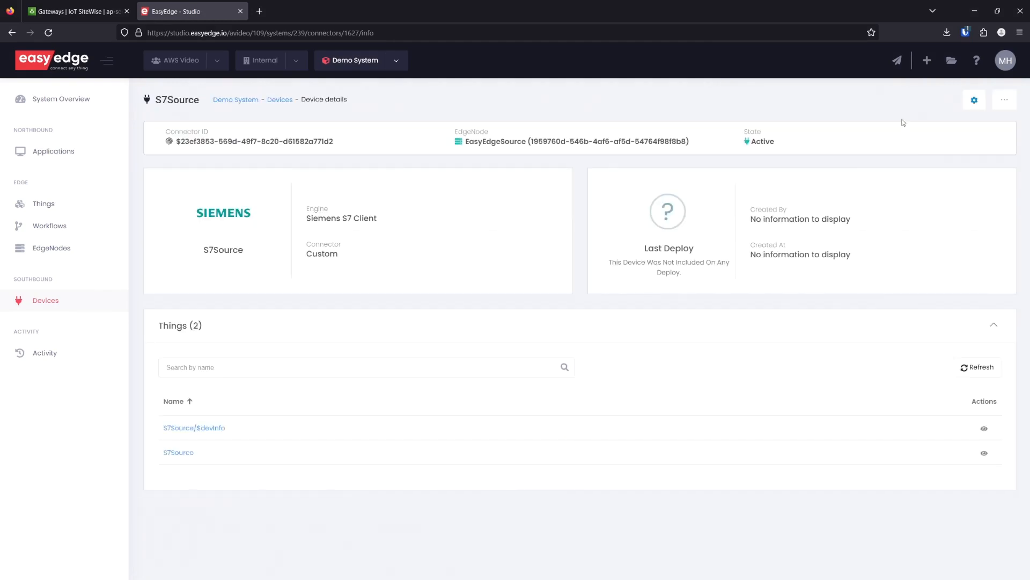
pyautogui.click(893, 63)
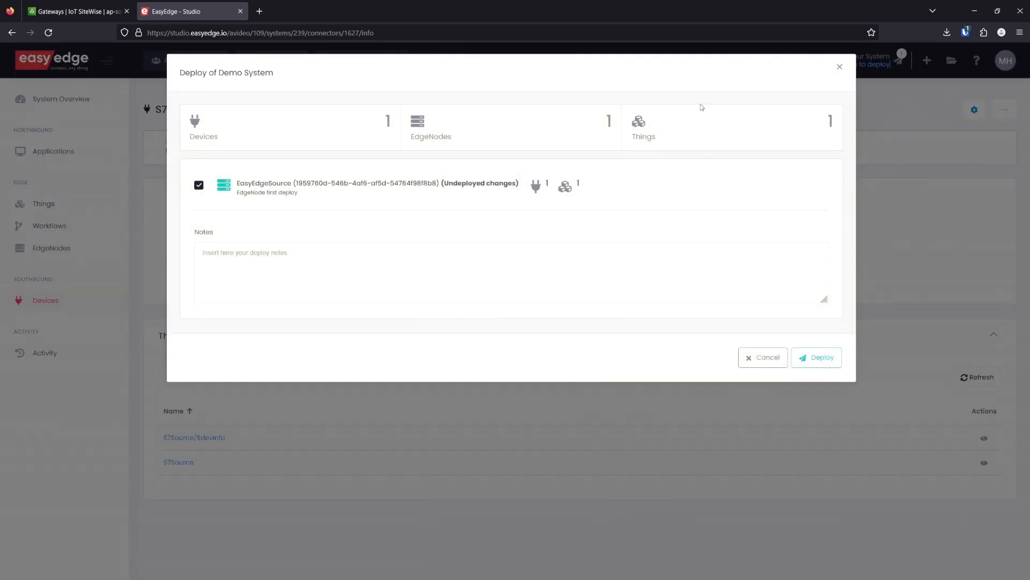
pyautogui.click(820, 363)
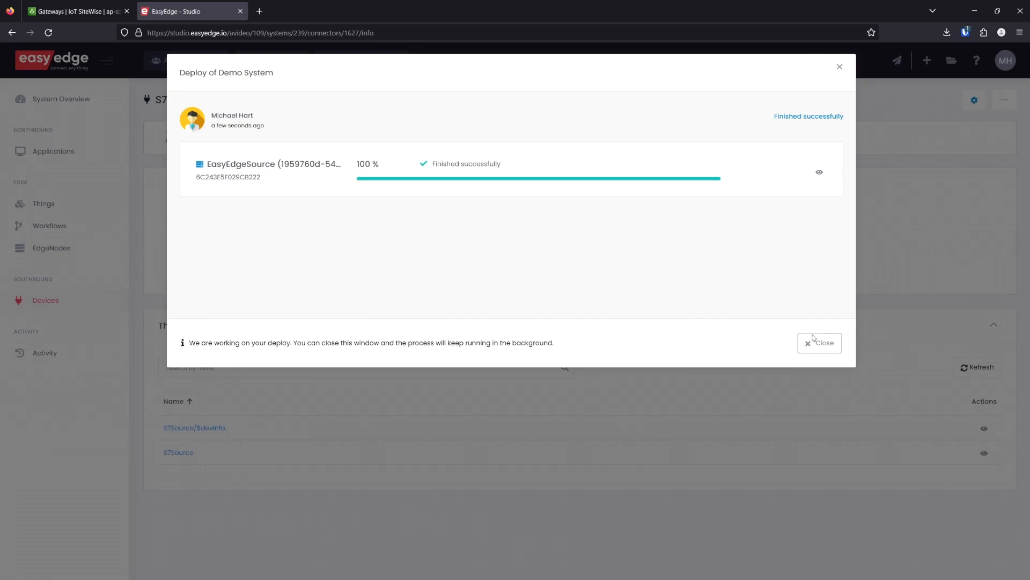
pyautogui.click(821, 348)
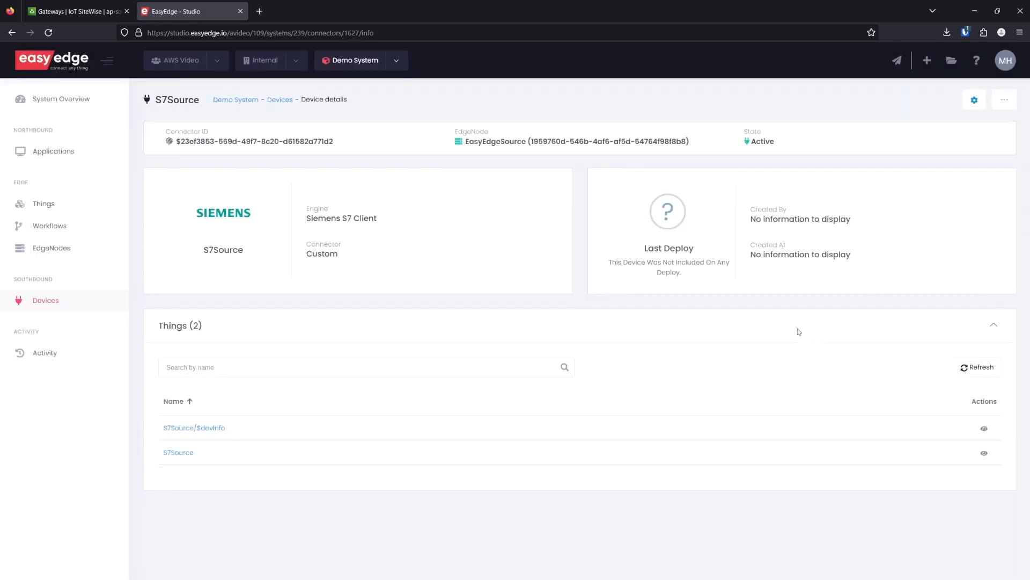
pyautogui.click(177, 452)
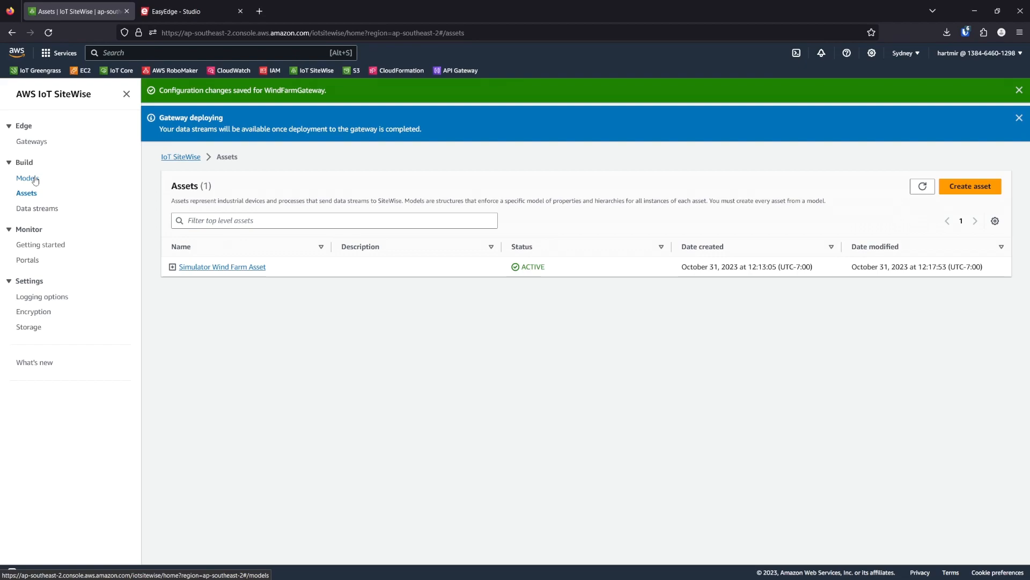
# In AWS IoT SiteWise, examine the measurement definitions of the Simulator Transformer Asset Model, particularly Voltage.
pyautogui.click(28, 179)
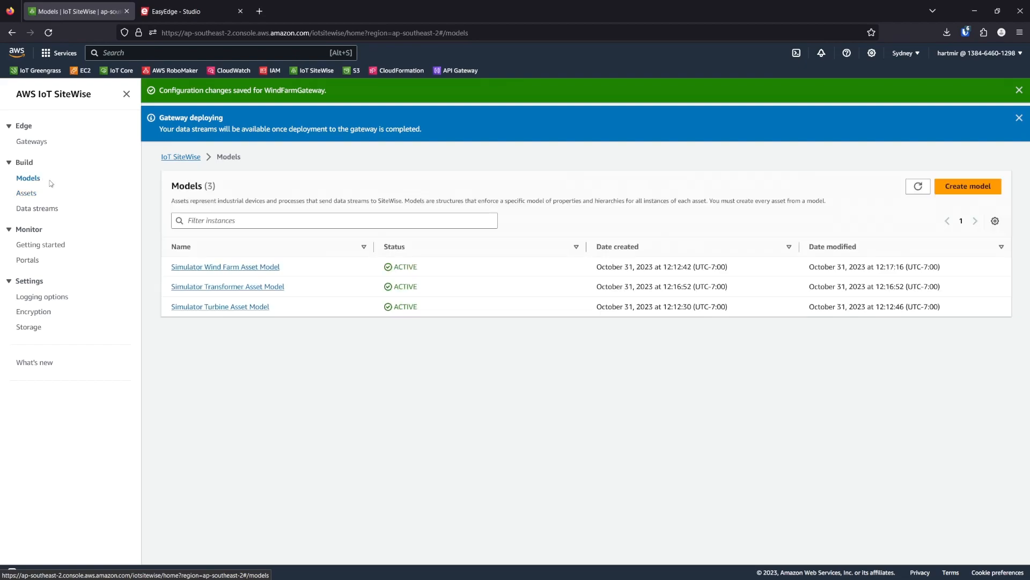
pyautogui.click(179, 291)
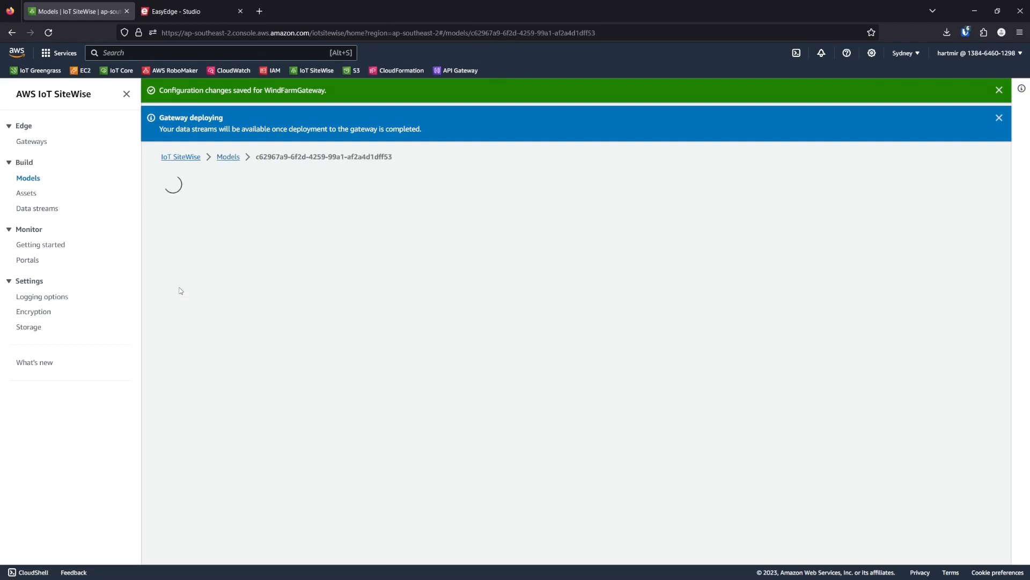
pyautogui.scroll(-1, 486, 345)
pyautogui.click(457, 317)
pyautogui.scroll(-3, 325, 355)
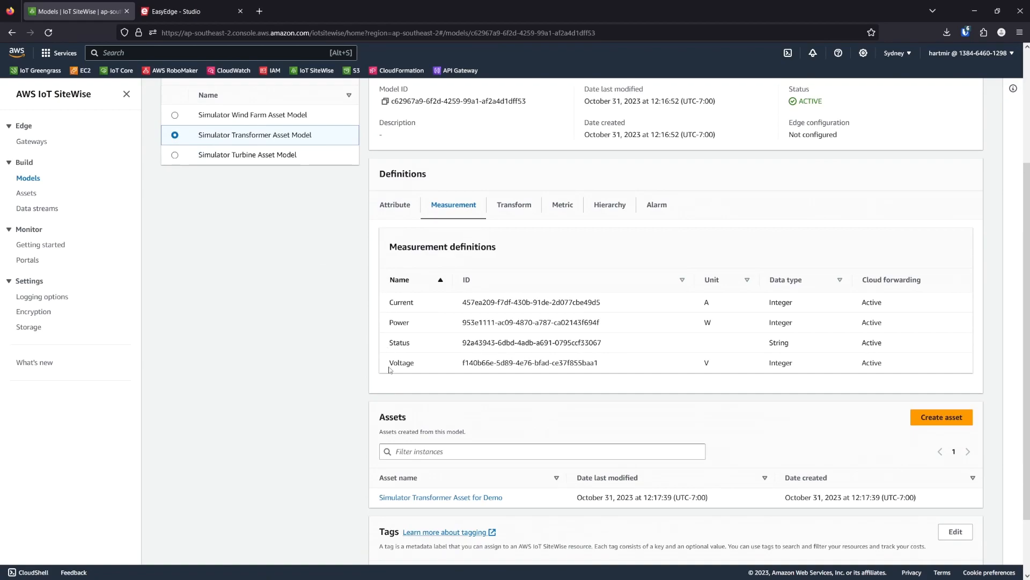
pyautogui.moveTo(389, 363); pyautogui.dragTo(422, 365)
pyautogui.click(329, 340)
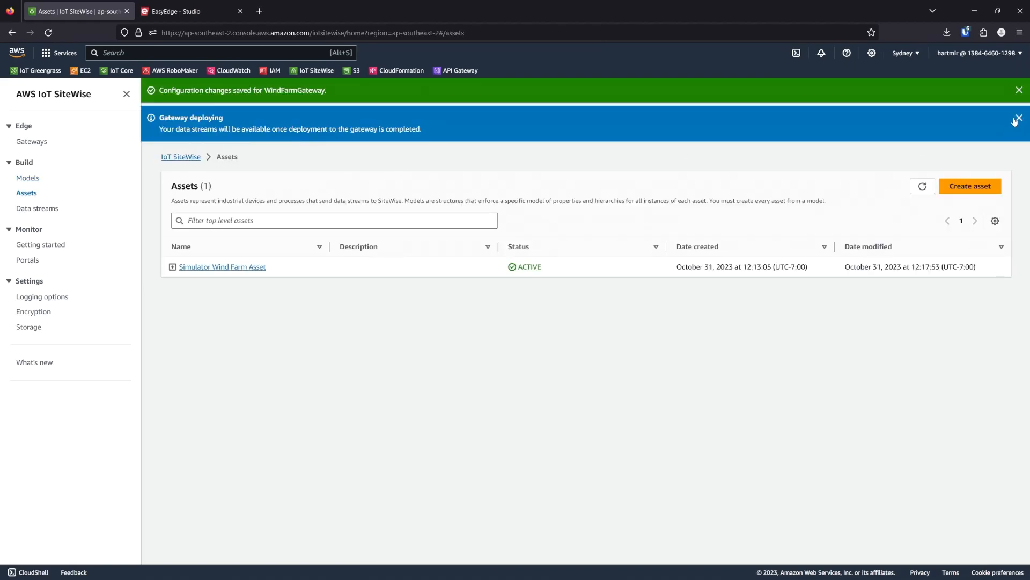
# Dismiss the assets page notifications and view the measurements of Simulator Transformer Asset for Demo under the wind farm asset.
pyautogui.click(1018, 119)
pyautogui.click(1019, 90)
pyautogui.click(172, 204)
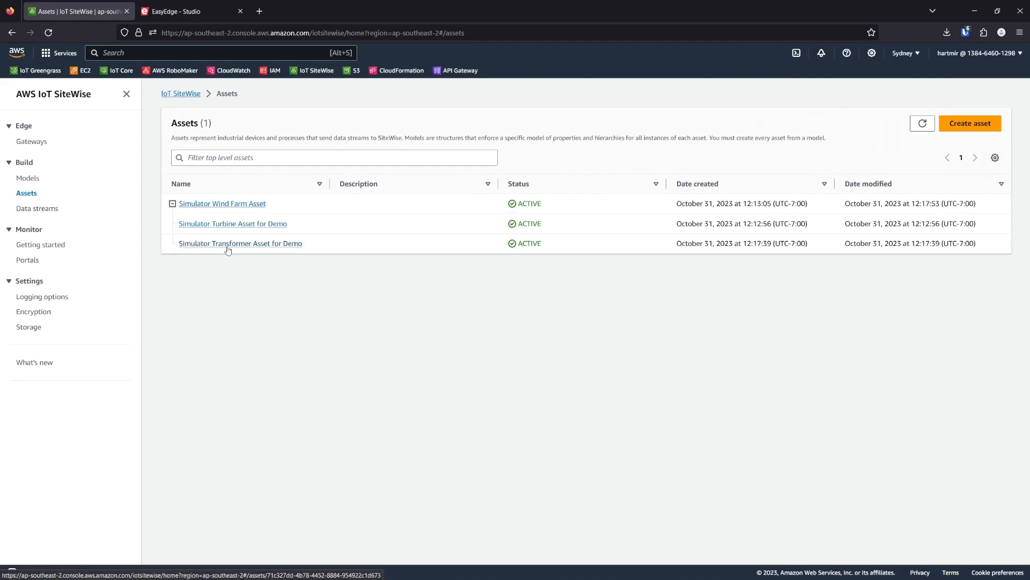
pyautogui.click(228, 246)
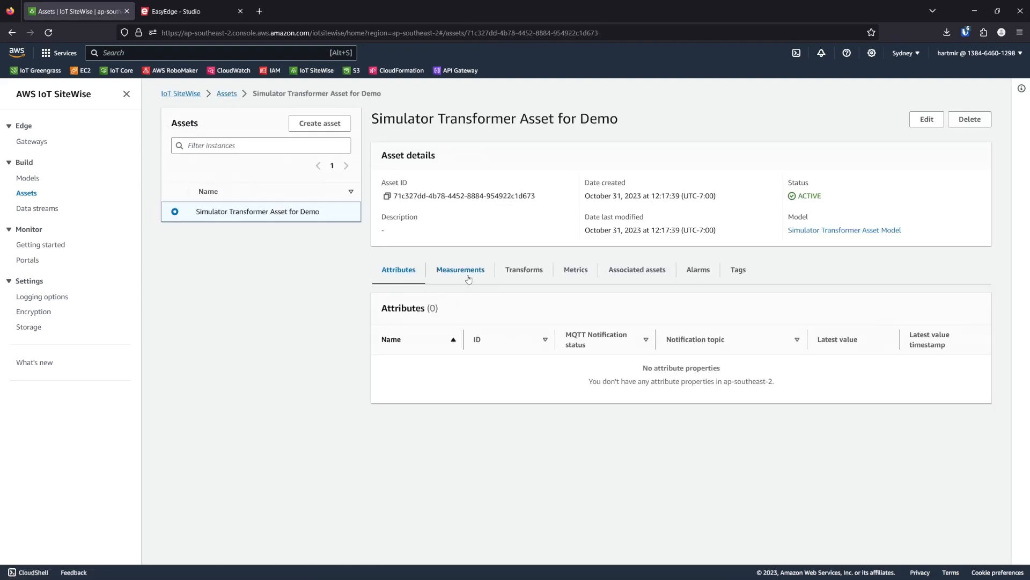
pyautogui.click(469, 273)
pyautogui.scroll(-2, 835, 355)
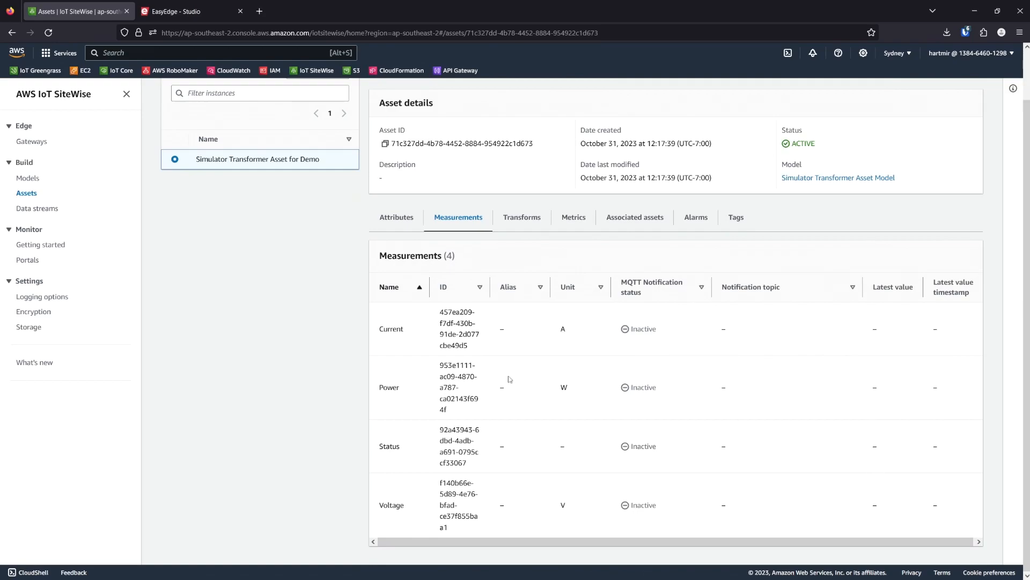
# Select the AWSIoTSiteWise/S7Source/Voltage data stream and open it for managing its association.
pyautogui.click(39, 210)
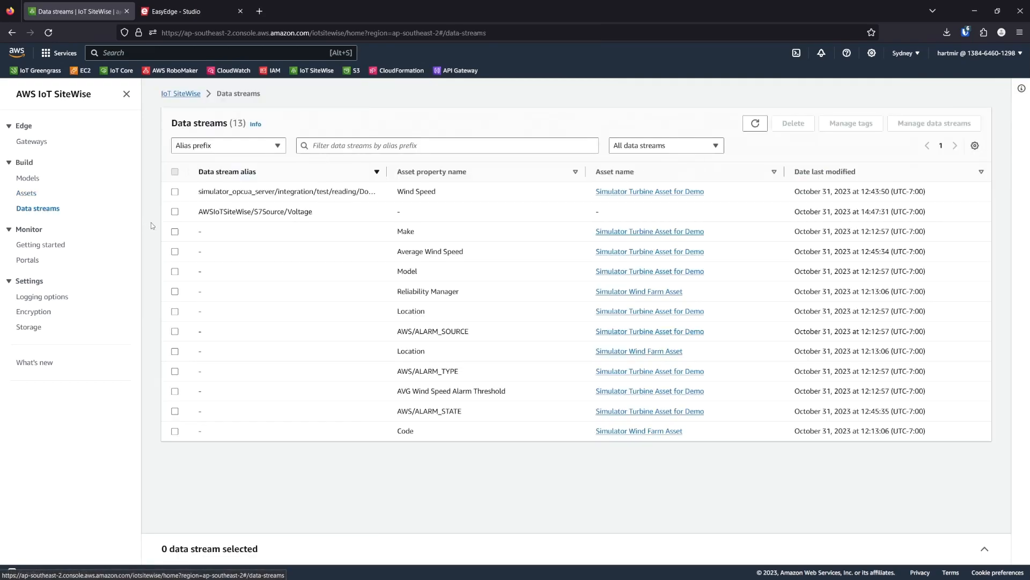
pyautogui.moveTo(199, 211); pyautogui.dragTo(318, 217)
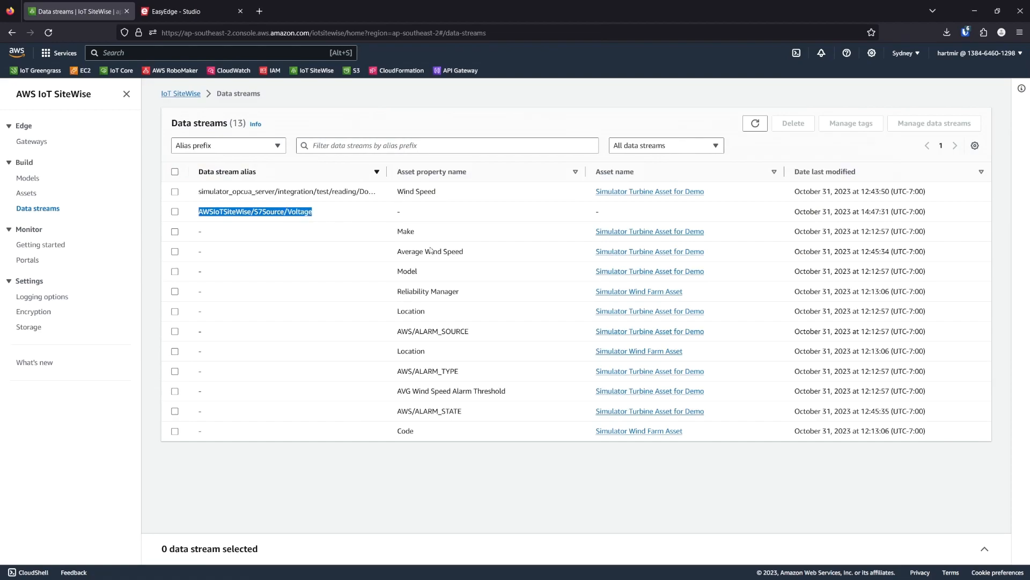
pyautogui.click(251, 212)
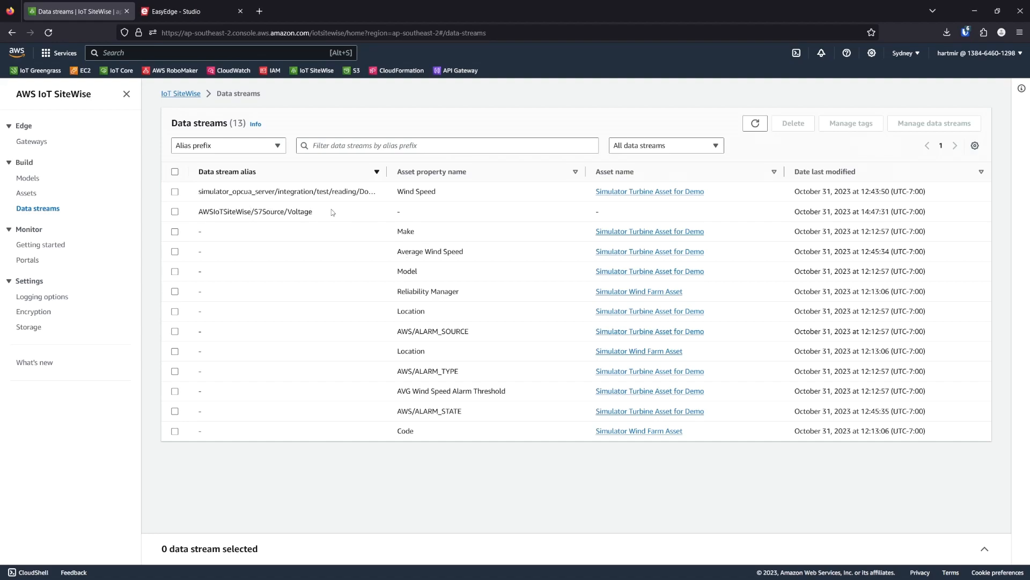
pyautogui.click(174, 211)
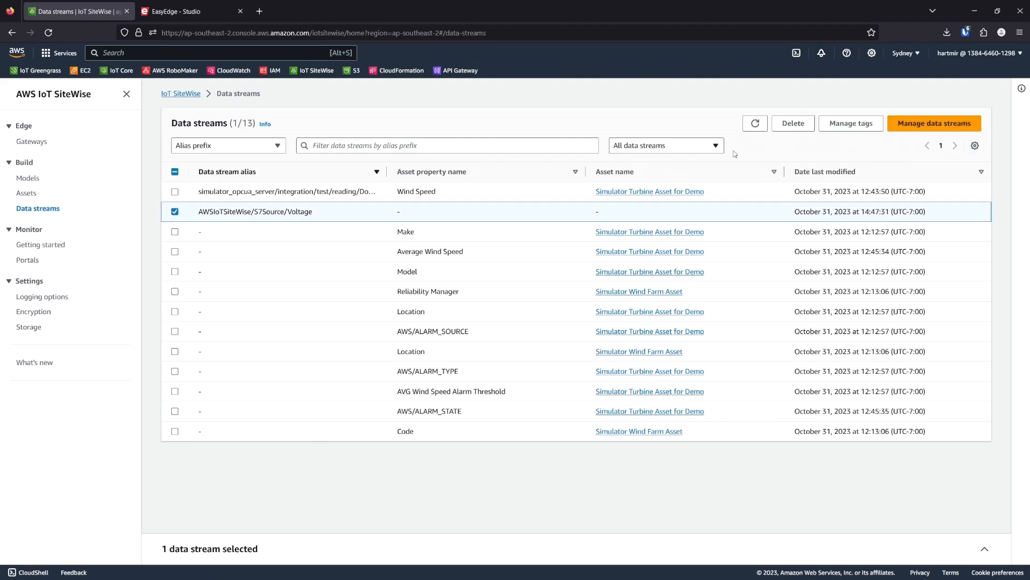
pyautogui.click(905, 122)
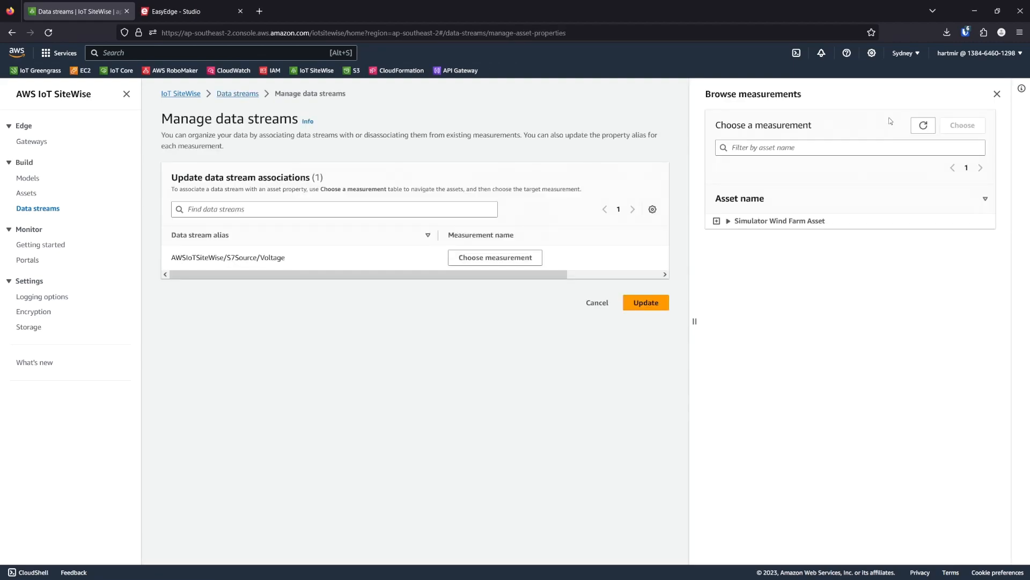
# Associate the S7Source Voltage stream with the Voltage measurement of Simulator Transformer Asset for Demo and update it.
pyautogui.click(490, 259)
pyautogui.click(717, 222)
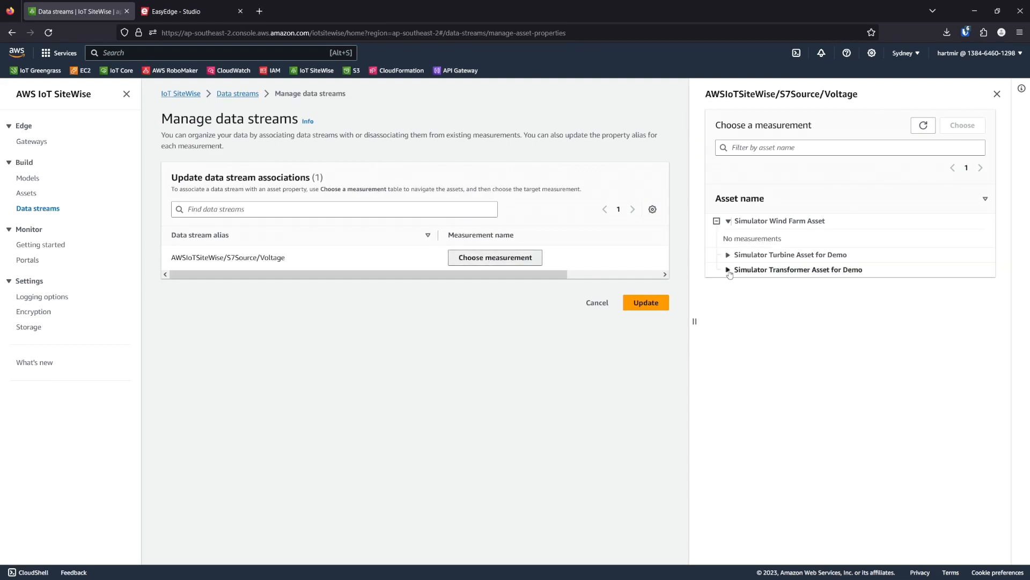
pyautogui.click(728, 269)
pyautogui.click(736, 360)
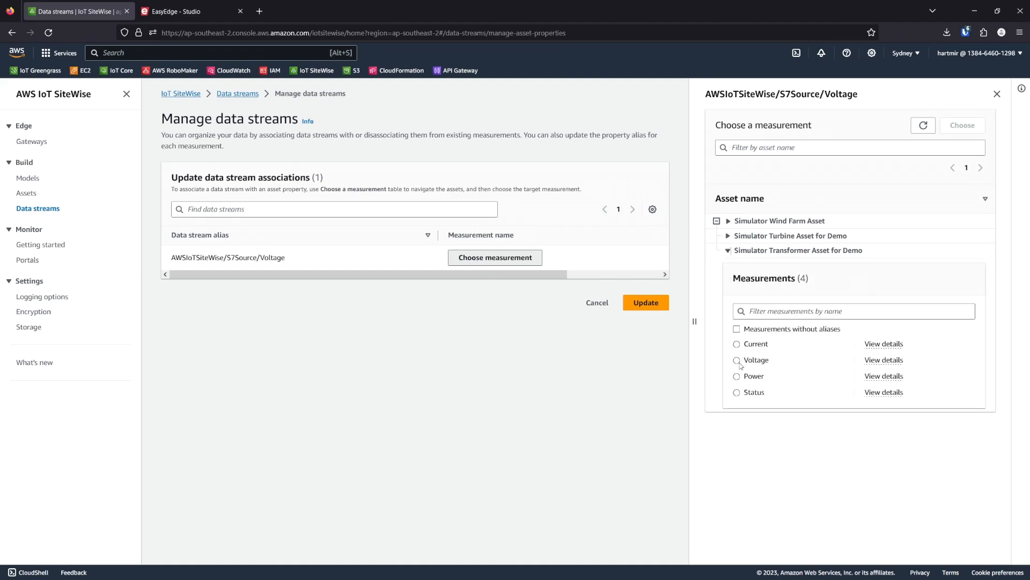
pyautogui.click(971, 129)
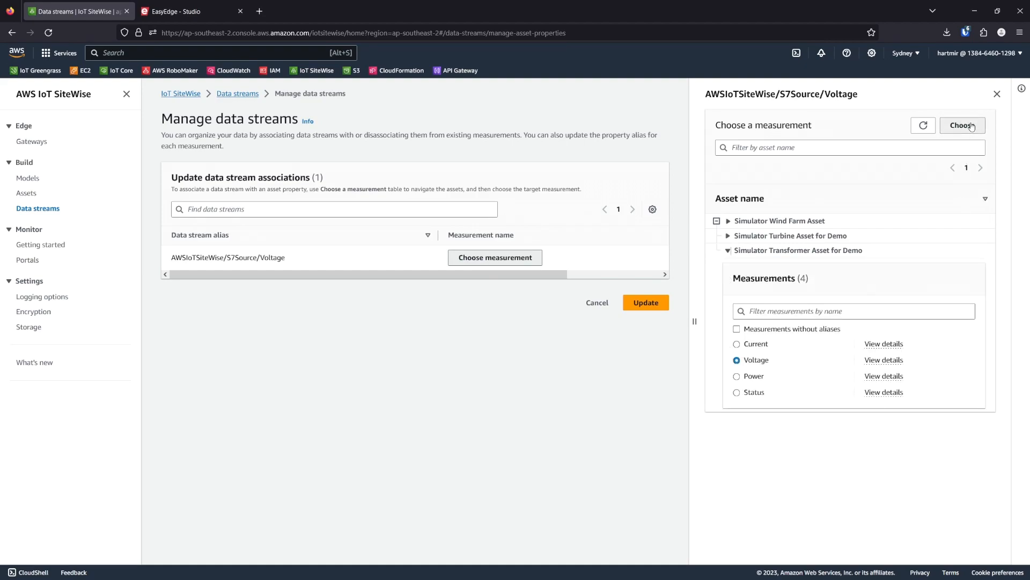
pyautogui.click(656, 305)
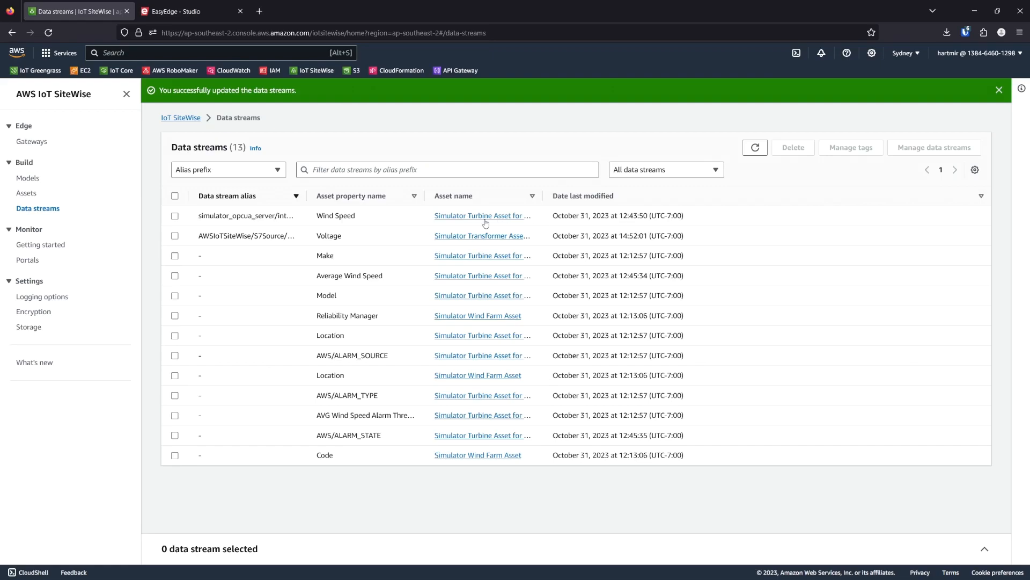
# Check the alias and latest value of the Voltage measurement on Simulator Transformer Asset for Demo.
pyautogui.click(32, 194)
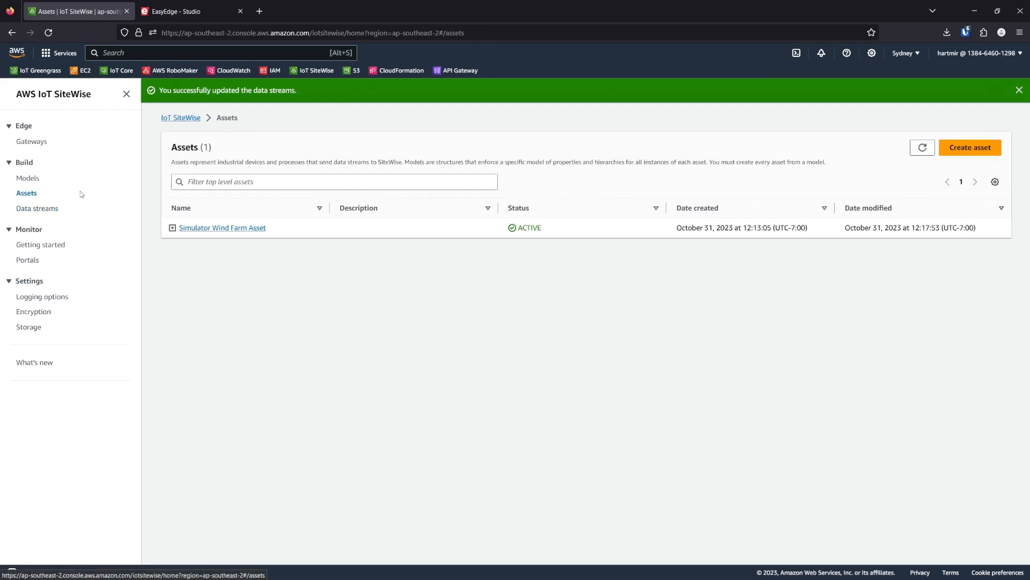
pyautogui.click(173, 227)
pyautogui.click(221, 269)
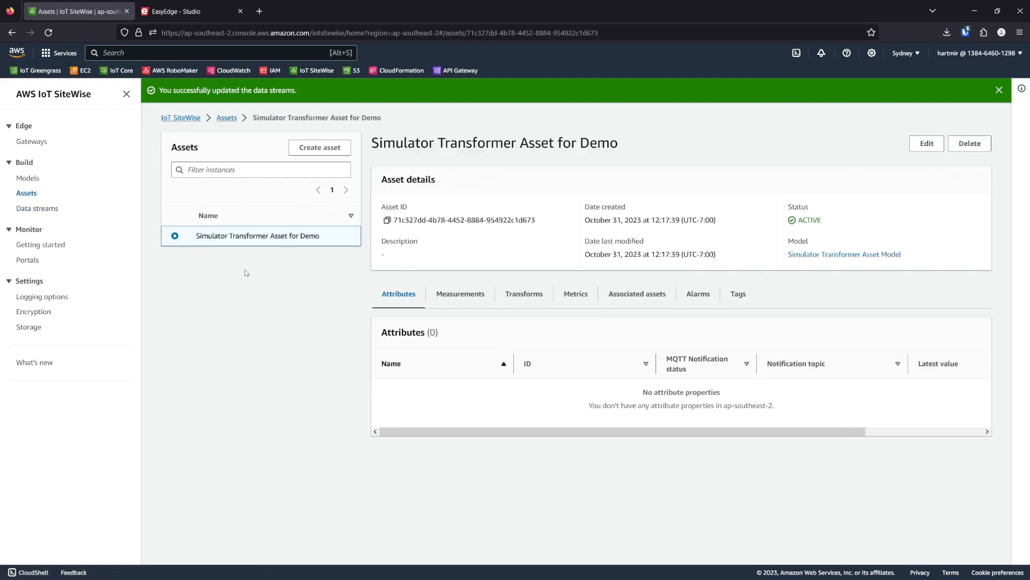
pyautogui.click(452, 295)
pyautogui.scroll(-1, 848, 397)
pyautogui.scroll(-2, 848, 398)
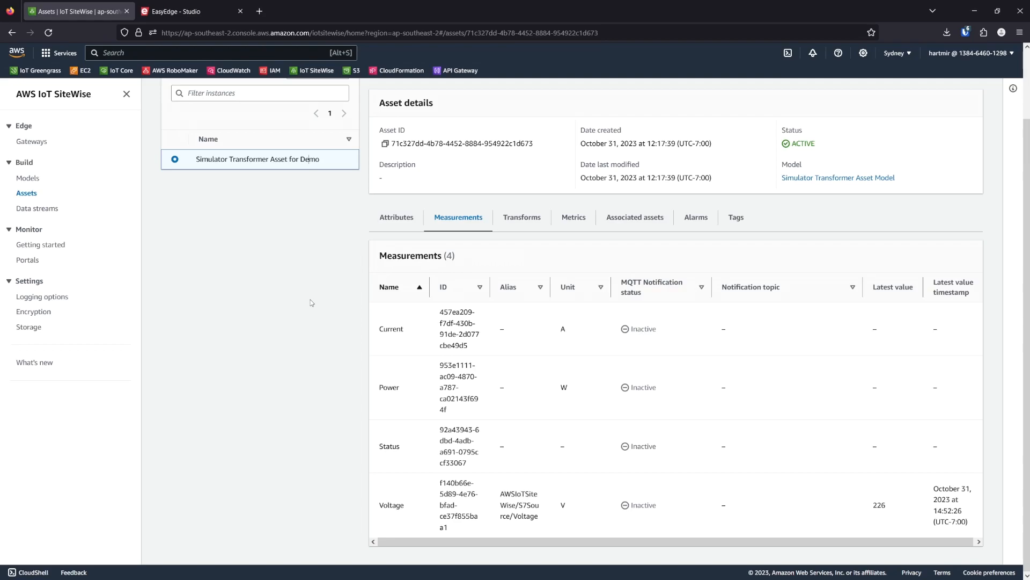
# In EasyEdge Studio, start a new device with the Modbus RTU/TCP Client engine and a connector created from scratch.
pyautogui.click(177, 11)
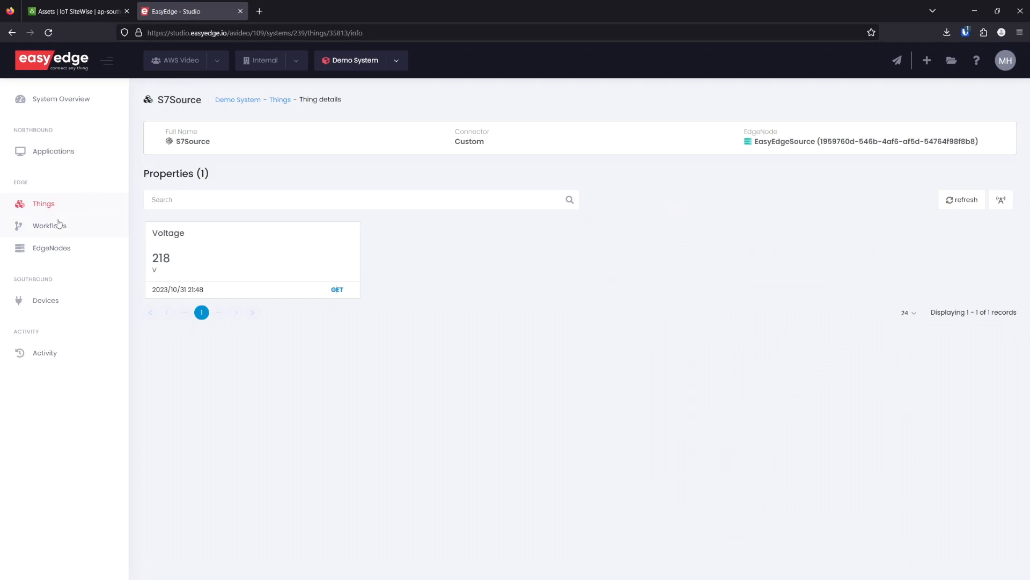
pyautogui.click(51, 299)
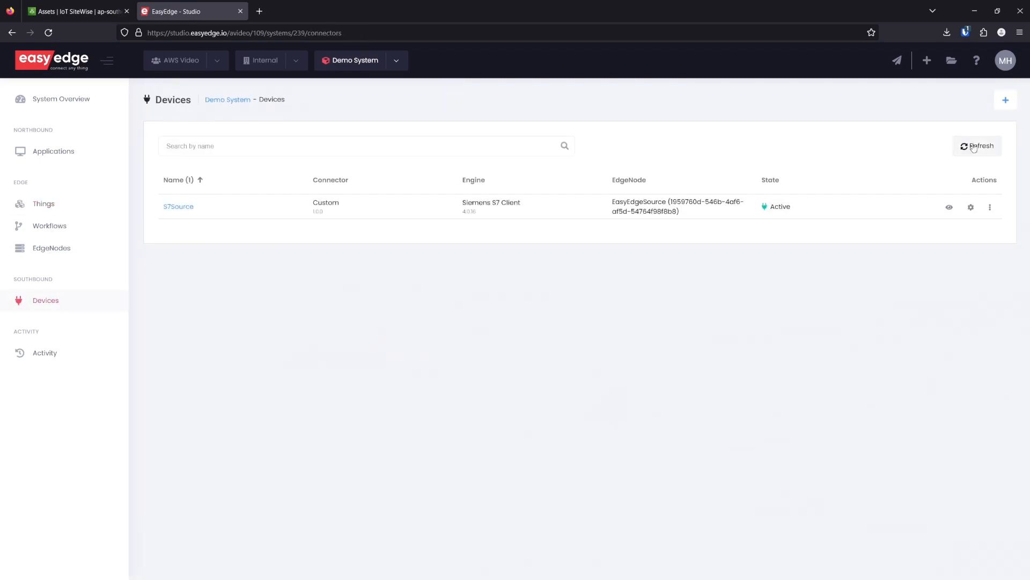
pyautogui.click(1005, 101)
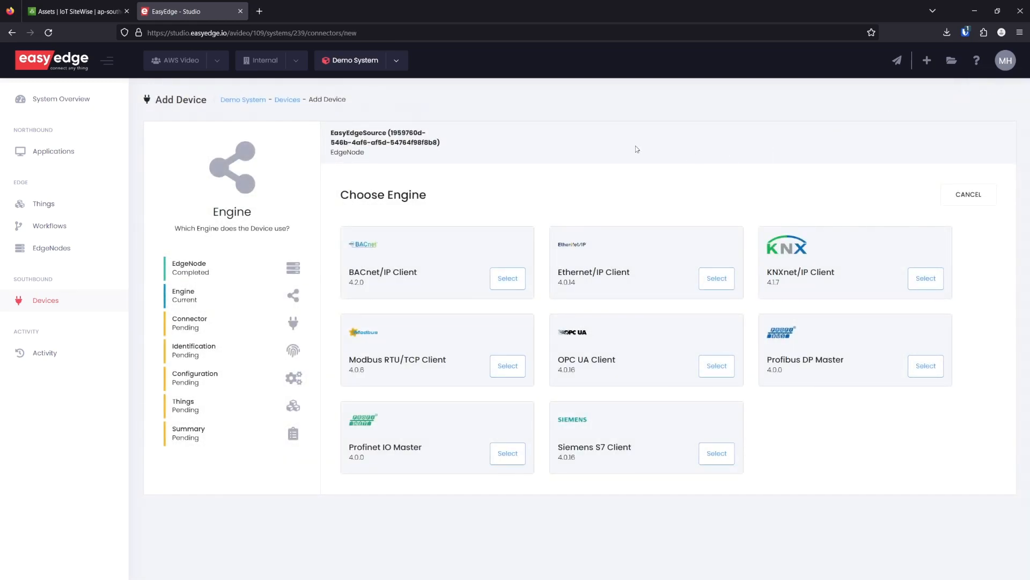
pyautogui.click(513, 374)
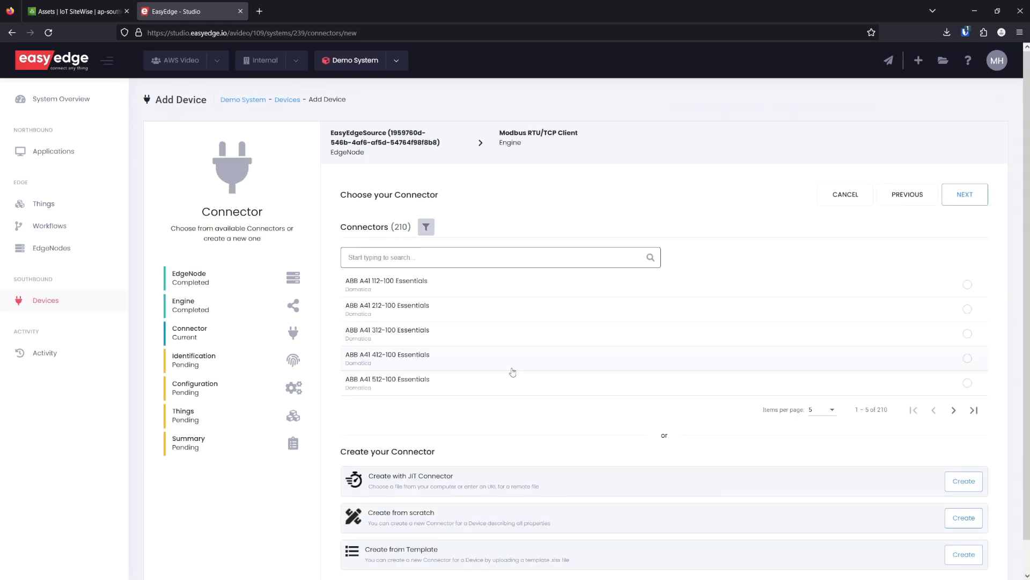
pyautogui.scroll(-2, 897, 487)
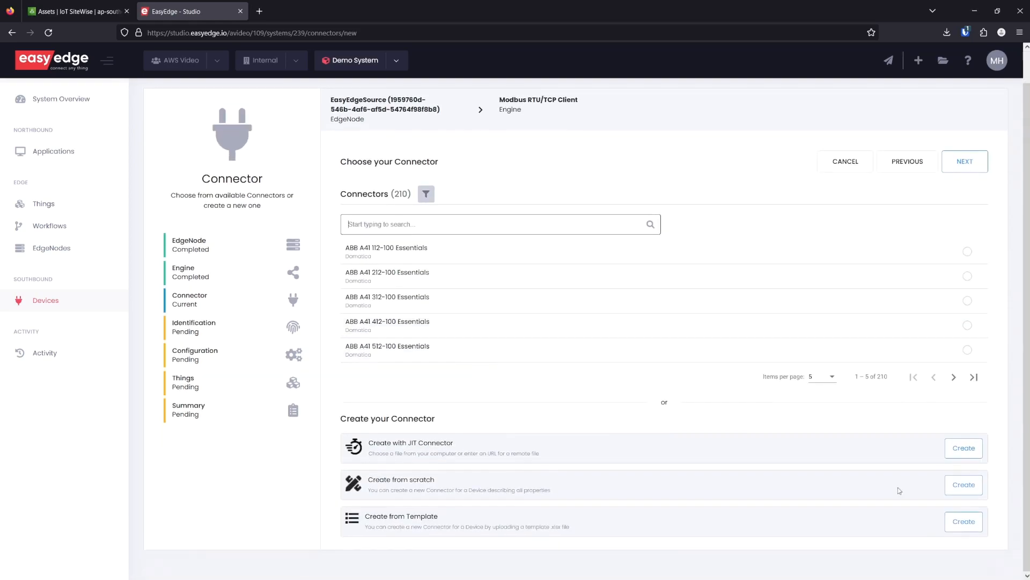
pyautogui.click(965, 484)
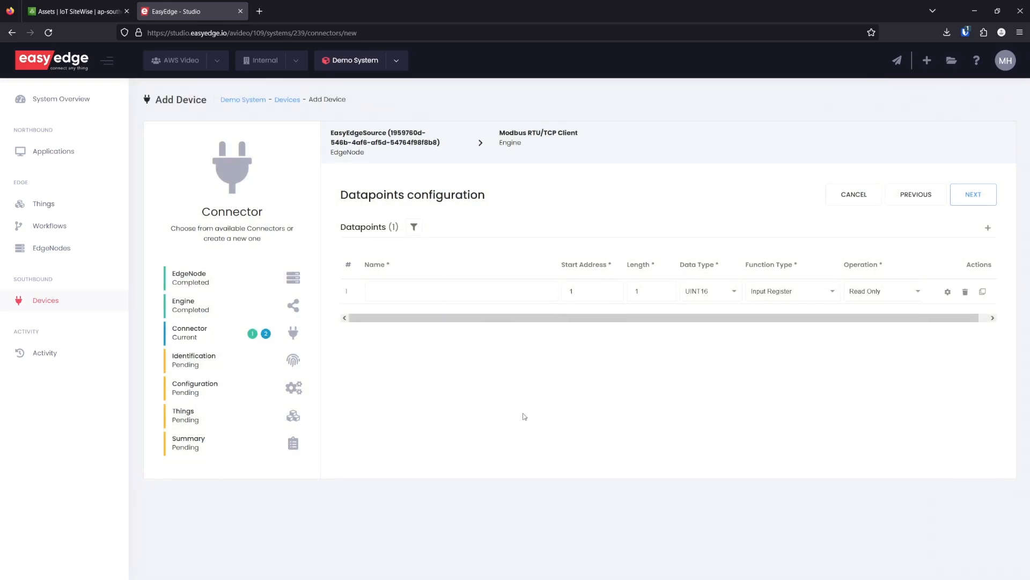
# Name the connector's datapoint Current, set its function type to Holding Register, and accept the datapoints configuration.
pyautogui.click(431, 293)
pyautogui.write('Current')
pyautogui.click(773, 291)
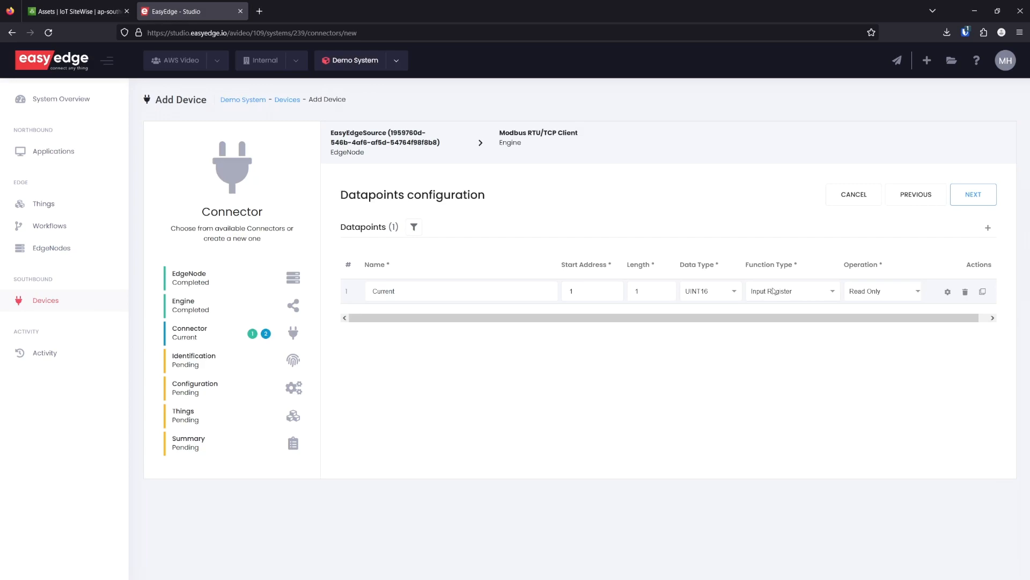
pyautogui.click(774, 291)
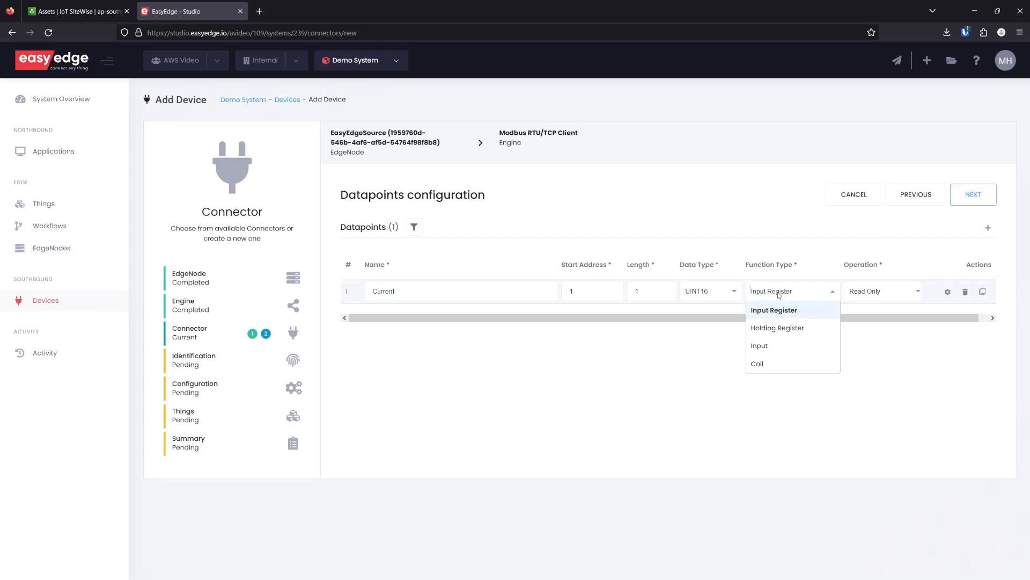
pyautogui.click(776, 328)
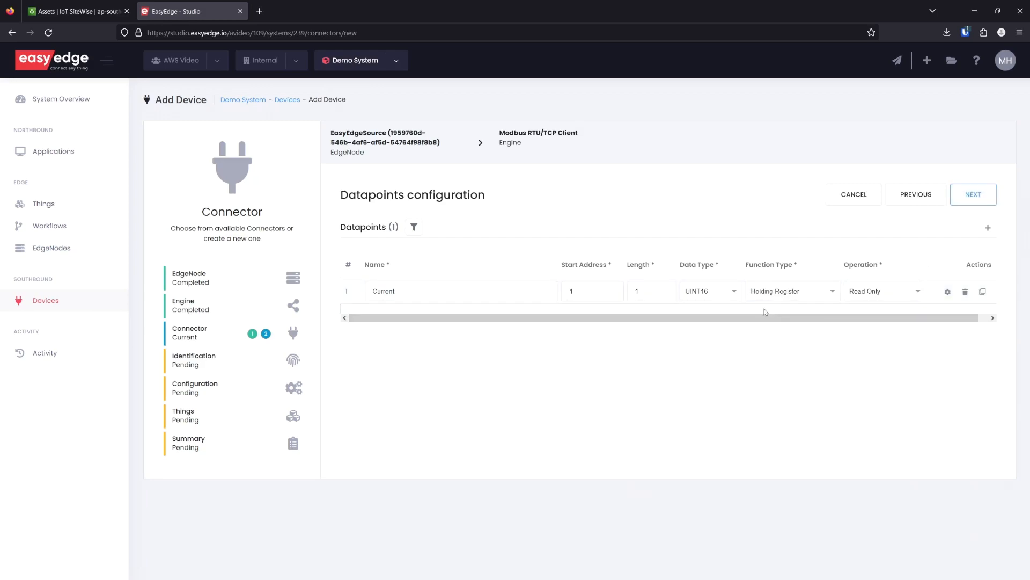
pyautogui.click(969, 202)
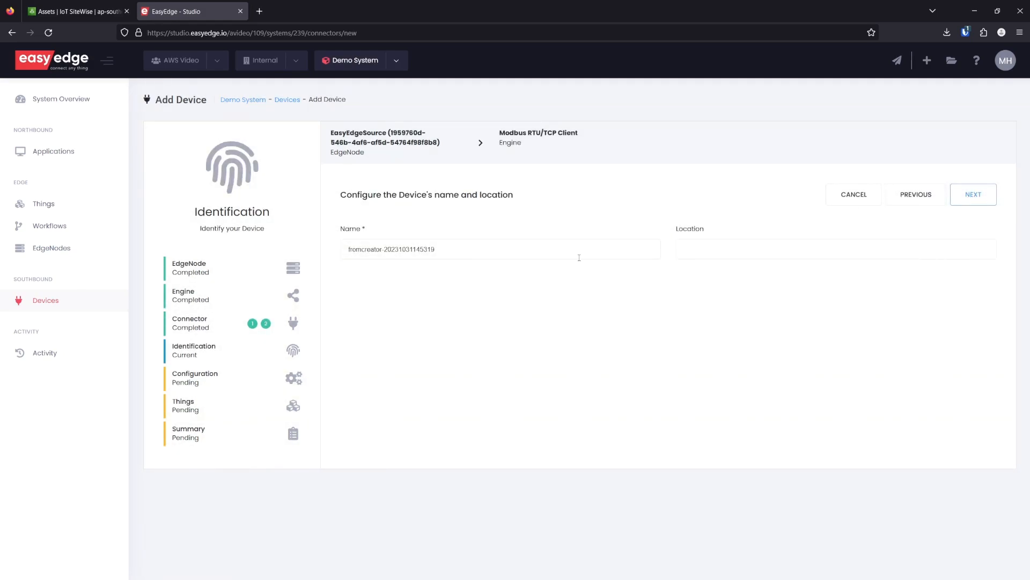
# Name the Modbus device ModbusSource.
pyautogui.moveTo(443, 255); pyautogui.dragTo(312, 253)
pyautogui.write('ModbusDevice')
pyautogui.click(900, 303)
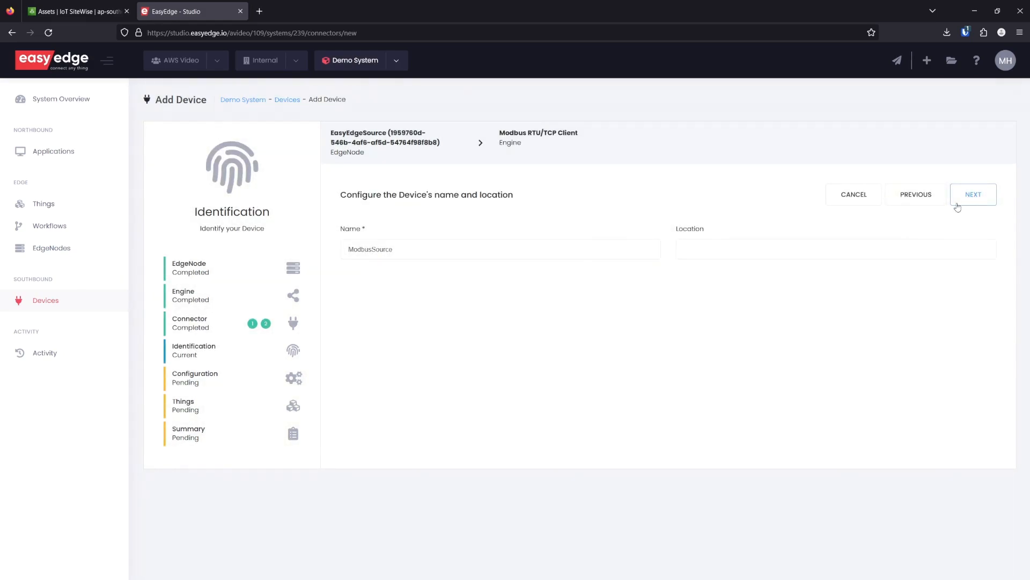
# Configure the Modbus device for TCP communication at address 127.0.0.1, port 5020, and finish creating it with its Current datapoint enabled.
pyautogui.click(967, 196)
pyautogui.click(573, 337)
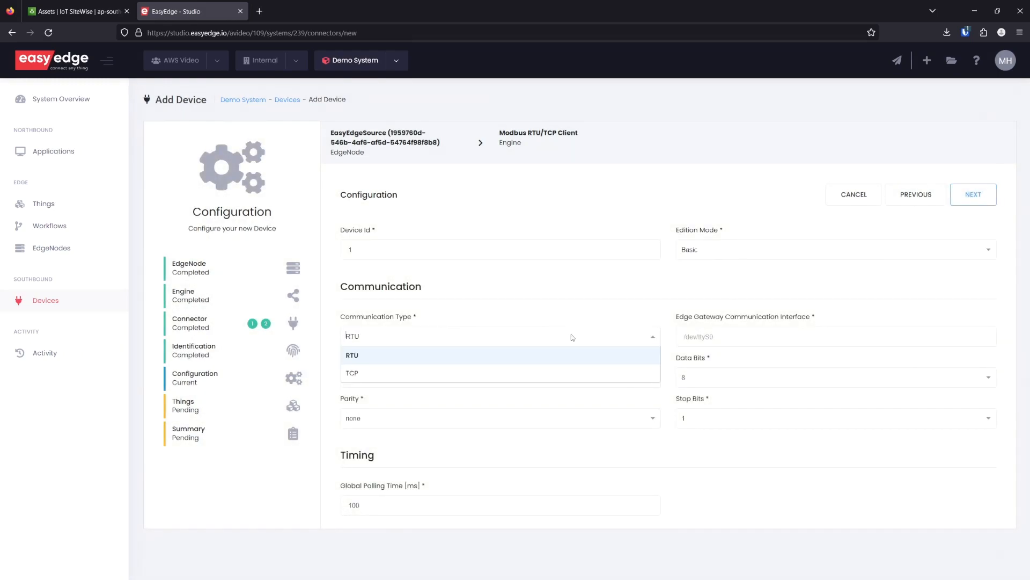
pyautogui.click(368, 373)
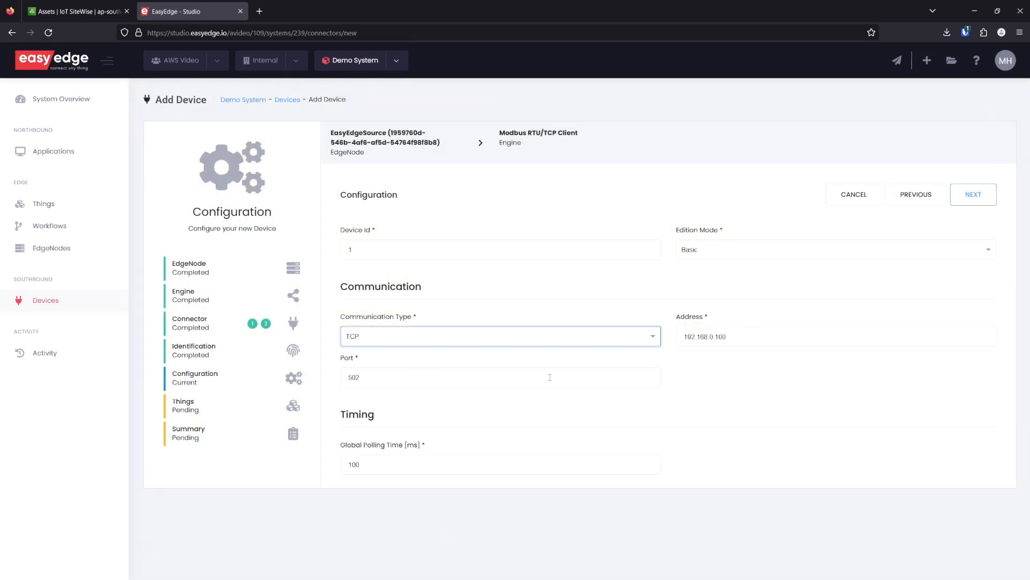
pyautogui.press('Tab')
pyautogui.write('127.0.0.1')
pyautogui.click(372, 377)
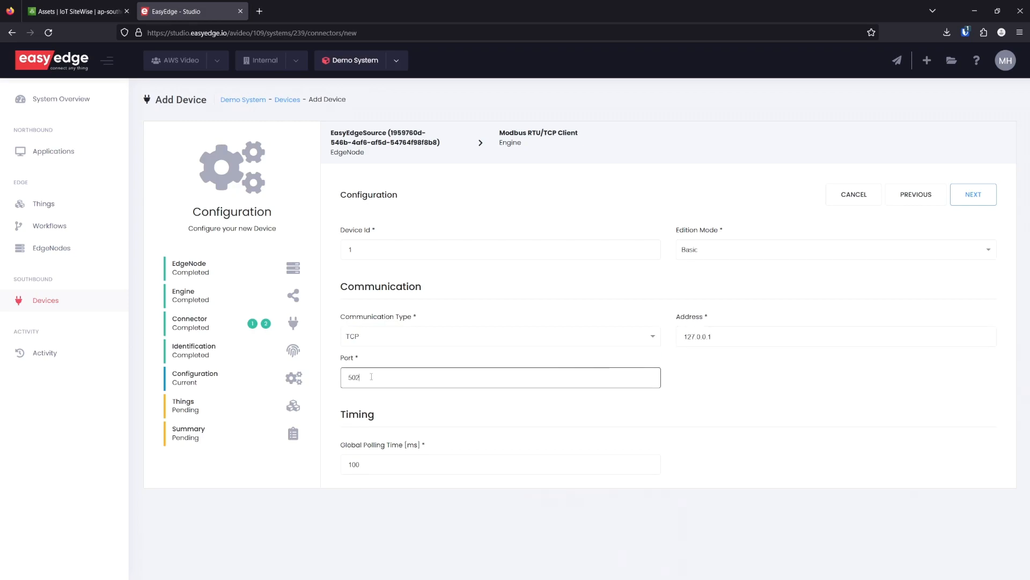
pyautogui.write('0')
pyautogui.click(984, 193)
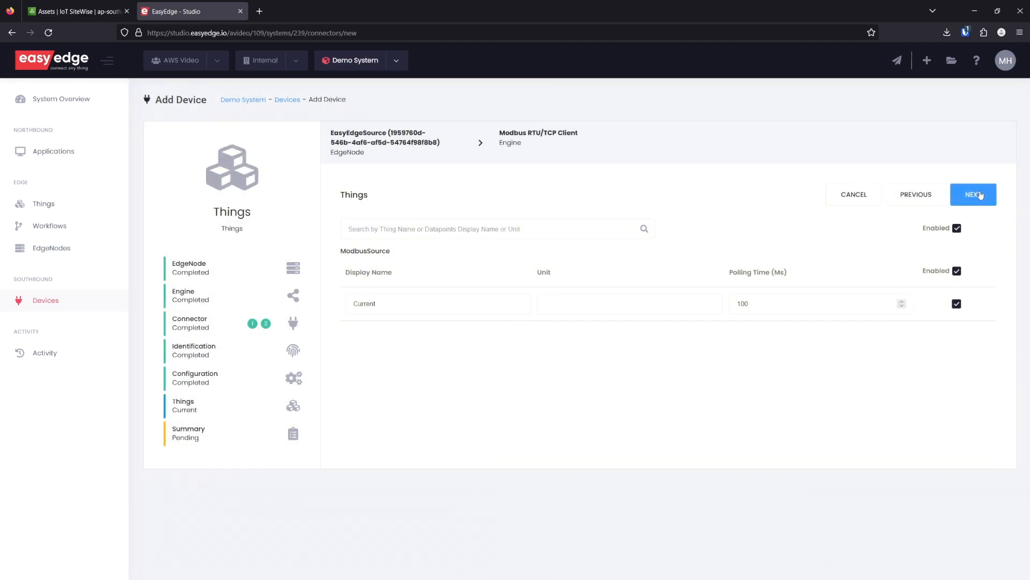
pyautogui.click(981, 195)
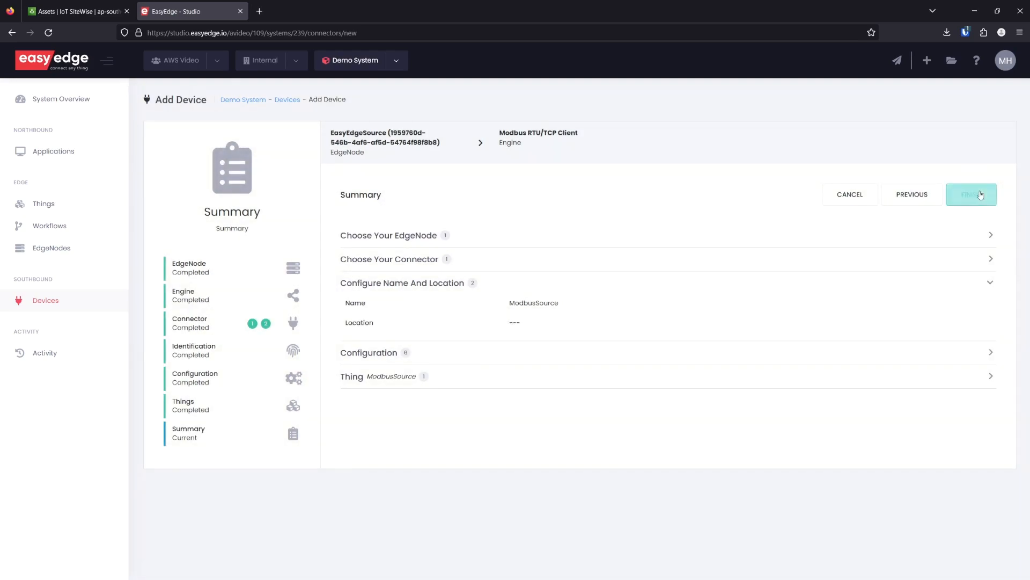
pyautogui.click(980, 195)
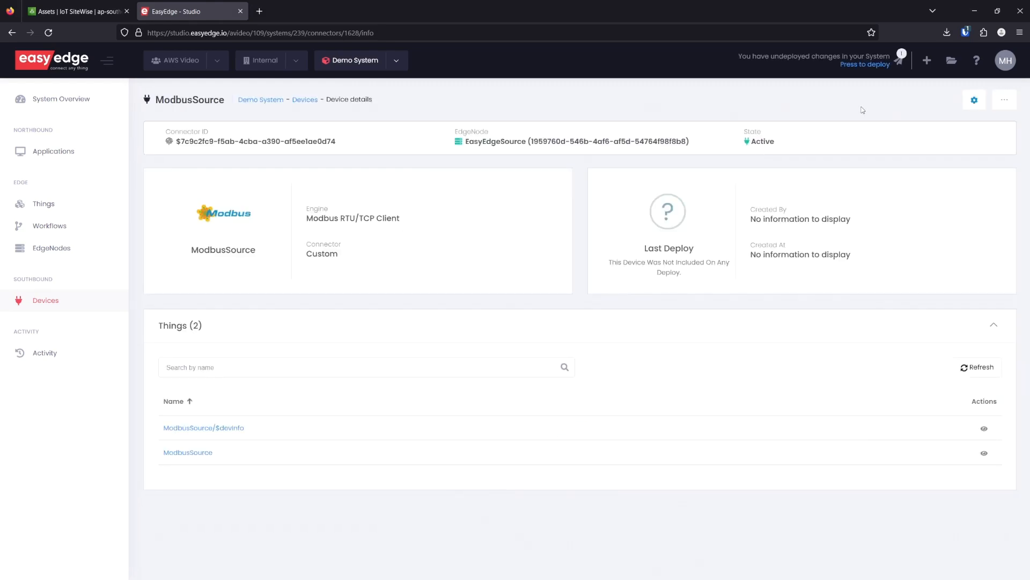
# Deploy the pending changes to the EasyEdgeSource EdgeNode and check the live Current property of the ModbusSource thing.
pyautogui.click(899, 66)
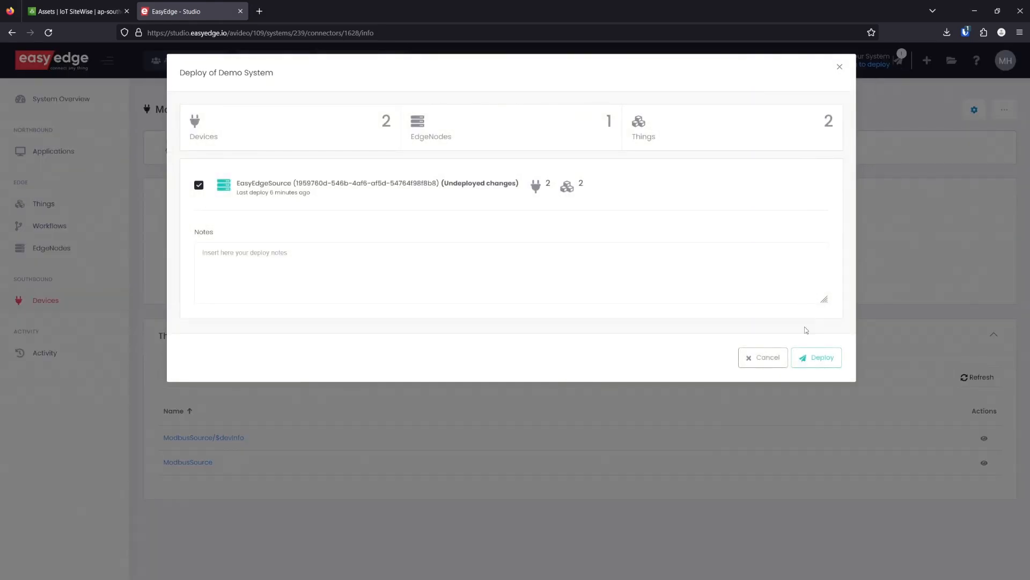
pyautogui.click(817, 362)
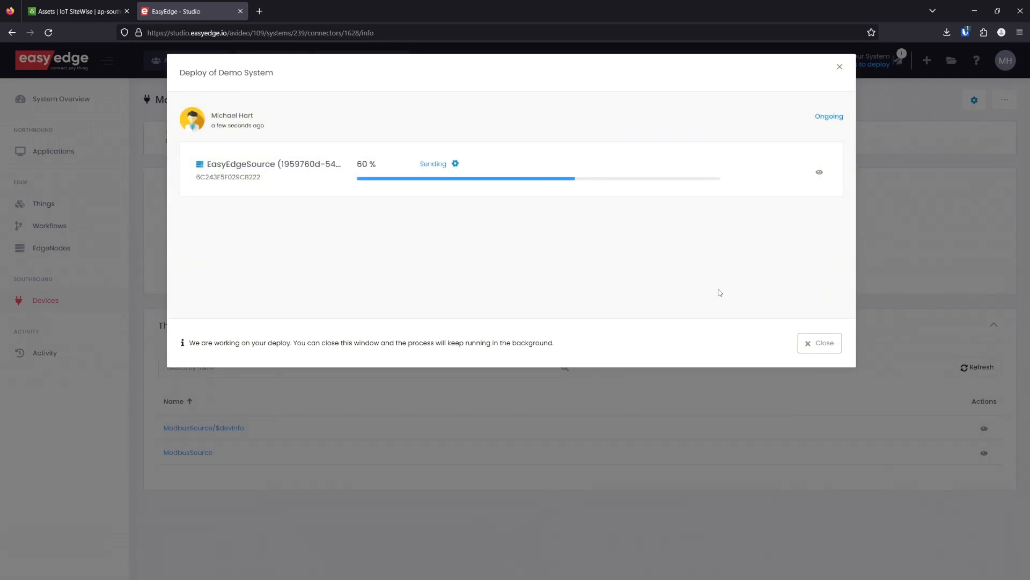
pyautogui.click(820, 342)
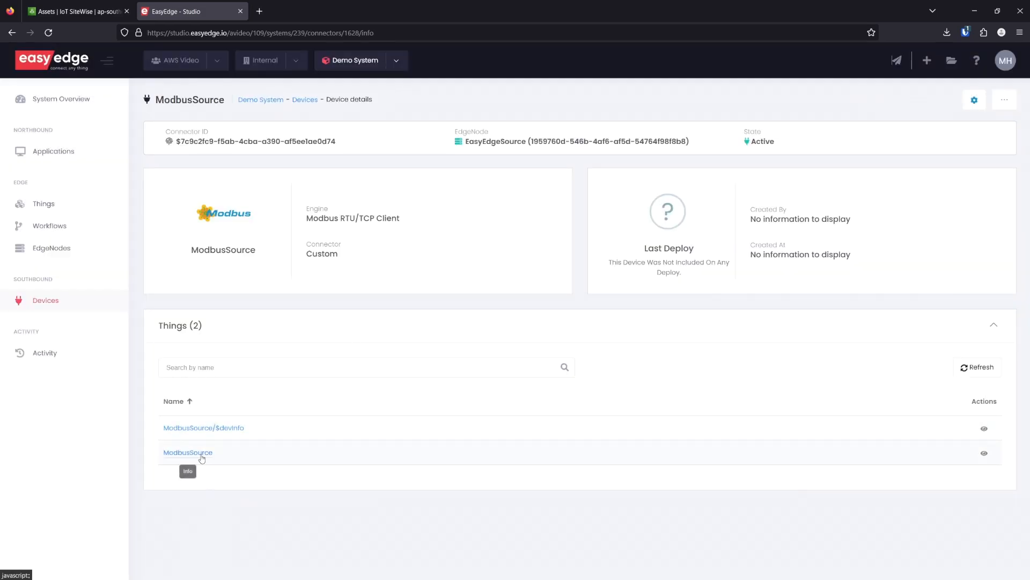
pyautogui.click(202, 458)
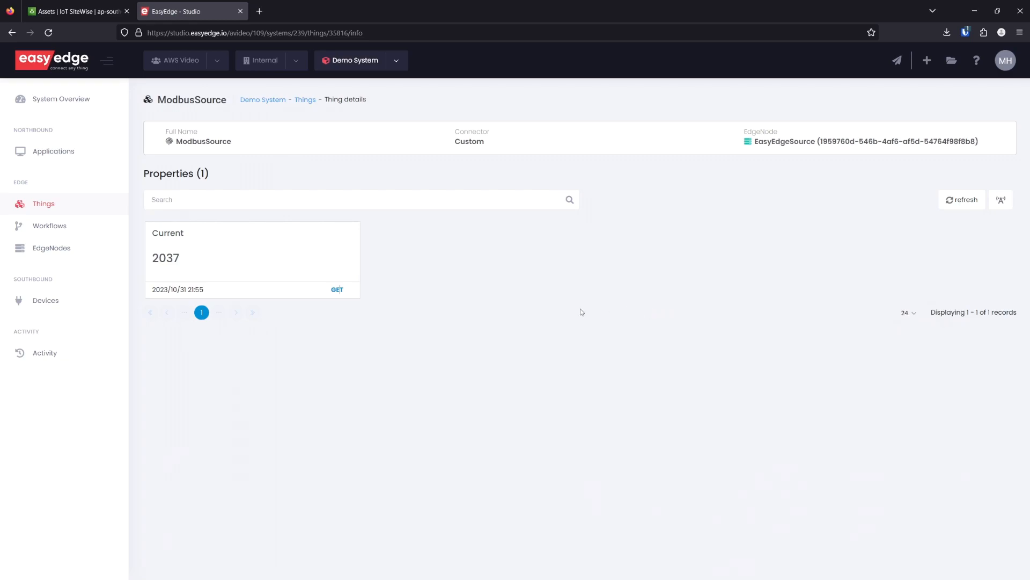
pyautogui.click(305, 100)
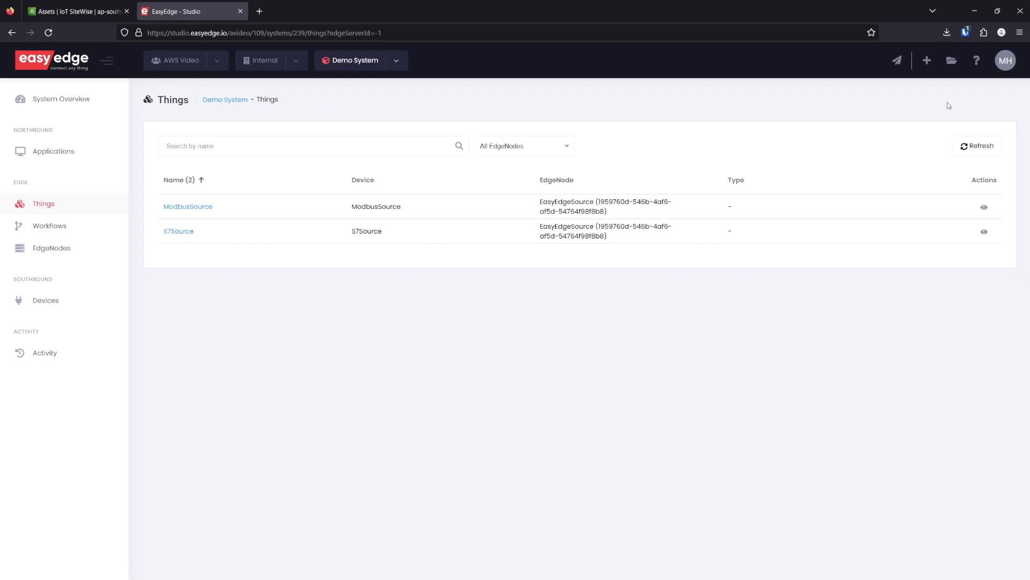
# In the library, start a data model from scratch and define its first property as Voltage with unit symbol V.
pyautogui.click(951, 69)
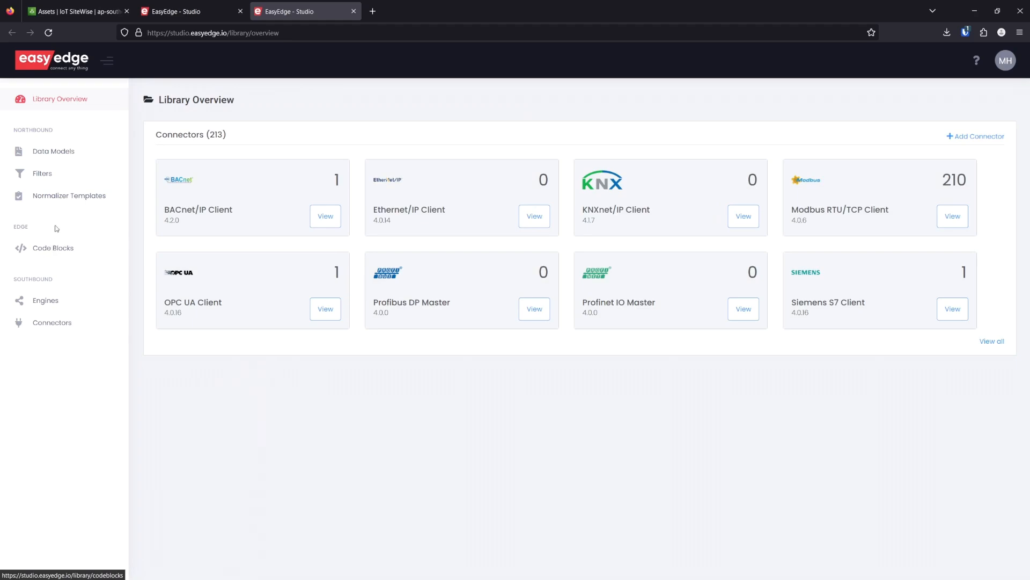
pyautogui.click(57, 157)
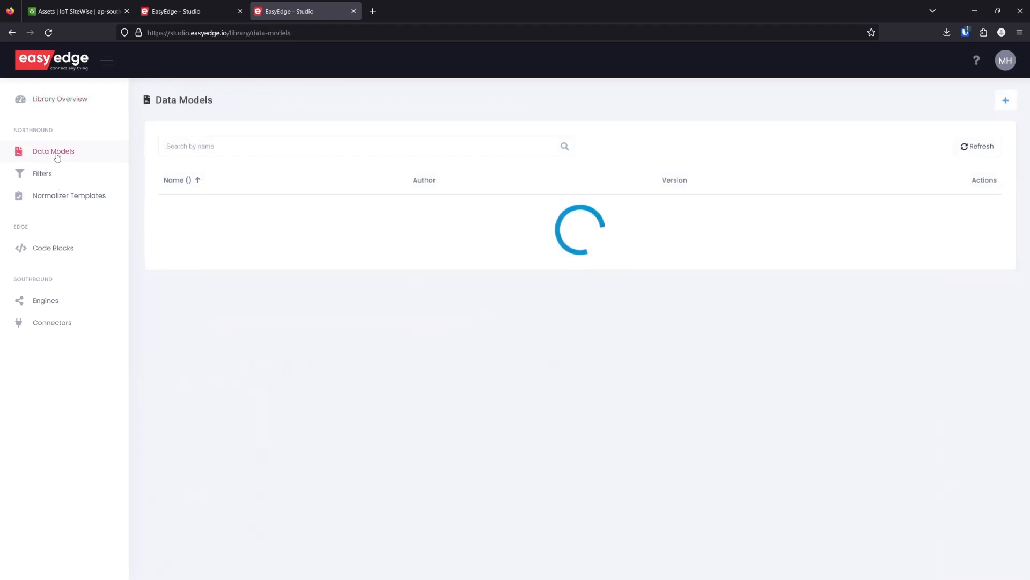
pyautogui.click(997, 99)
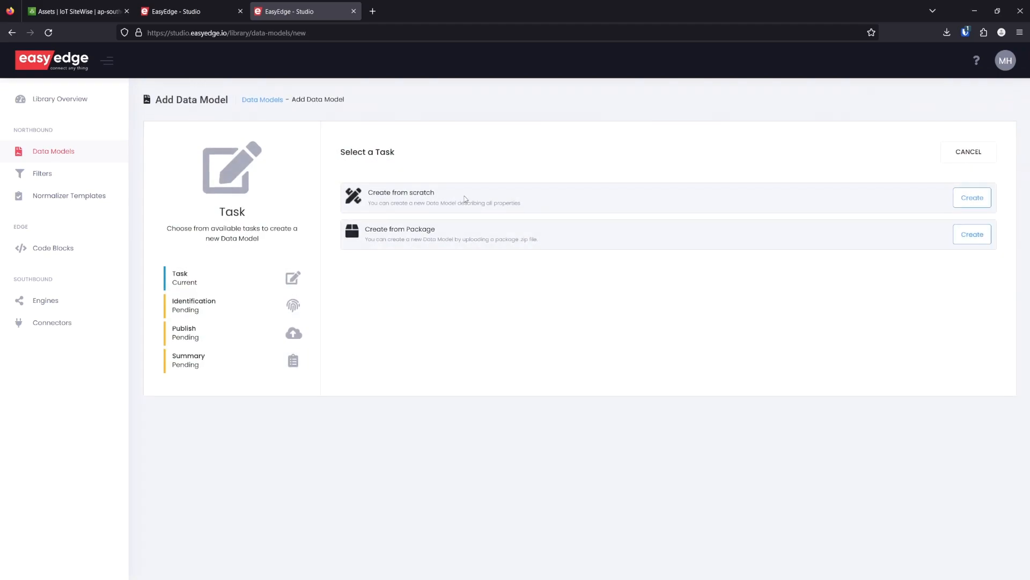
pyautogui.click(972, 198)
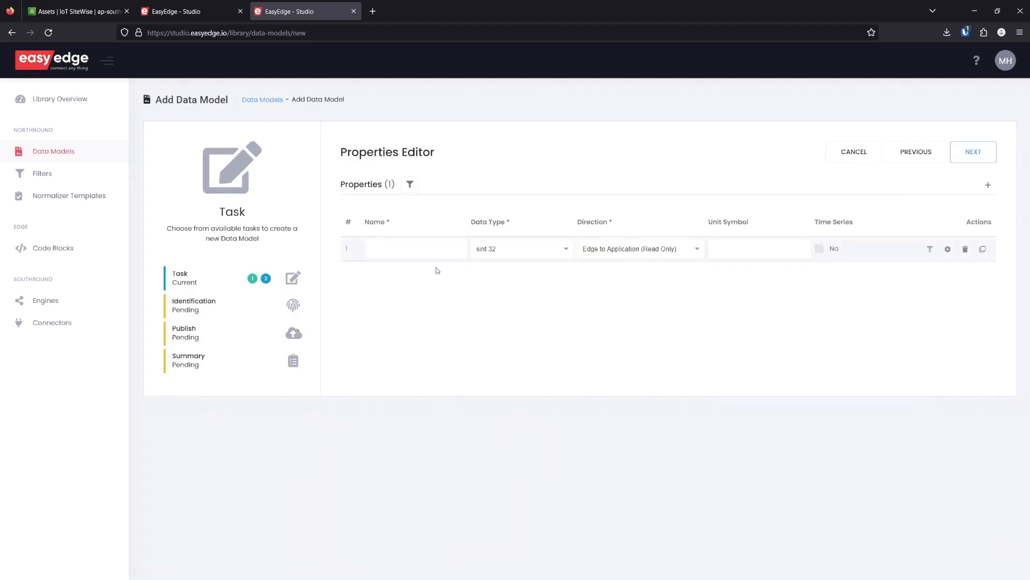
pyautogui.click(401, 254)
pyautogui.click(769, 253)
pyautogui.write('V')
# Add two more properties to the data model: Current with unit symbol A and Power with unit symbol W.
pyautogui.click(988, 184)
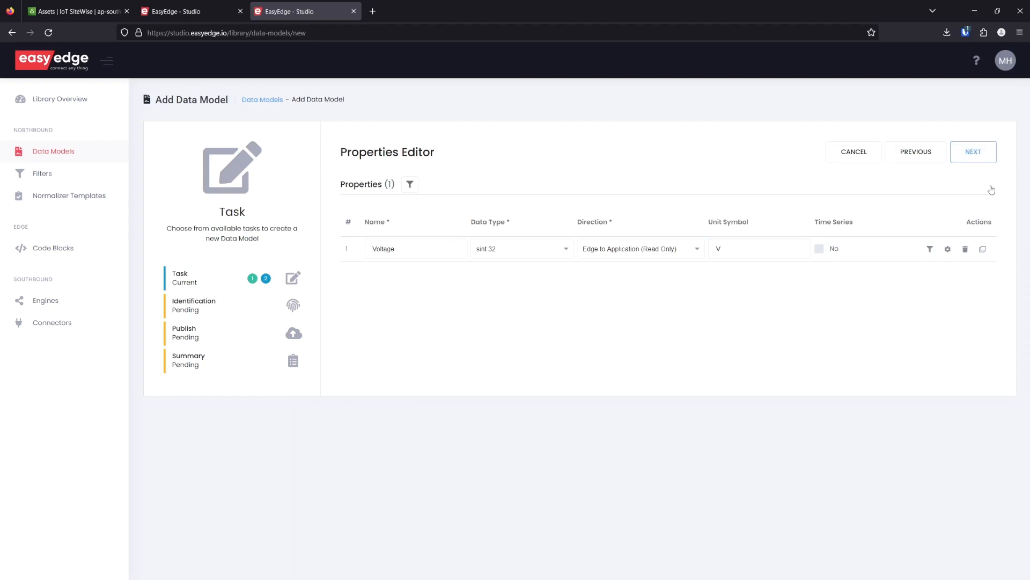
pyautogui.click(402, 273)
pyautogui.write('Current')
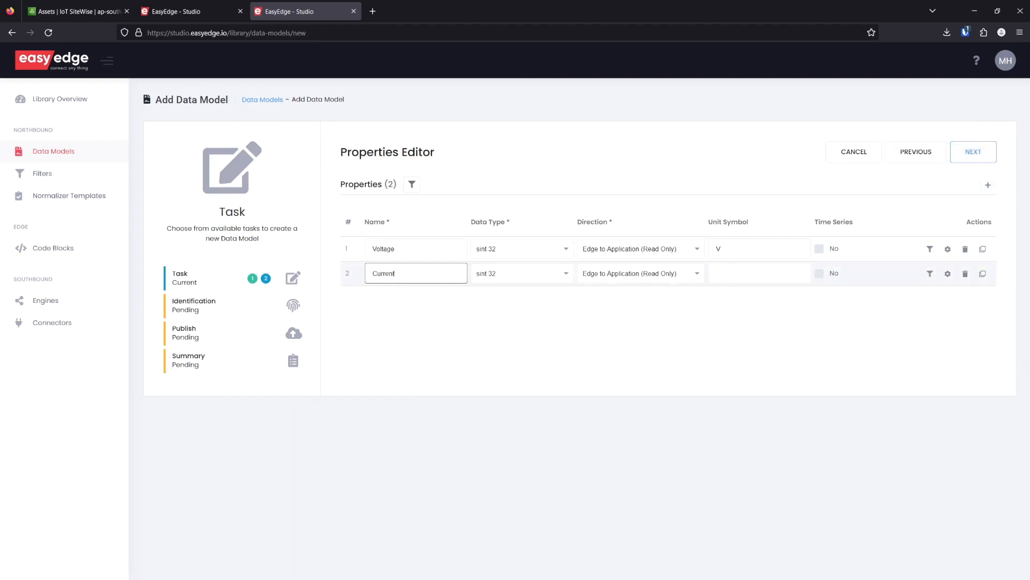
pyautogui.click(735, 273)
pyautogui.write('A')
pyautogui.click(988, 185)
pyautogui.click(405, 297)
pyautogui.write('Power')
pyautogui.click(733, 294)
pyautogui.write('WQ')
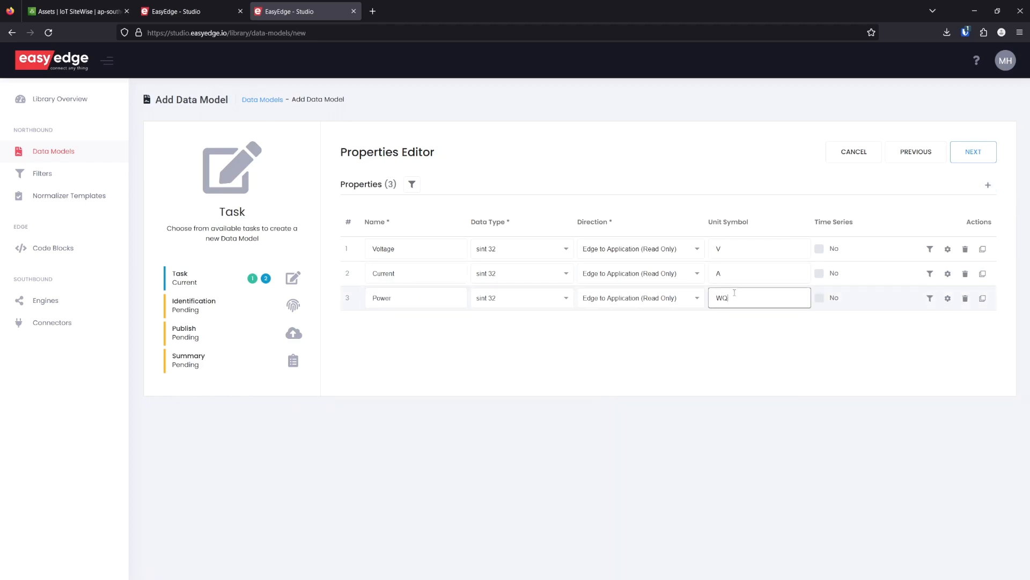
# Add a Status property to the data model and set its data type to String.
pyautogui.click(988, 185)
pyautogui.click(398, 327)
pyautogui.write('Status')
pyautogui.click(516, 324)
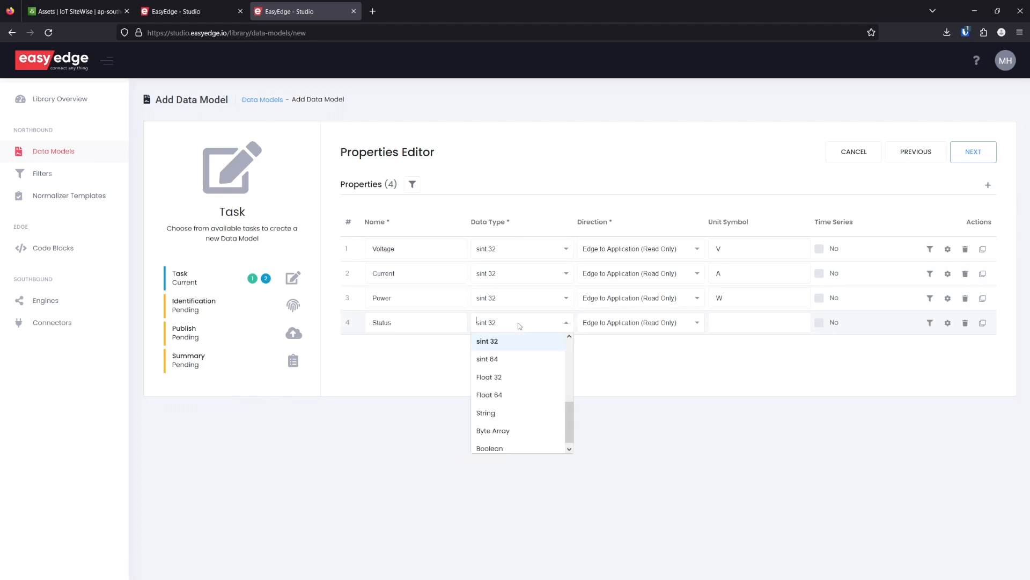
pyautogui.click(499, 414)
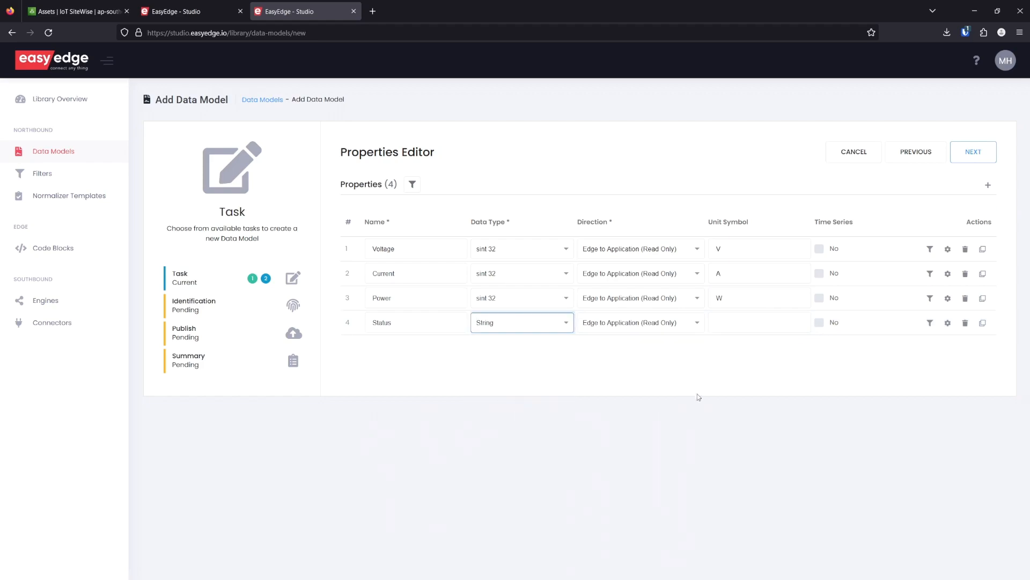
# Name the data model TransformerModel and finish creating it with the default publish settings.
pyautogui.click(969, 154)
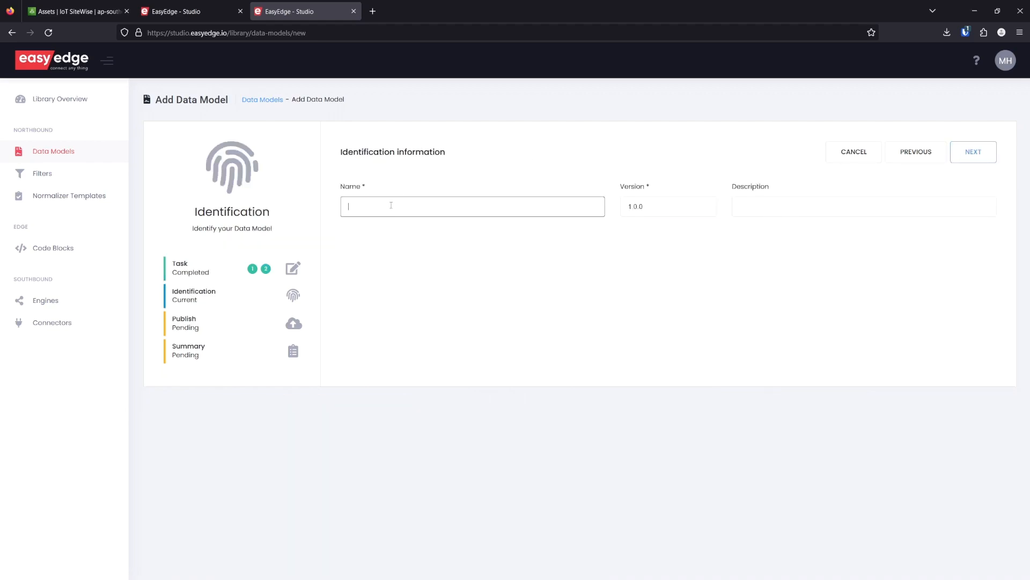
pyautogui.write('TransformerModel')
pyautogui.click(970, 156)
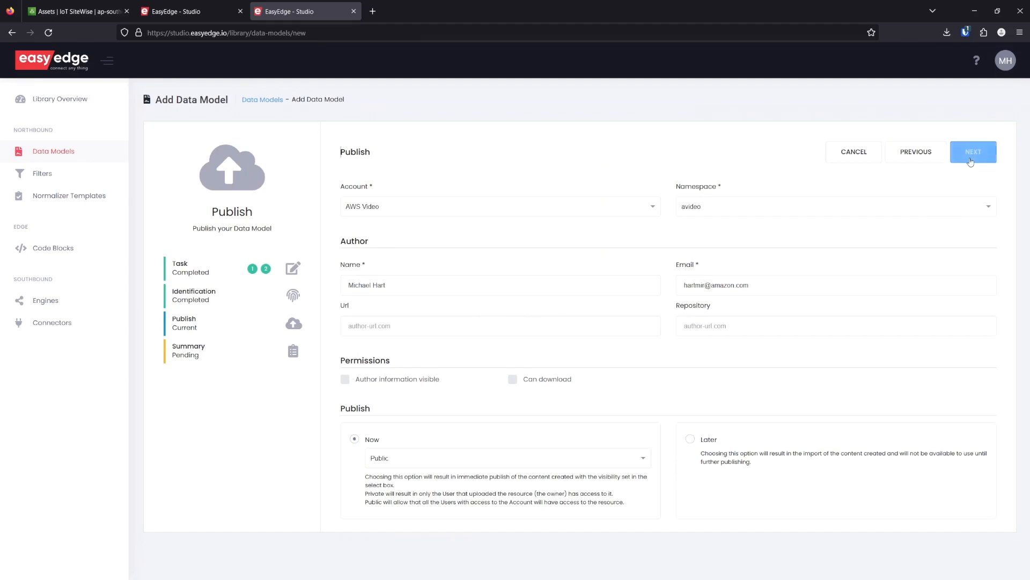
pyautogui.click(971, 155)
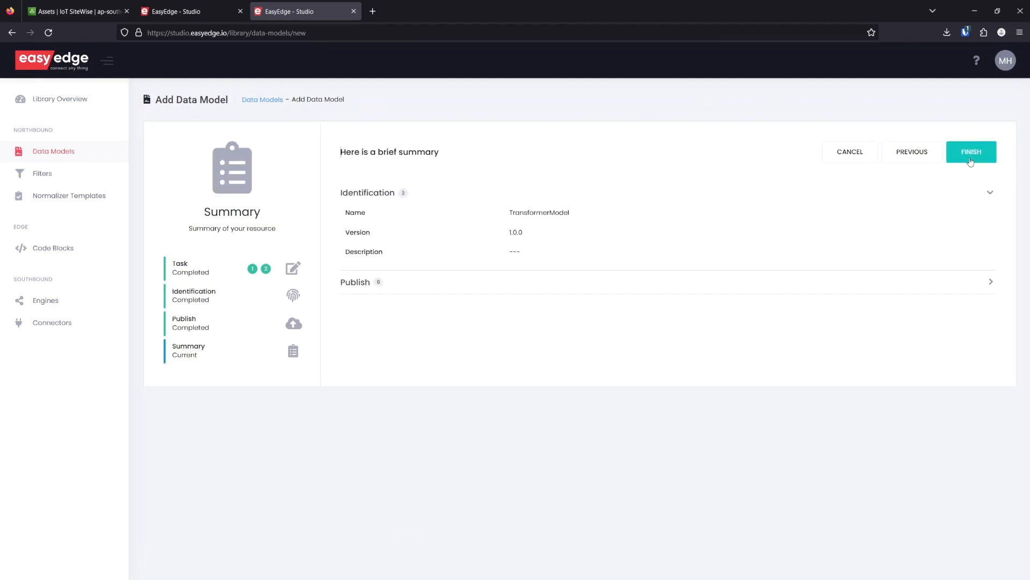
pyautogui.click(970, 158)
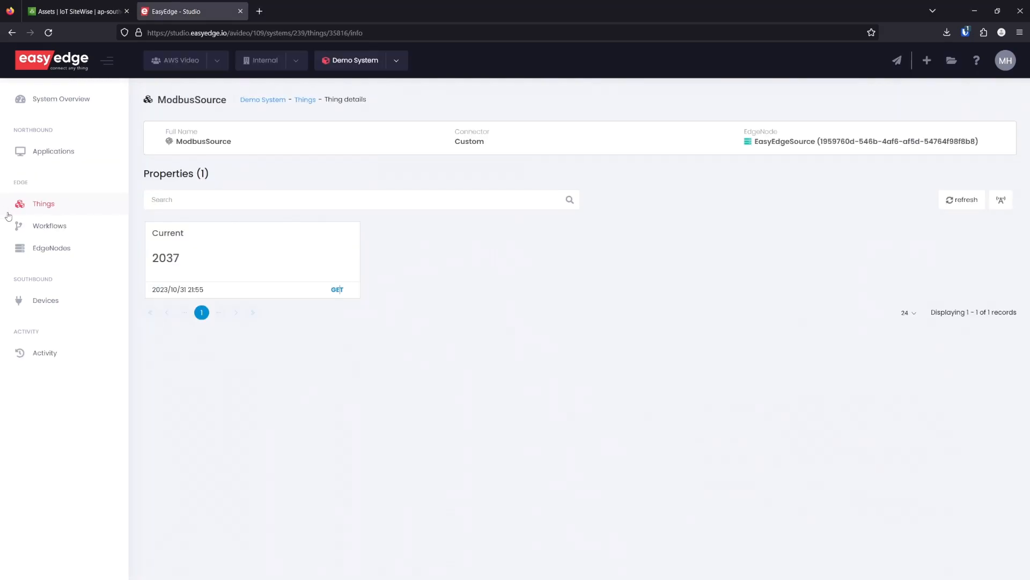
# Create a new workflow in Demo System and place the ModbusSource and S7Source things on its full-screen canvas.
pyautogui.click(49, 226)
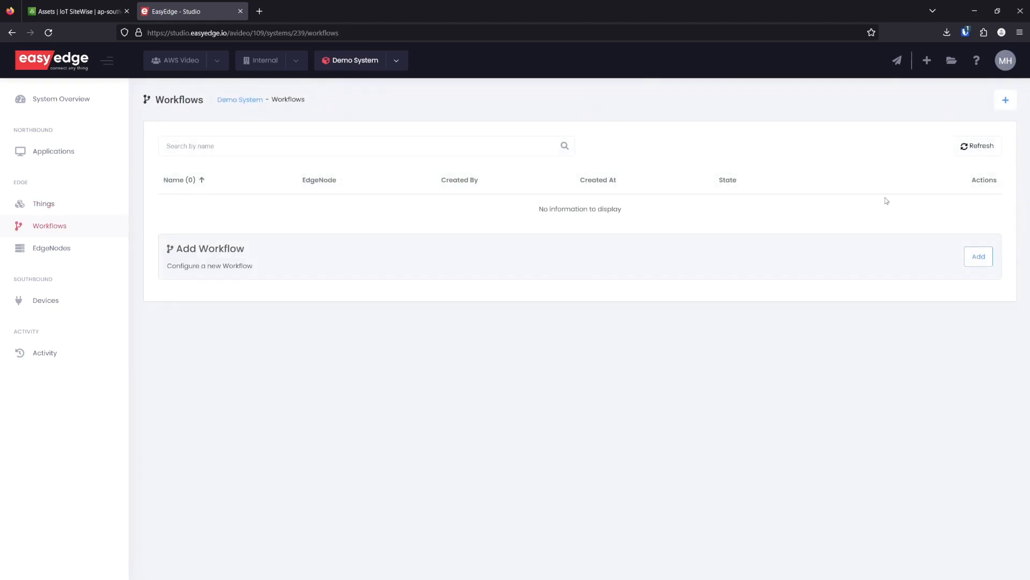
pyautogui.click(1005, 100)
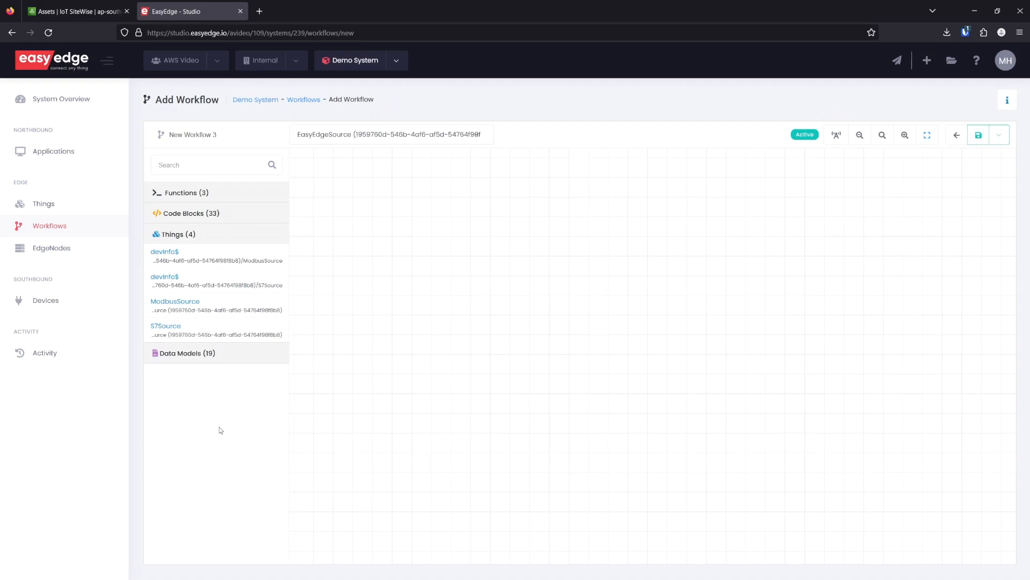
pyautogui.click(928, 135)
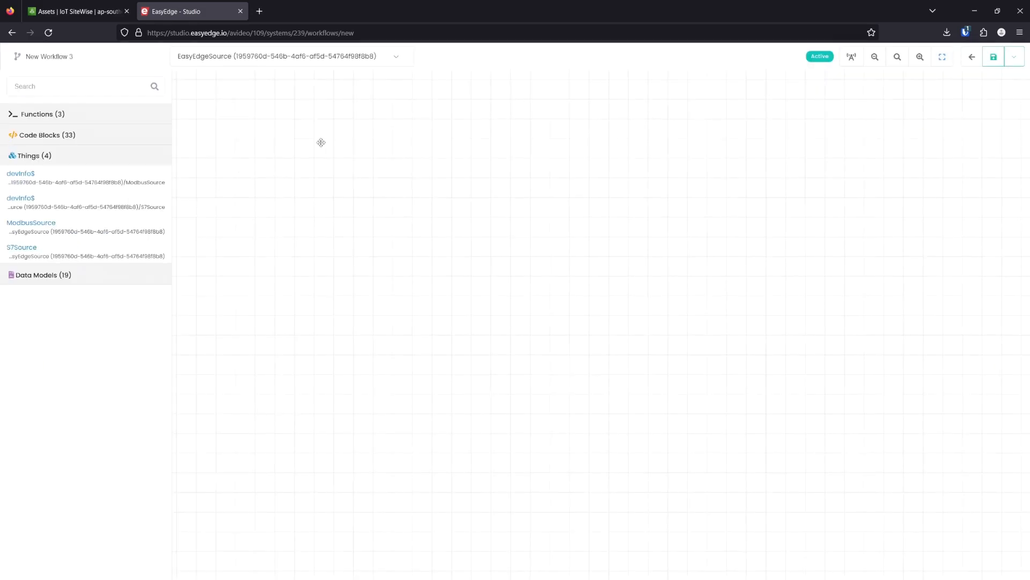
pyautogui.moveTo(40, 225); pyautogui.dragTo(349, 244)
pyautogui.moveTo(326, 290); pyautogui.dragTo(393, 313)
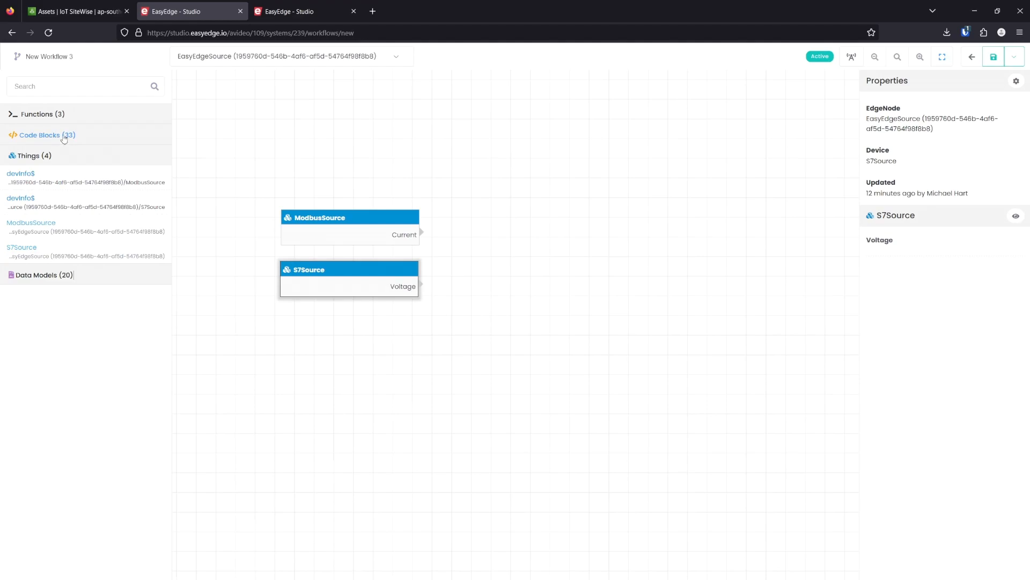
# Add a Mul code block beside the source things and name it PowerCalc.
pyautogui.click(63, 138)
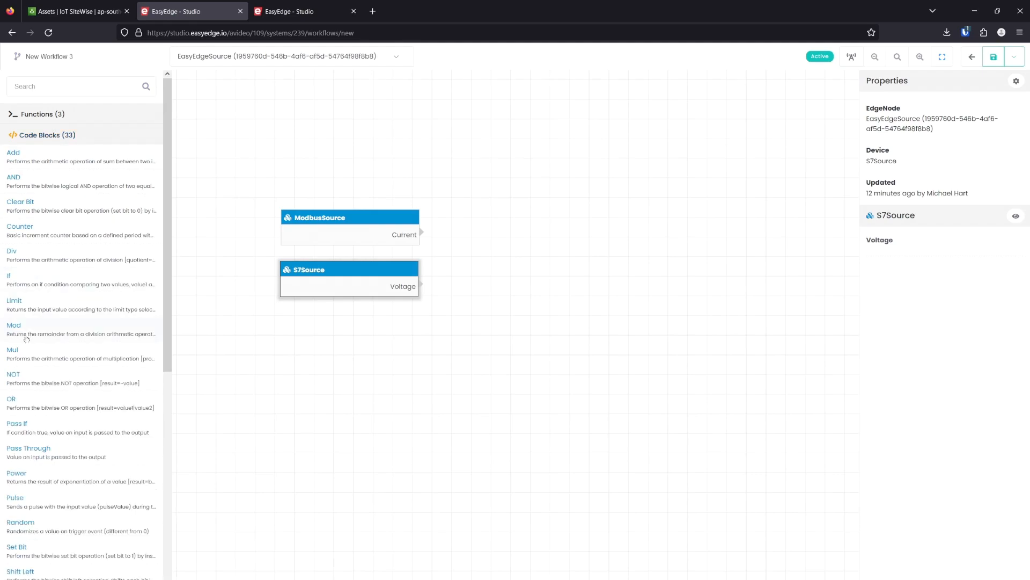
pyautogui.moveTo(381, 314); pyautogui.dragTo(546, 237)
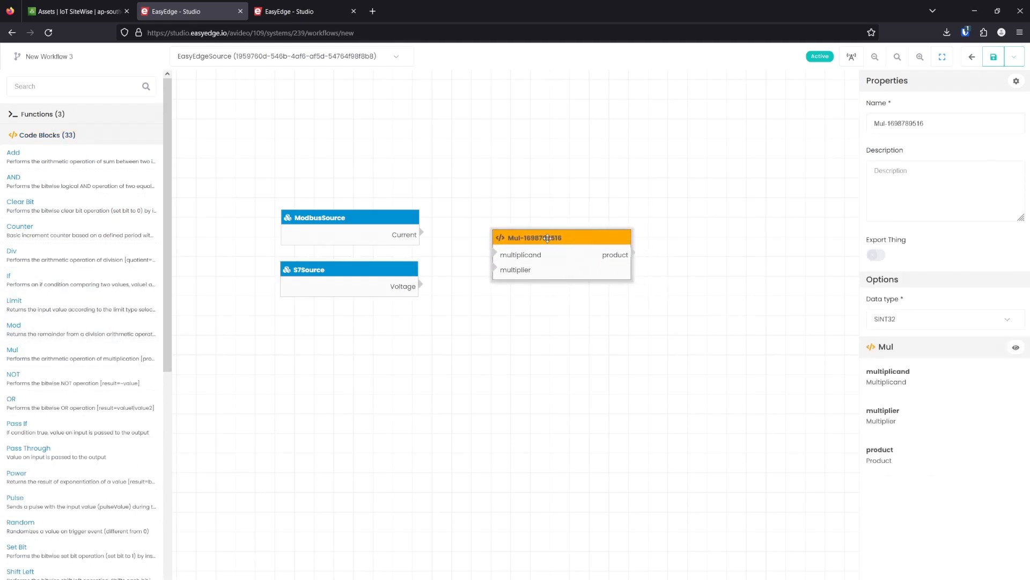
pyautogui.moveTo(938, 123); pyautogui.dragTo(871, 126)
pyautogui.write('PowerCalc')
pyautogui.click(520, 168)
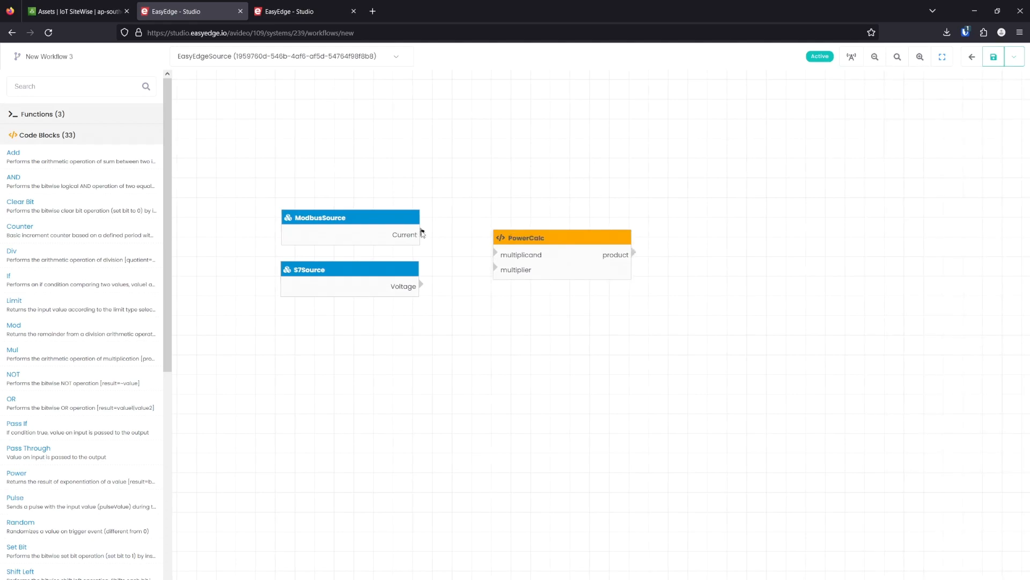
# Connect Current to PowerCalc's multiplicand and Voltage to its multiplier, and move PowerCalc slightly farther from the source blocks.
pyautogui.moveTo(422, 233); pyautogui.dragTo(496, 254)
pyautogui.moveTo(422, 285); pyautogui.dragTo(496, 270)
pyautogui.moveTo(800, 240); pyautogui.dragTo(674, 252)
pyautogui.moveTo(486, 250); pyautogui.dragTo(522, 249)
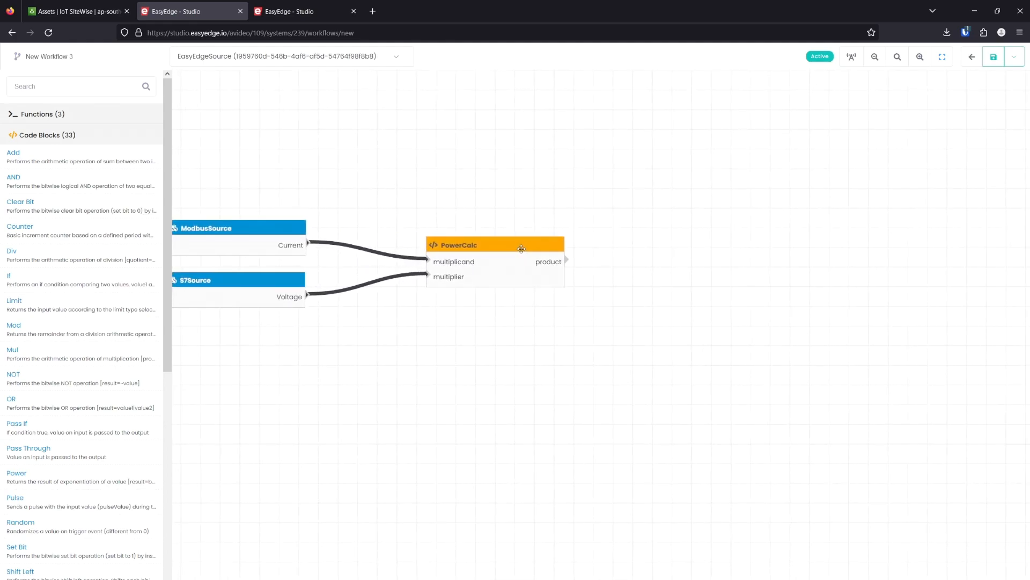
# Place the TransformerModel data model on the workflow canvas beyond the PowerCalc block.
pyautogui.click(51, 141)
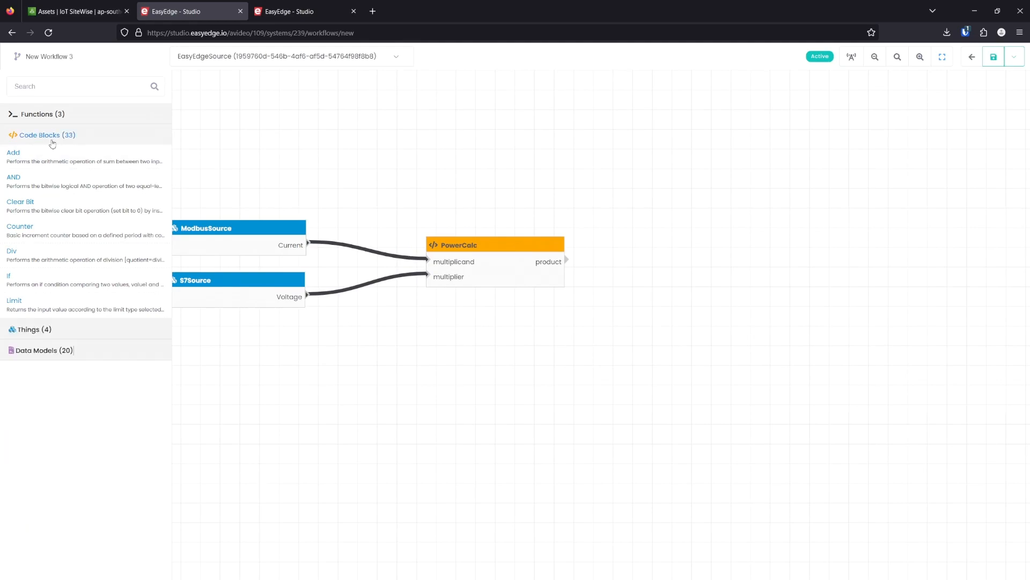
pyautogui.click(35, 177)
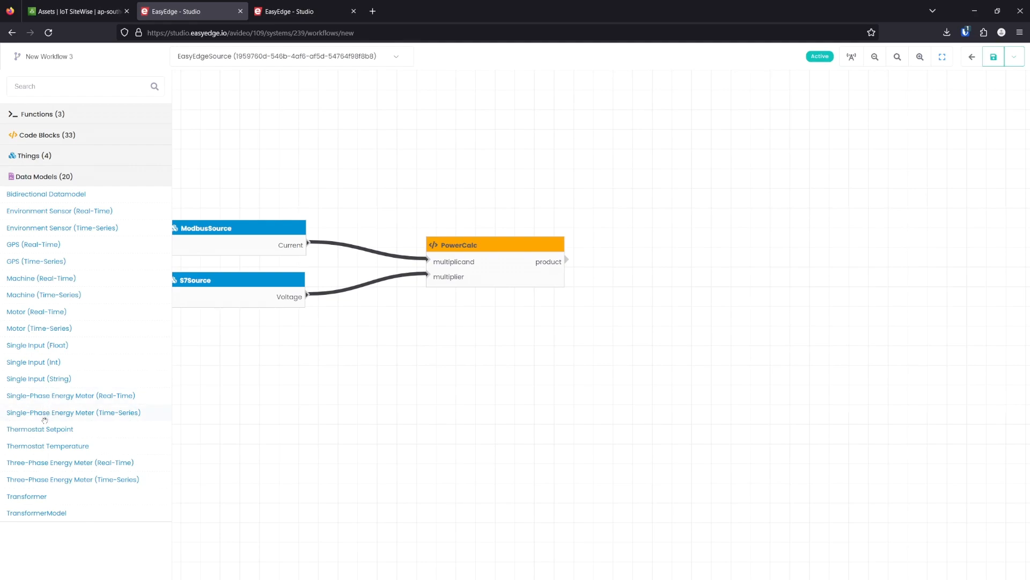
pyautogui.moveTo(48, 514); pyautogui.dragTo(718, 225)
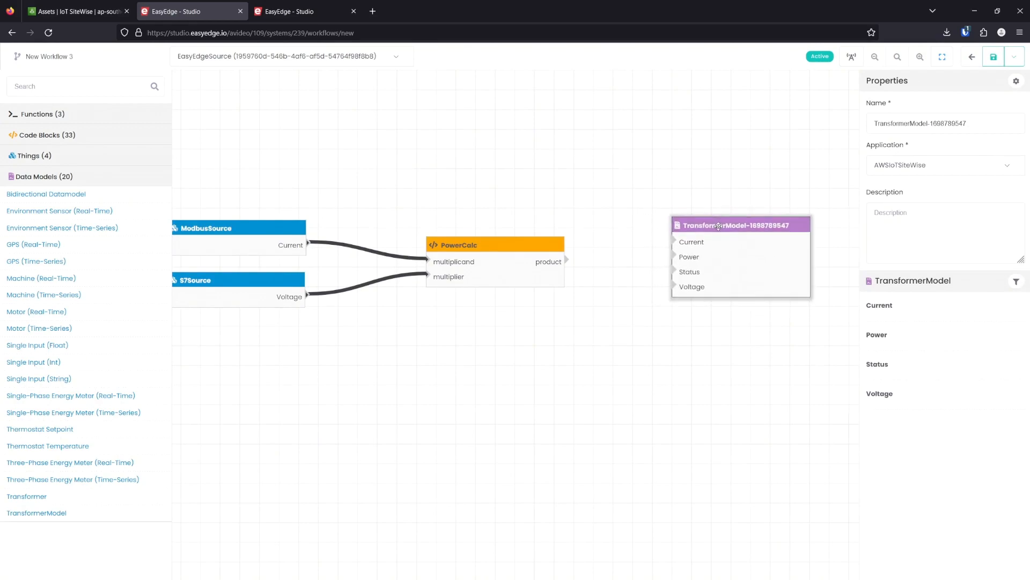
# Connect ModbusSource Current, S7Source Voltage and PowerCalc's product to the TransformerModel's Current, Voltage and Power inputs.
pyautogui.moveTo(309, 243); pyautogui.dragTo(674, 241)
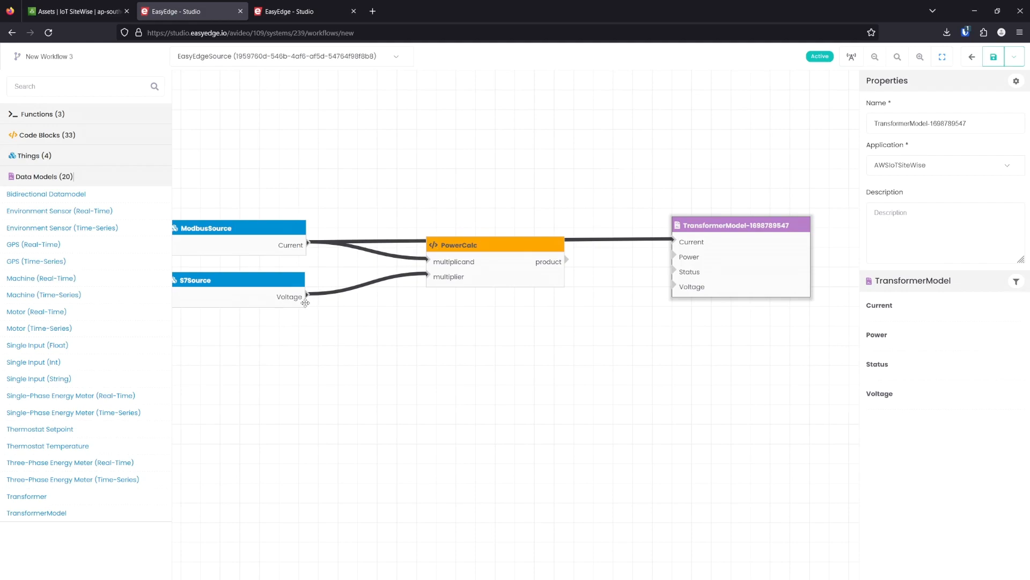
pyautogui.moveTo(308, 295); pyautogui.dragTo(675, 290)
pyautogui.moveTo(567, 262); pyautogui.dragTo(673, 256)
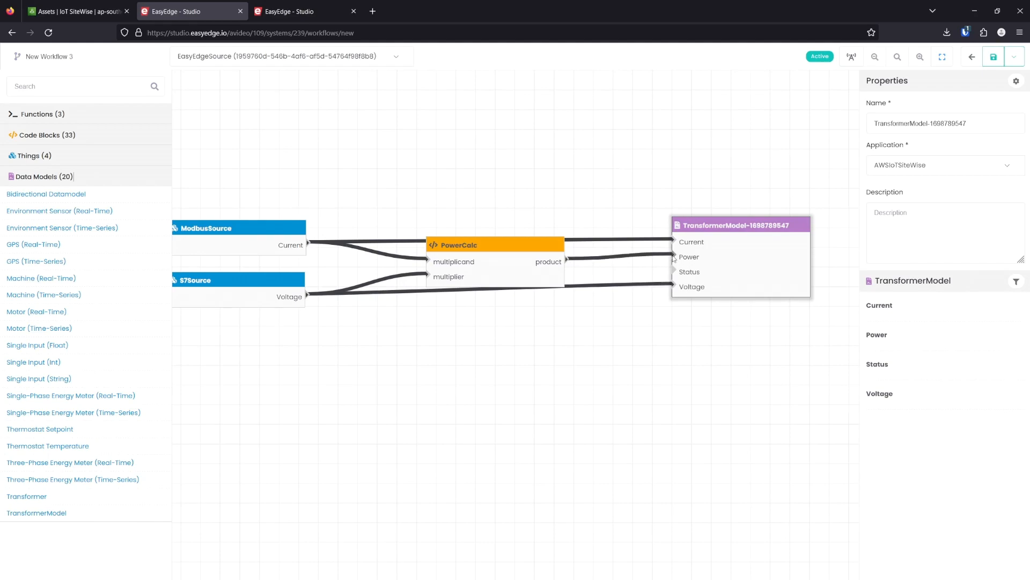
# Move the TransformerModel block lower and farther from PowerCalc to free space between them.
pyautogui.scroll(-3, 675, 260)
pyautogui.moveTo(710, 177); pyautogui.dragTo(359, 177)
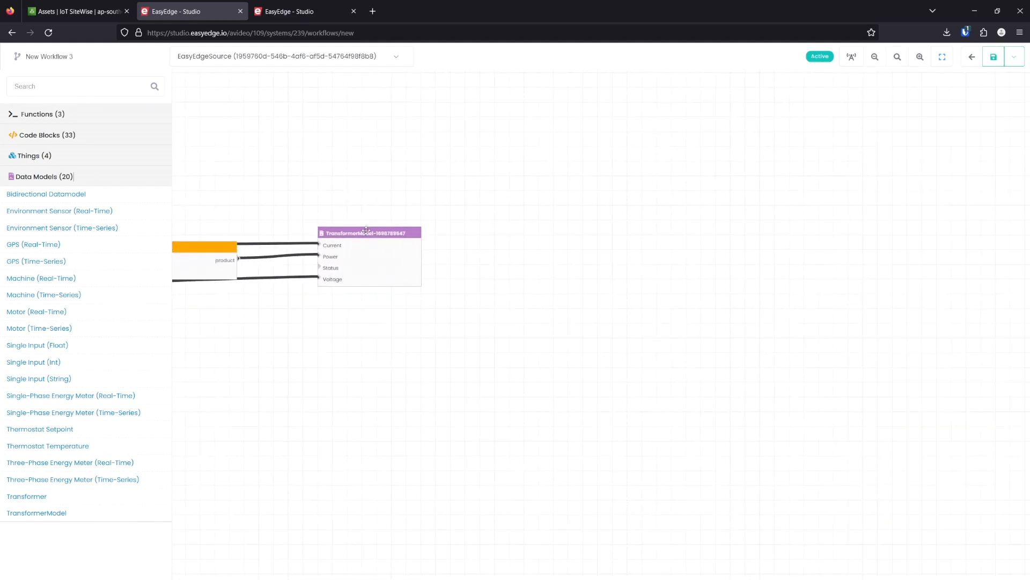
pyautogui.moveTo(346, 231); pyautogui.dragTo(457, 341)
pyautogui.moveTo(422, 183); pyautogui.dragTo(575, 211)
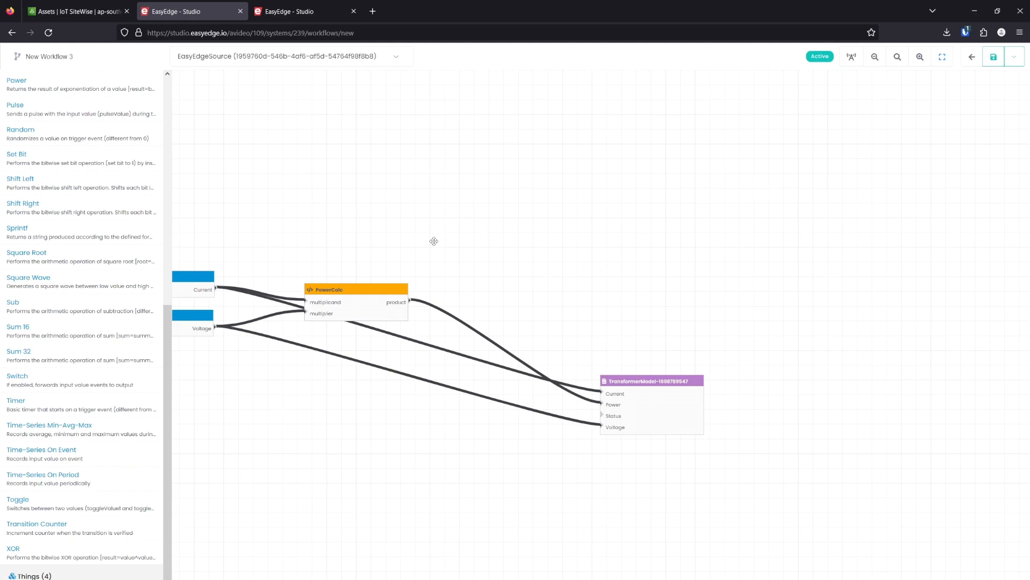
# Add an If code block above and beyond PowerCalc and name it PowerIsLow.
pyautogui.scroll(5, 57, 252)
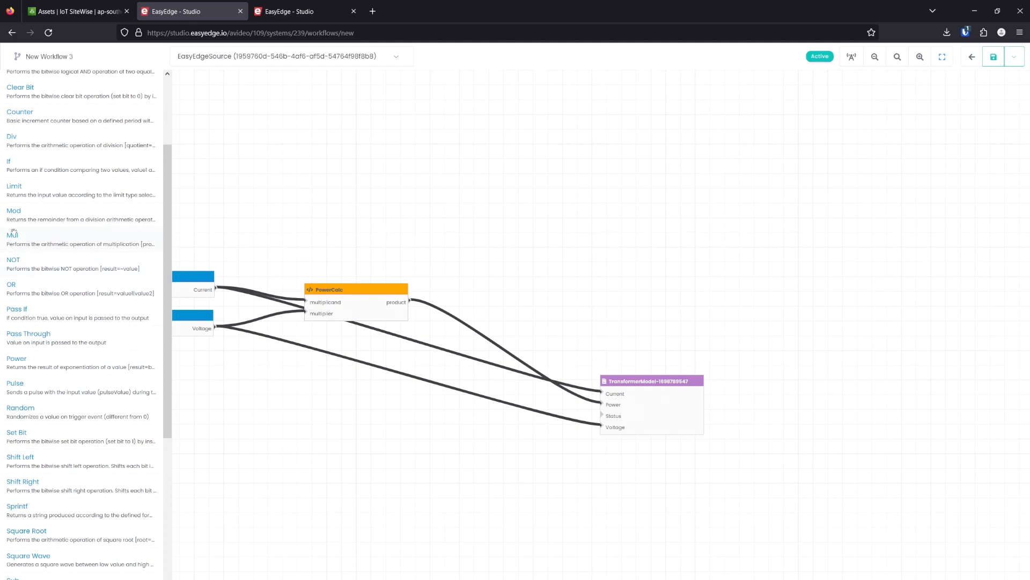
pyautogui.moveTo(17, 167); pyautogui.dragTo(471, 223)
pyautogui.moveTo(923, 124); pyautogui.dragTo(866, 126)
pyautogui.write('PowerIsLow')
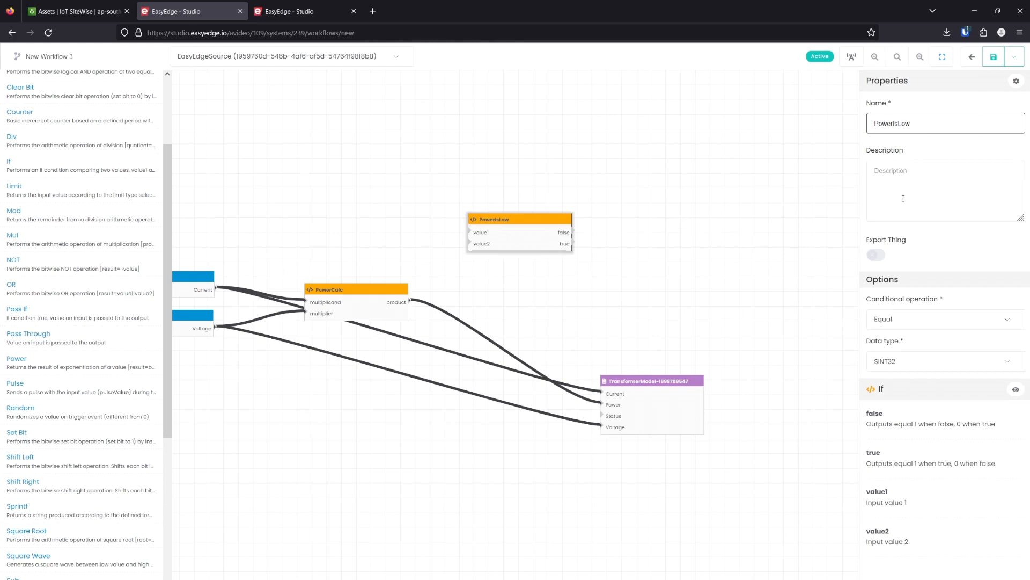
# Set PowerIsLow's conditional operation to Minor or equal and save 420000 as the initial value of value2.
pyautogui.click(903, 325)
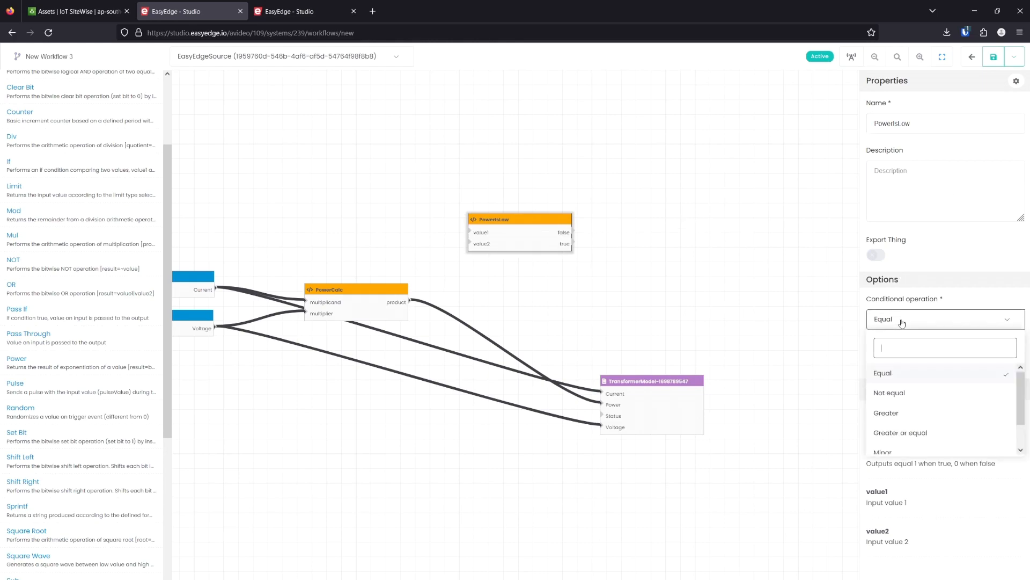
pyautogui.scroll(-1, 904, 398)
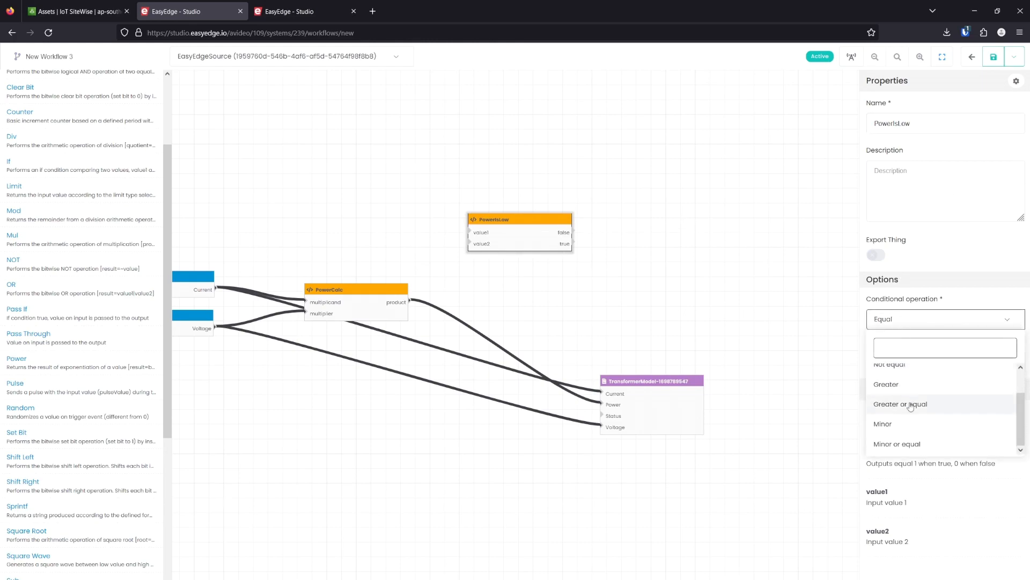
pyautogui.click(905, 449)
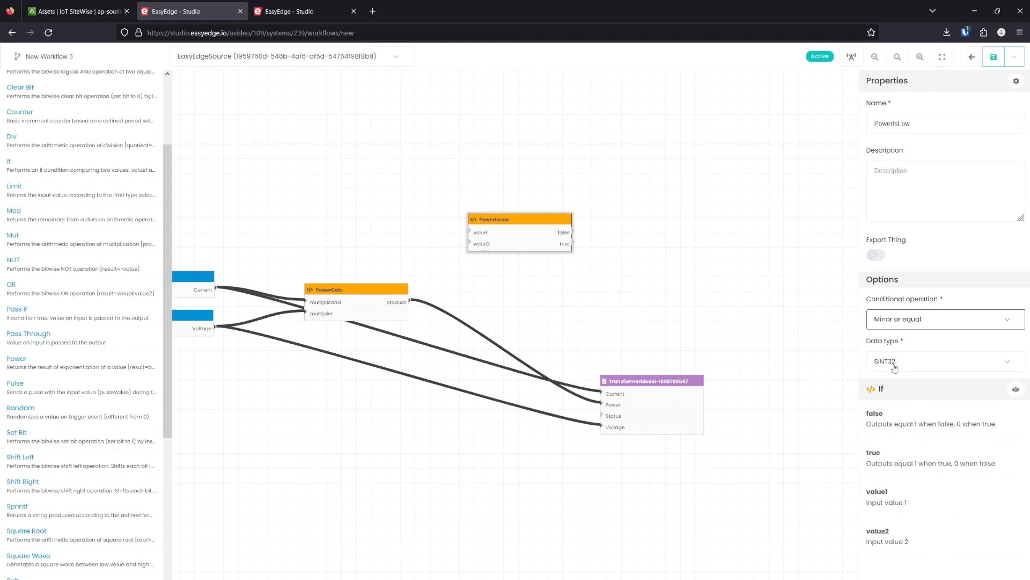
pyautogui.click(1016, 82)
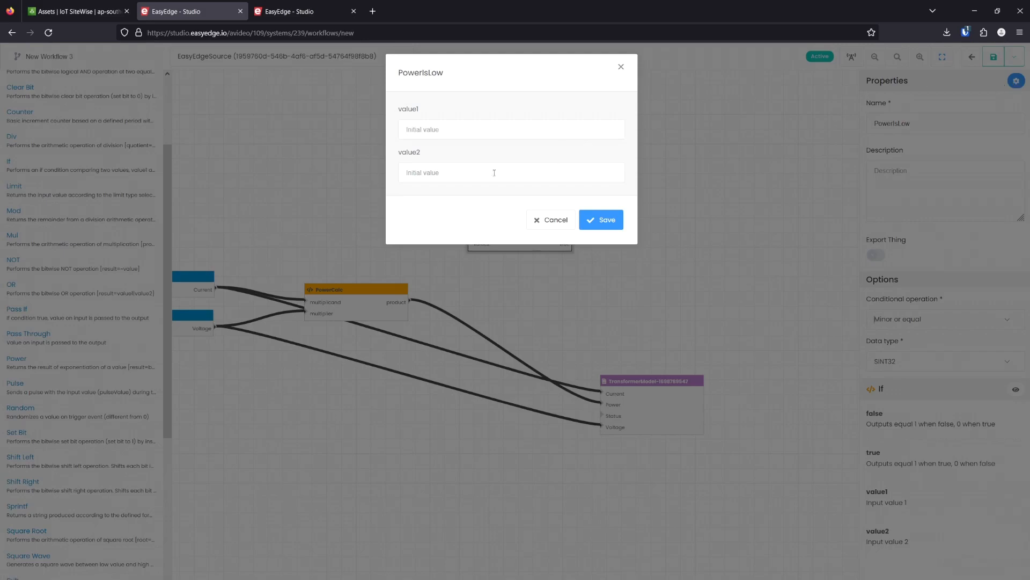
pyautogui.click(412, 177)
pyautogui.write('420000')
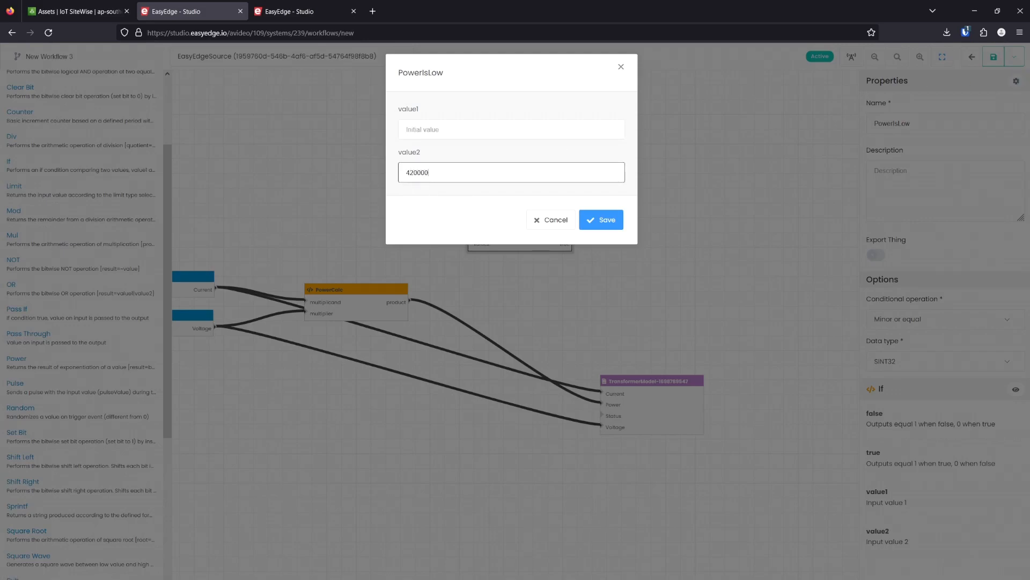
pyautogui.click(614, 220)
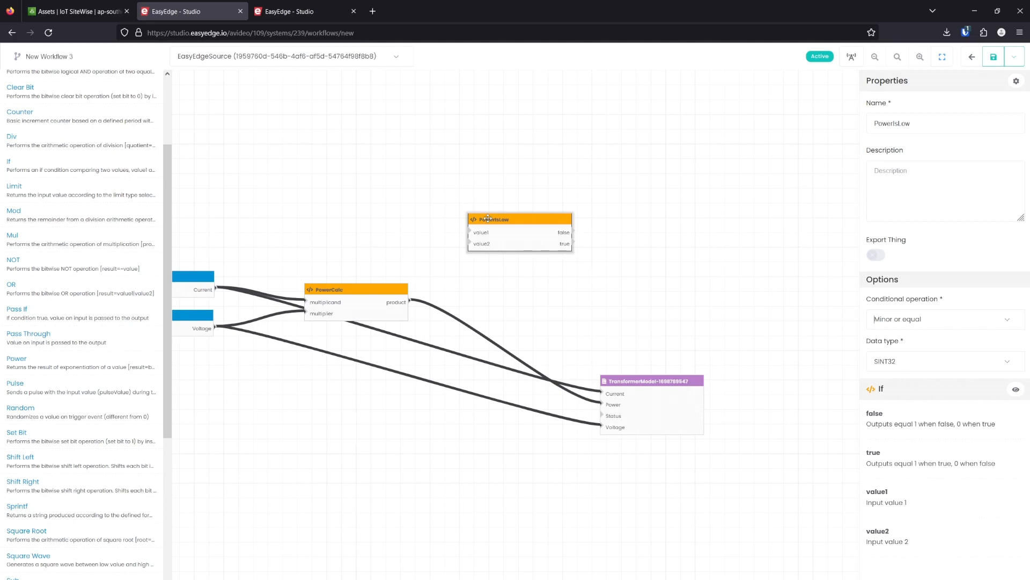
# Connect PowerCalc's product to PowerIsLow's value1 and reposition PowerIsLow slightly above PowerCalc.
pyautogui.moveTo(488, 218); pyautogui.dragTo(490, 235)
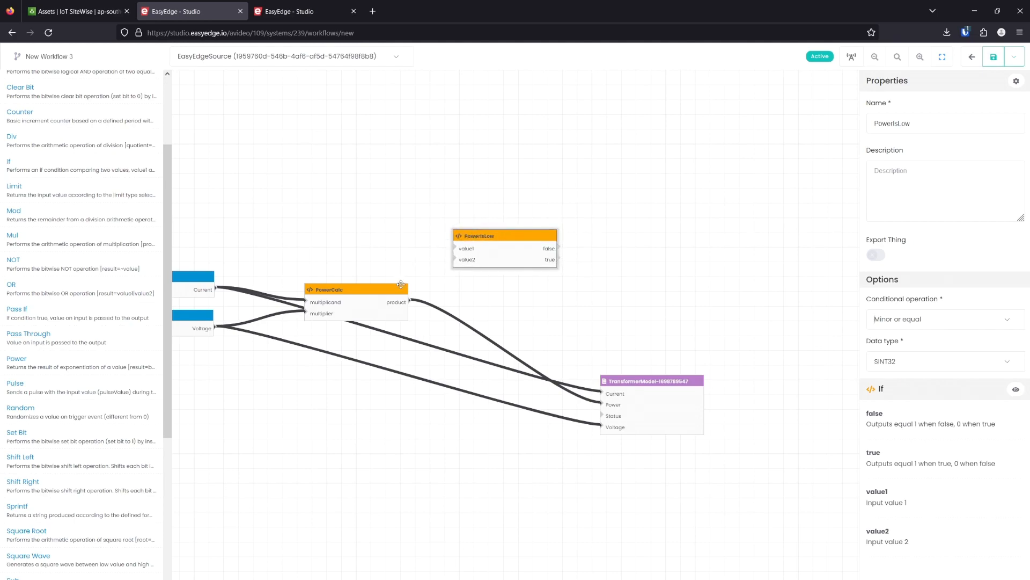
pyautogui.moveTo(411, 302); pyautogui.dragTo(472, 209)
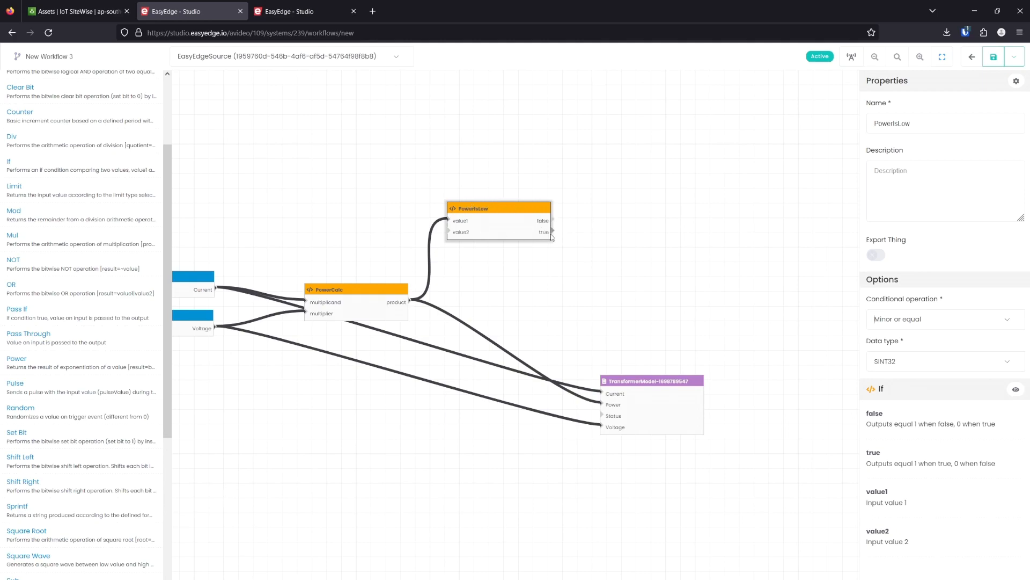
pyautogui.moveTo(492, 212); pyautogui.dragTo(494, 240)
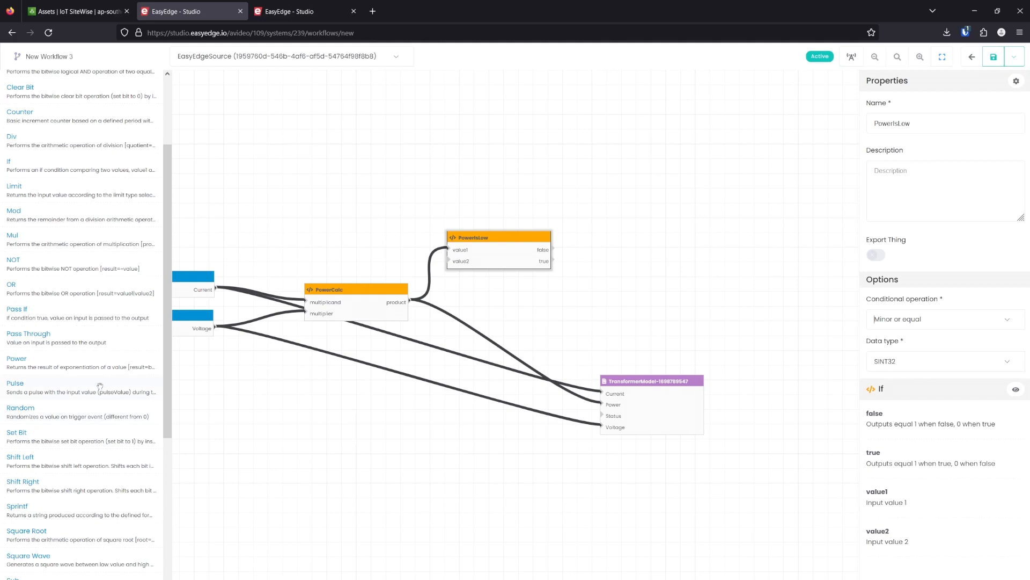
# Add a Sprintf code block above and beyond PowerIsLow and name it PowerLowMessage.
pyautogui.moveTo(550, 183); pyautogui.dragTo(598, 116)
pyautogui.tripleClick(940, 124)
pyautogui.write('Power')
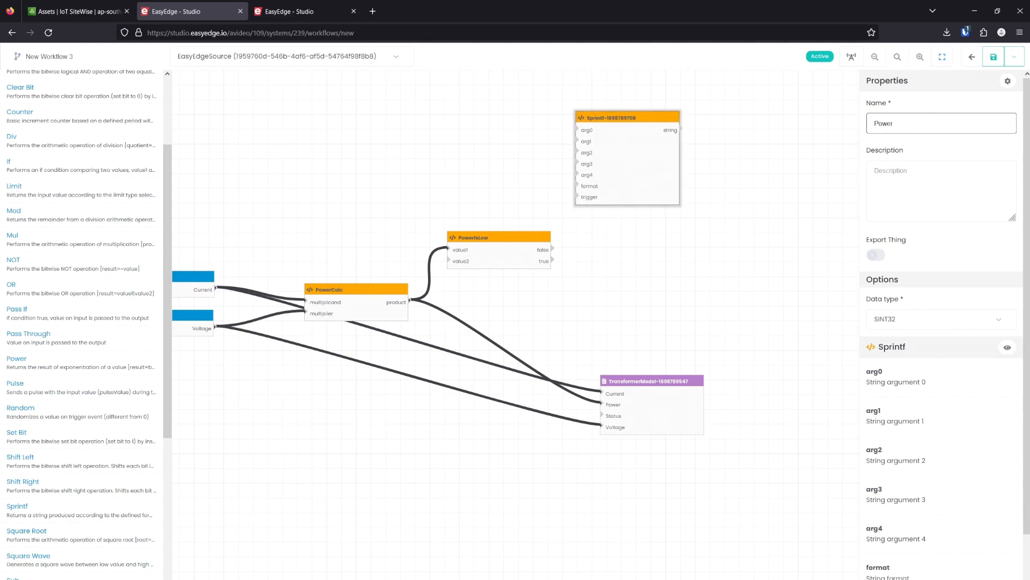
pyautogui.write('LowMessage')
pyautogui.click(930, 139)
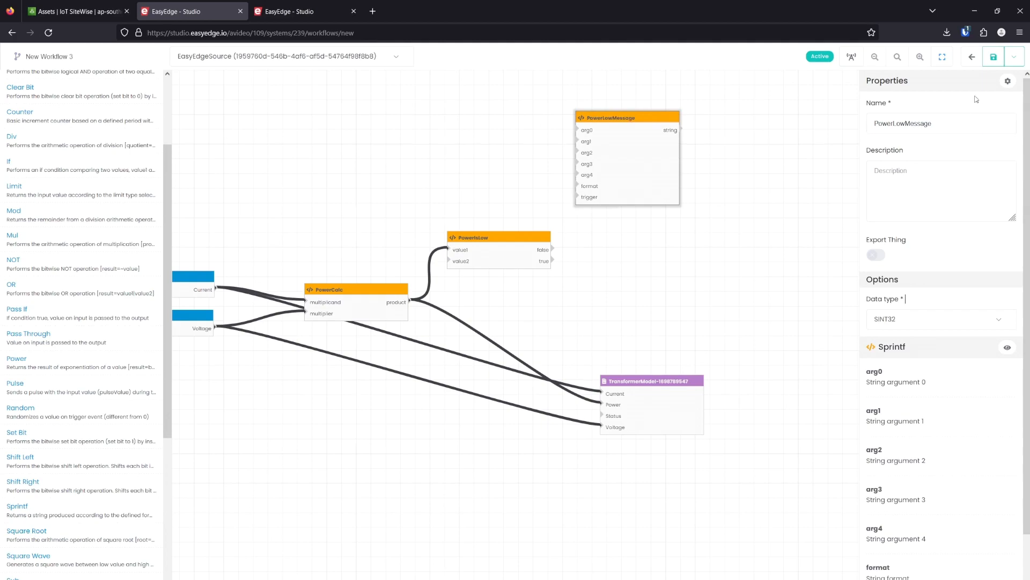
# Save "Power is low! Measured: %d; minimum: 420000." as the initial format value of PowerLowMessage.
pyautogui.click(1008, 81)
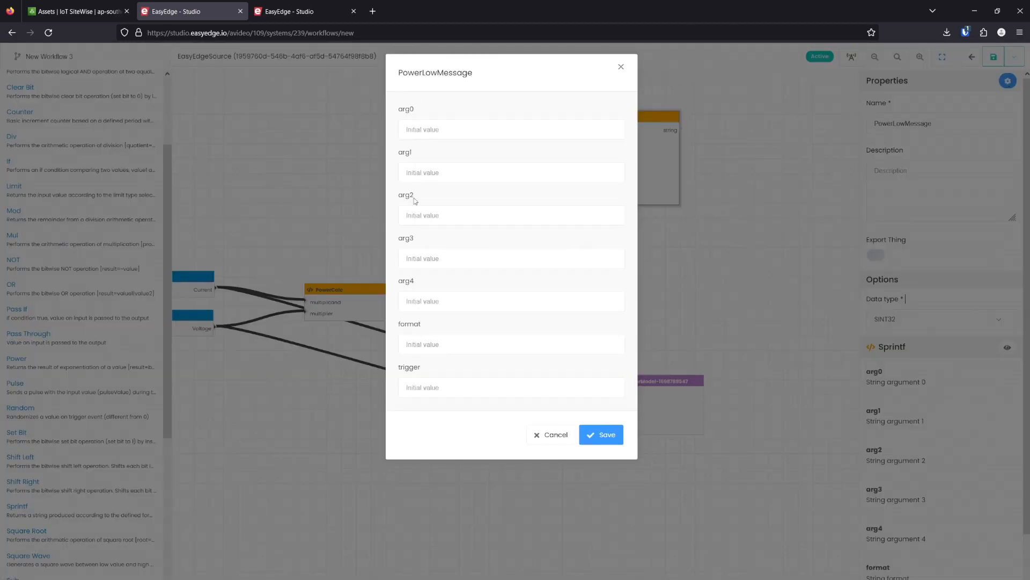
pyautogui.click(424, 347)
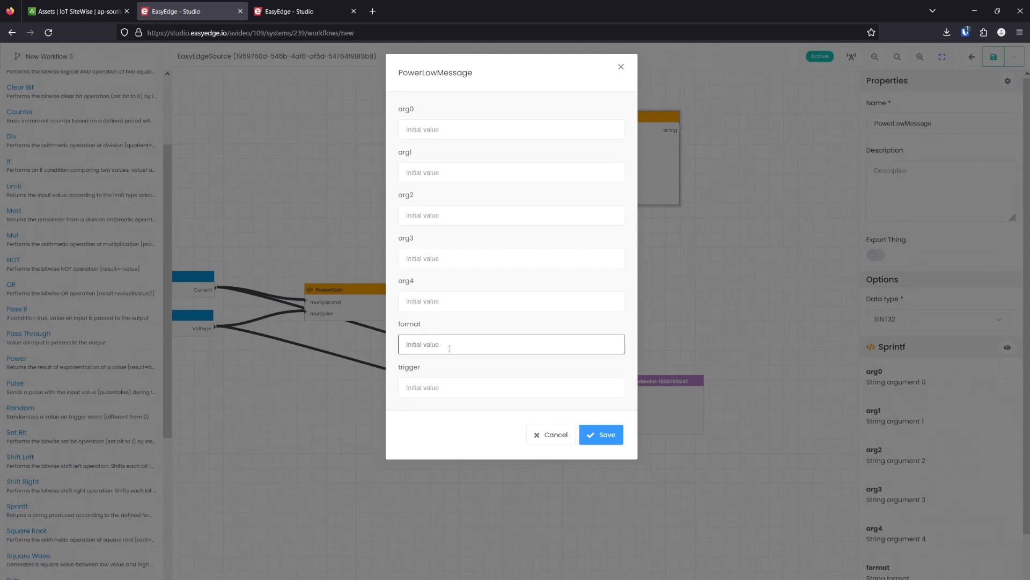
pyautogui.write('Power is low! Measured: %d; minimum: 420000.')
pyautogui.click(605, 440)
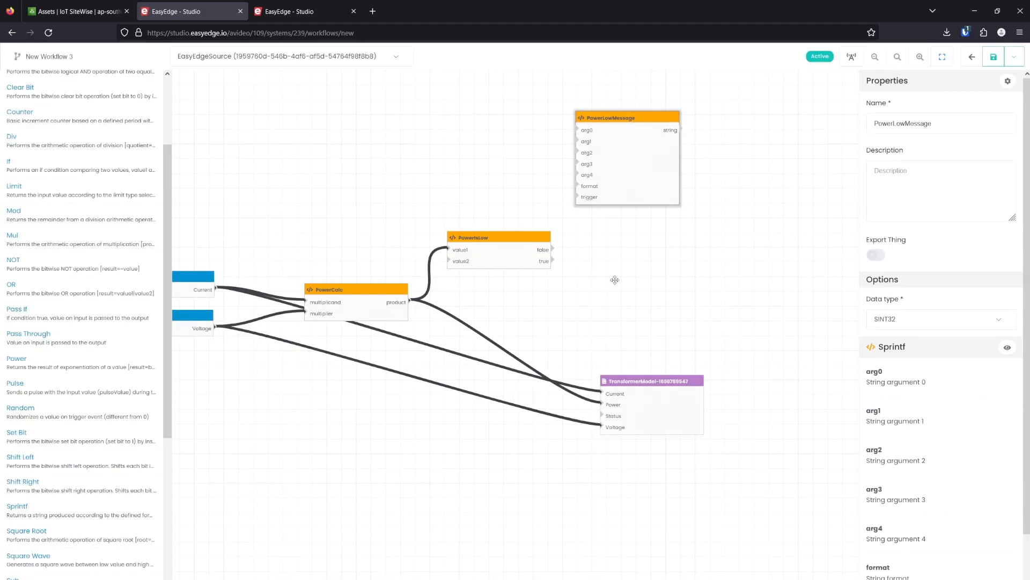
# Move PowerLowMessage slightly farther from PowerIsLow and connect PowerCalc's product to its arg0.
pyautogui.moveTo(607, 116); pyautogui.dragTo(640, 116)
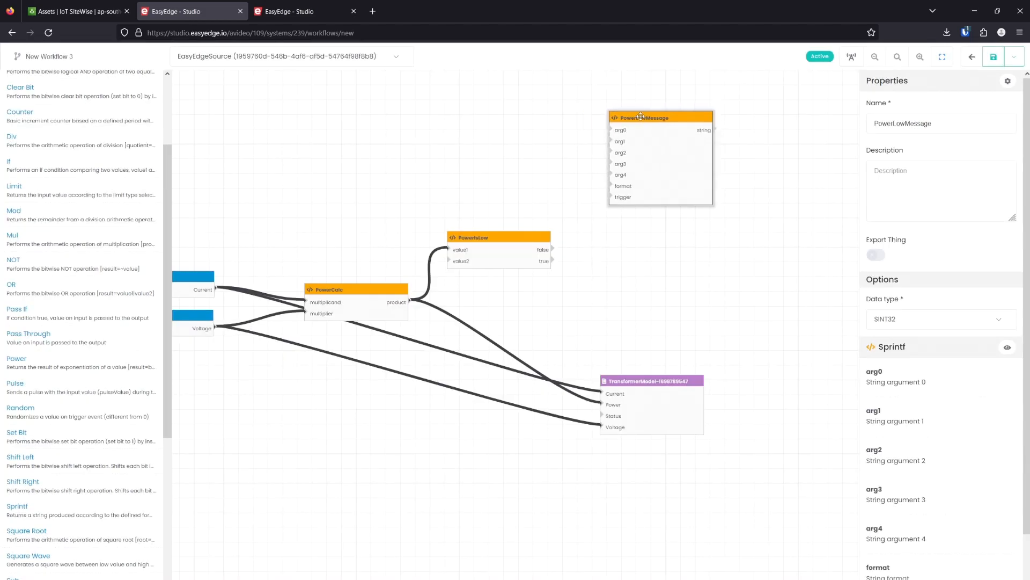
pyautogui.moveTo(412, 304); pyautogui.dragTo(611, 131)
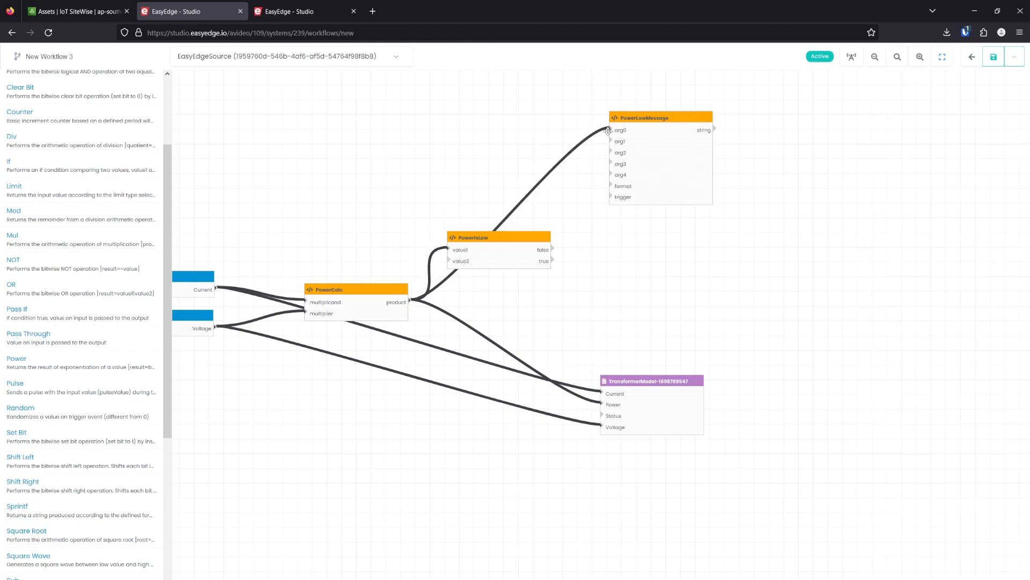
pyautogui.moveTo(534, 180); pyautogui.dragTo(489, 168)
pyautogui.click(525, 187)
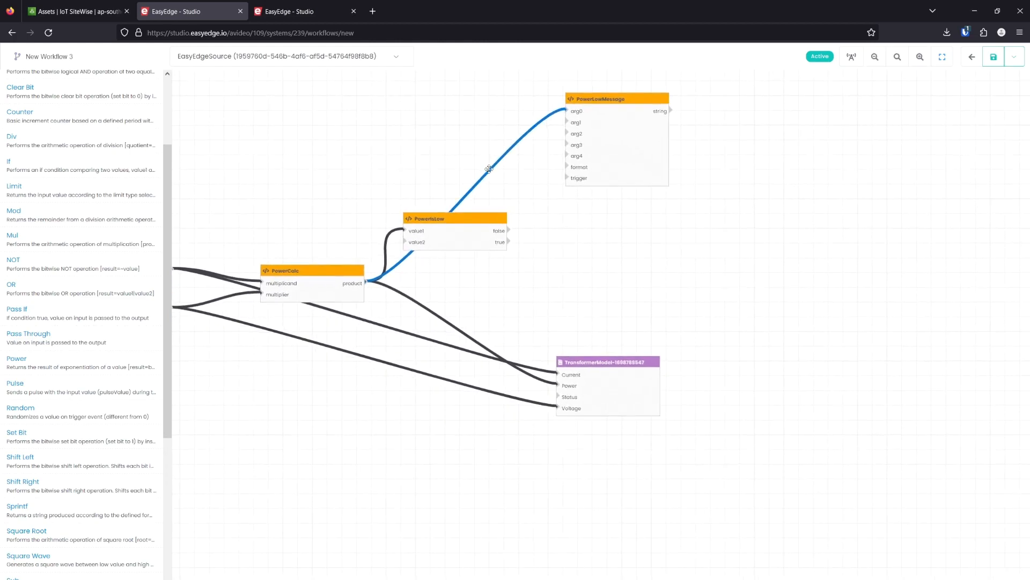
# Space PowerIsLow and PowerLowMessage apart so the links stay clear, and connect PowerIsLow's true output to PowerLowMessage's trigger.
pyautogui.click(451, 228)
pyautogui.moveTo(452, 231); pyautogui.dragTo(486, 261)
pyautogui.click(615, 104)
pyautogui.moveTo(615, 105); pyautogui.dragTo(594, 128)
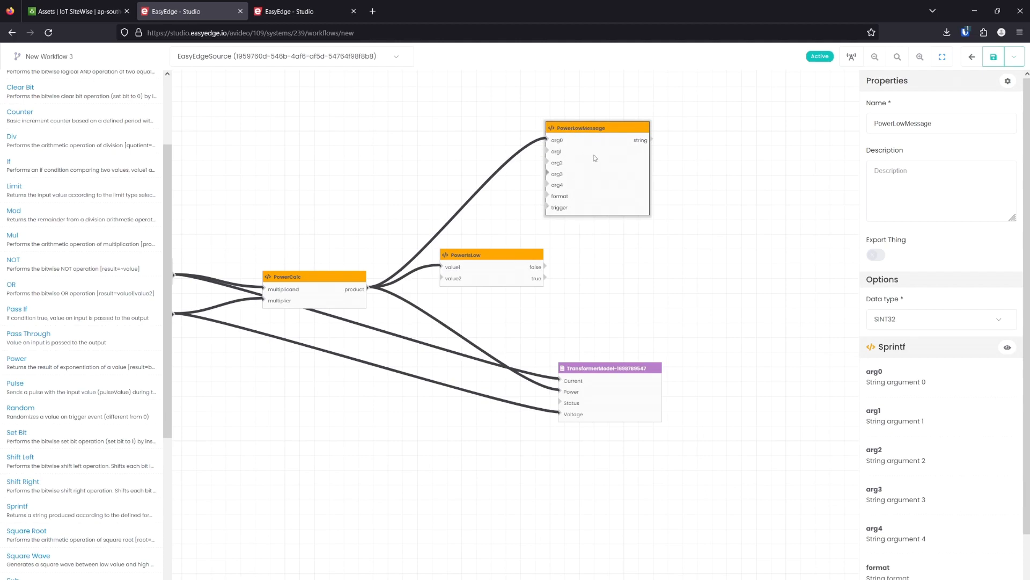
pyautogui.moveTo(591, 126); pyautogui.dragTo(623, 121)
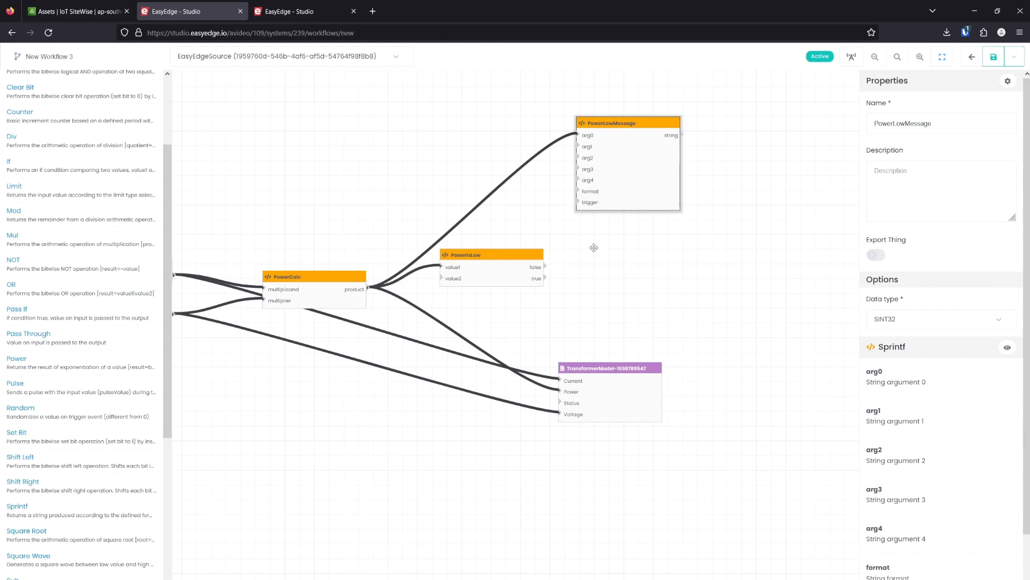
pyautogui.moveTo(492, 258); pyautogui.dragTo(477, 266)
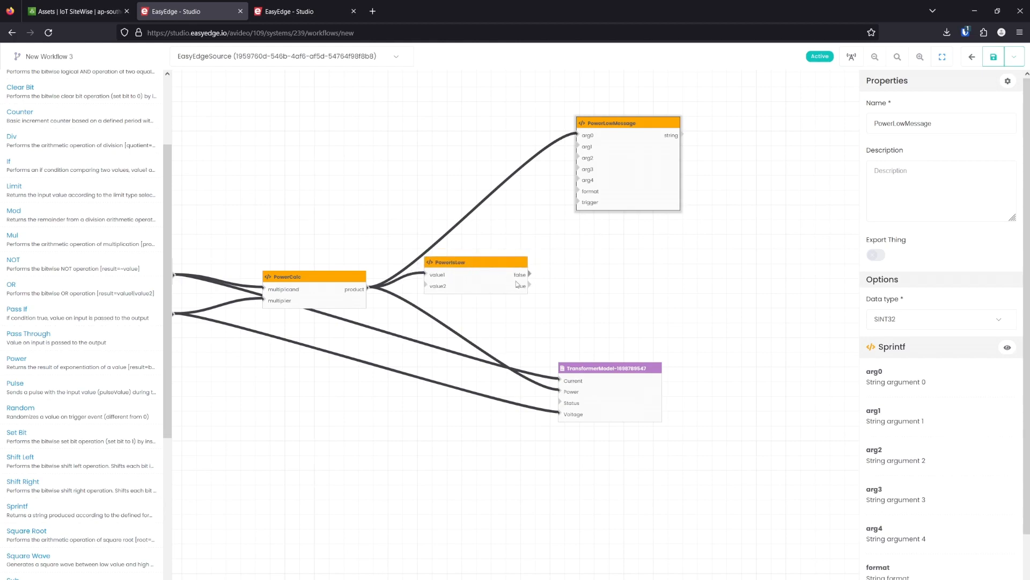
pyautogui.moveTo(529, 285); pyautogui.dragTo(578, 203)
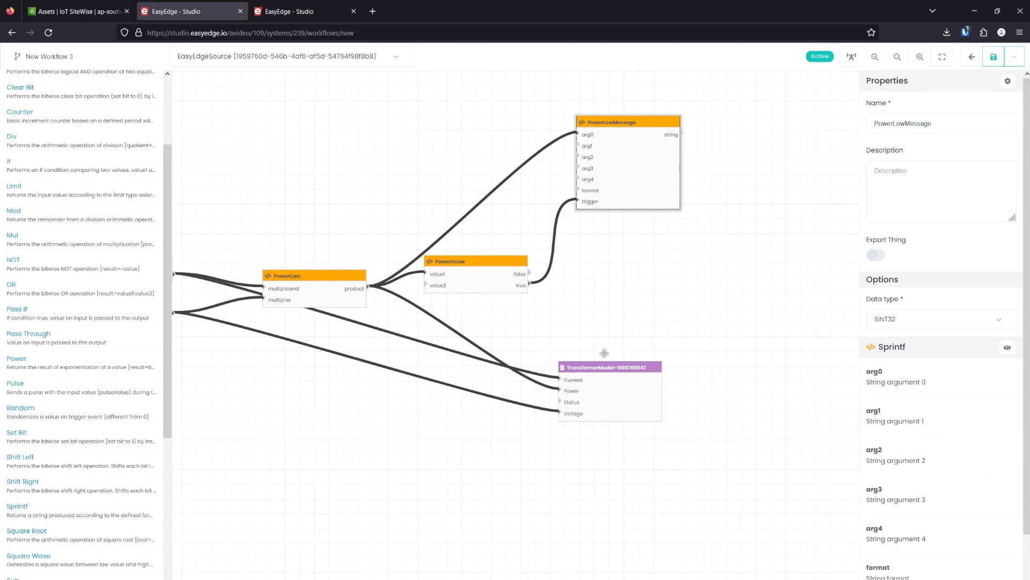
# Move the TransformerModel block well beyond PowerLowMessage to make room for more blocks.
pyautogui.moveTo(584, 370); pyautogui.dragTo(752, 391)
pyautogui.moveTo(720, 271); pyautogui.dragTo(466, 247)
pyautogui.moveTo(518, 363); pyautogui.dragTo(663, 348)
pyautogui.moveTo(635, 255); pyautogui.dragTo(616, 270)
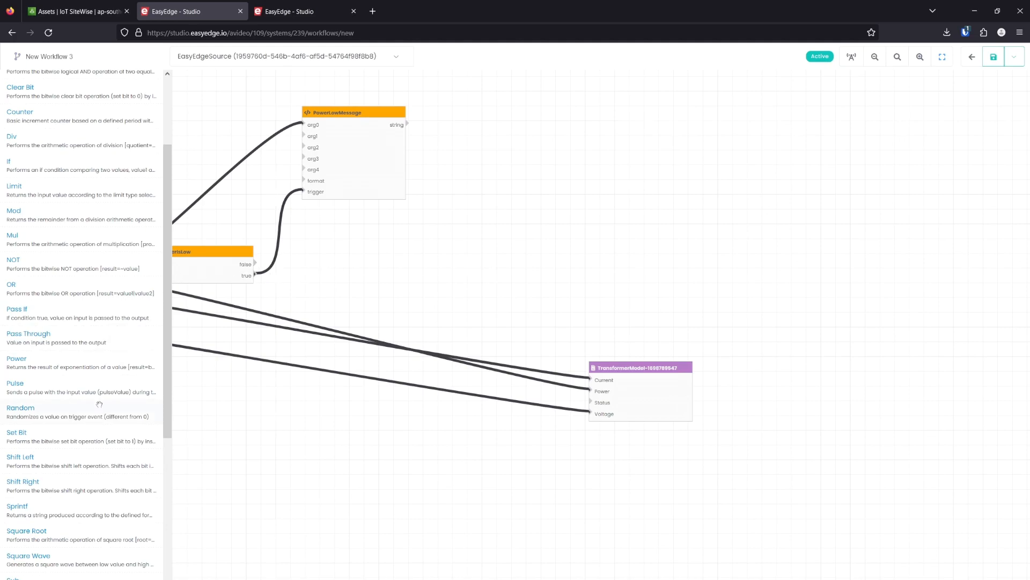
# Place two Switch code blocks, one above the other, between PowerIsLow and the TransformerModel.
pyautogui.scroll(-3, 48, 481)
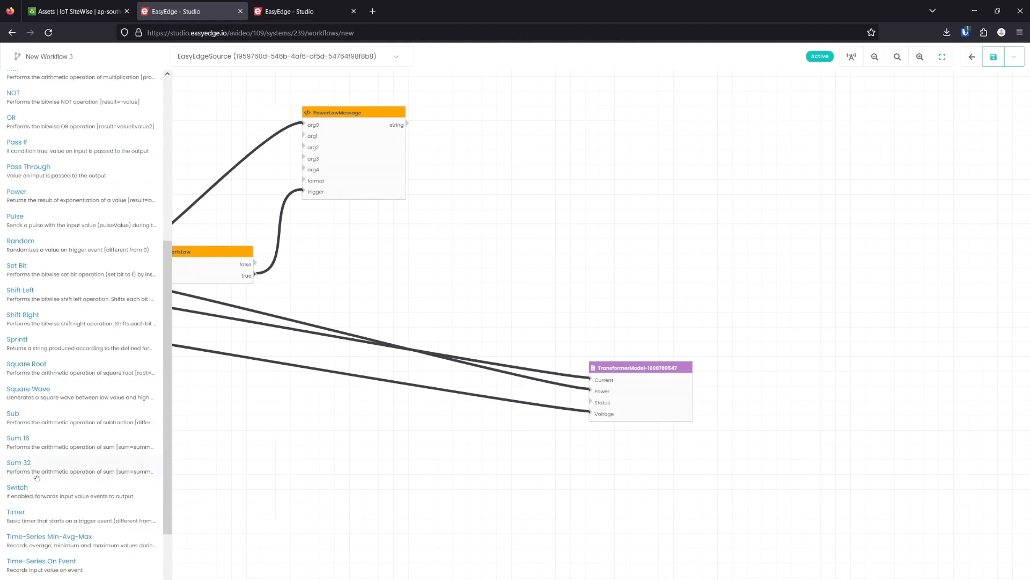
pyautogui.moveTo(27, 494); pyautogui.dragTo(478, 243)
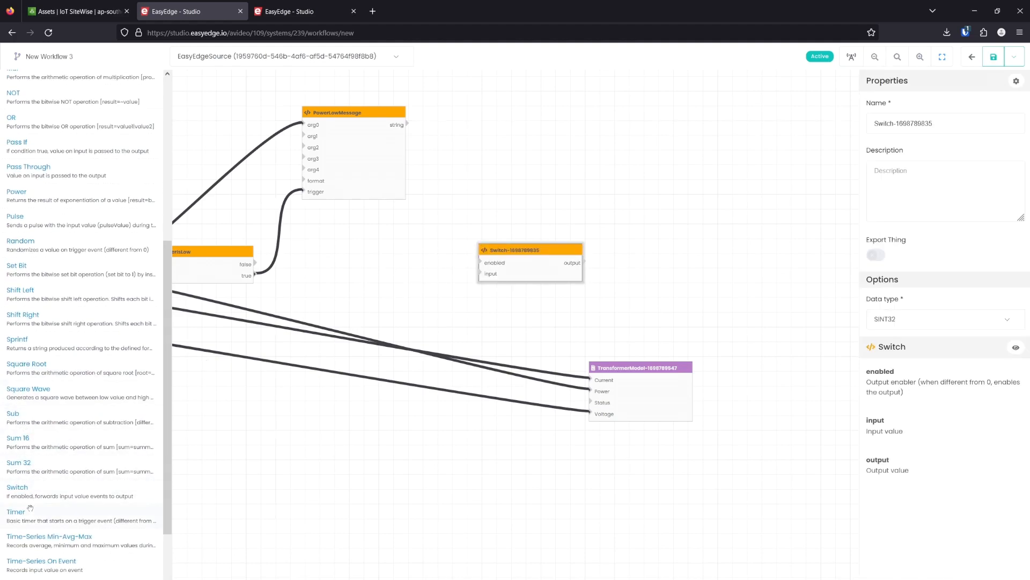
pyautogui.moveTo(31, 495); pyautogui.dragTo(479, 294)
# Rename the upper Switch block as PowerLowSwitch.
pyautogui.click(510, 250)
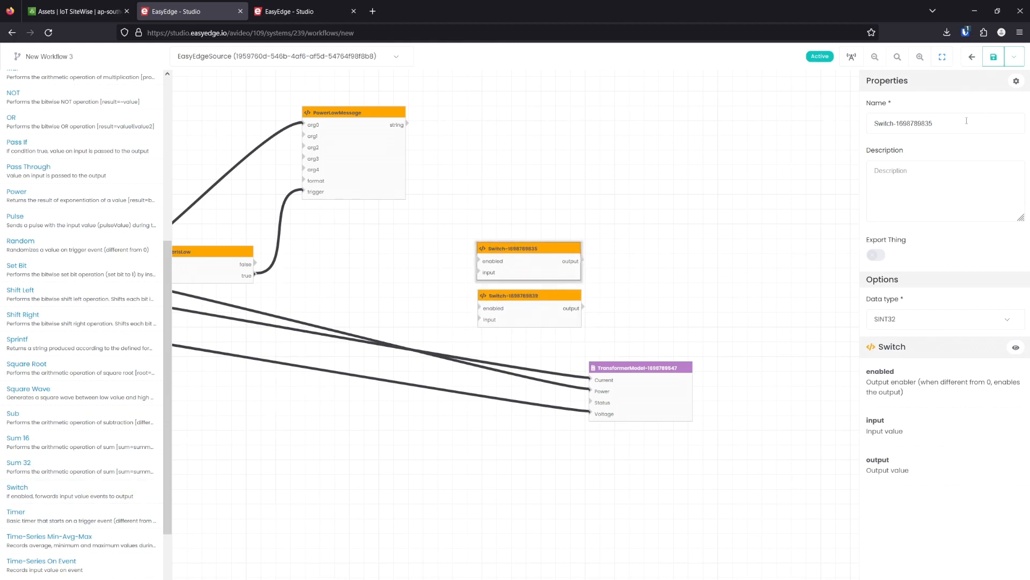
pyautogui.tripleClick(942, 125)
pyautogui.write('PowerLow')
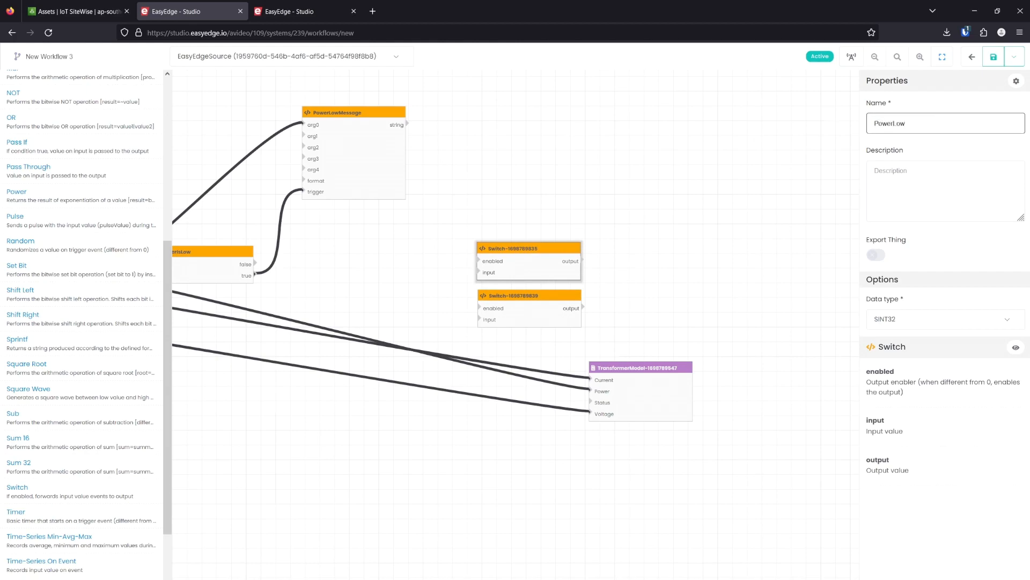
pyautogui.write('Switch')
pyautogui.click(951, 158)
pyautogui.click(557, 177)
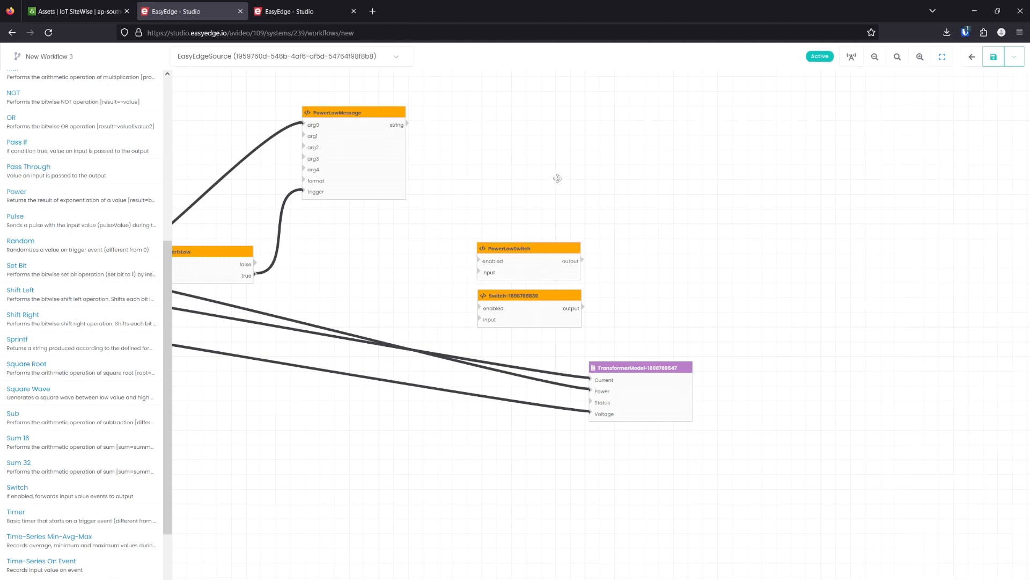
# Connect PowerIsLow's true output to the enabled input of PowerLowSwitch.
pyautogui.click(509, 250)
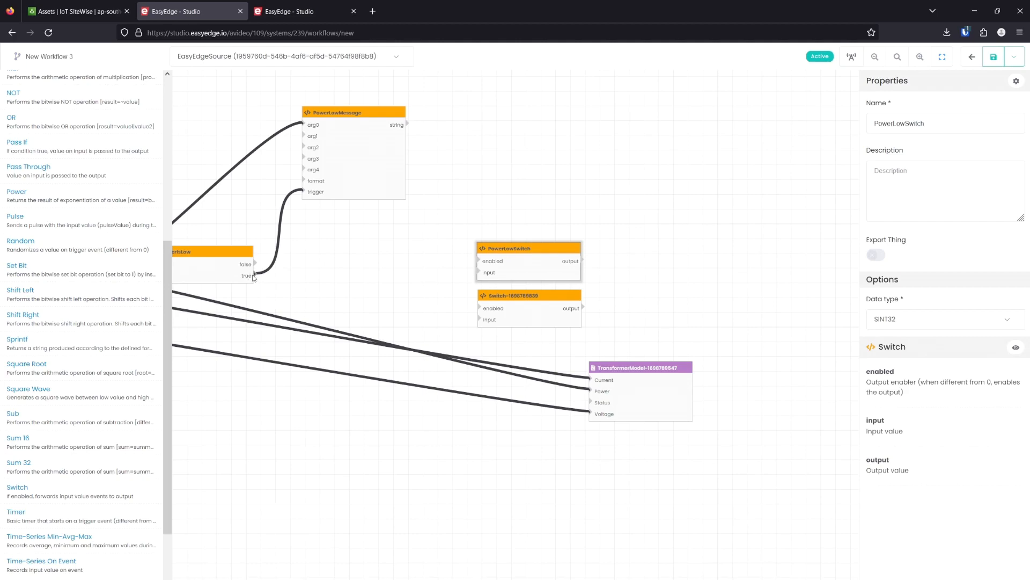
pyautogui.moveTo(255, 275); pyautogui.dragTo(479, 261)
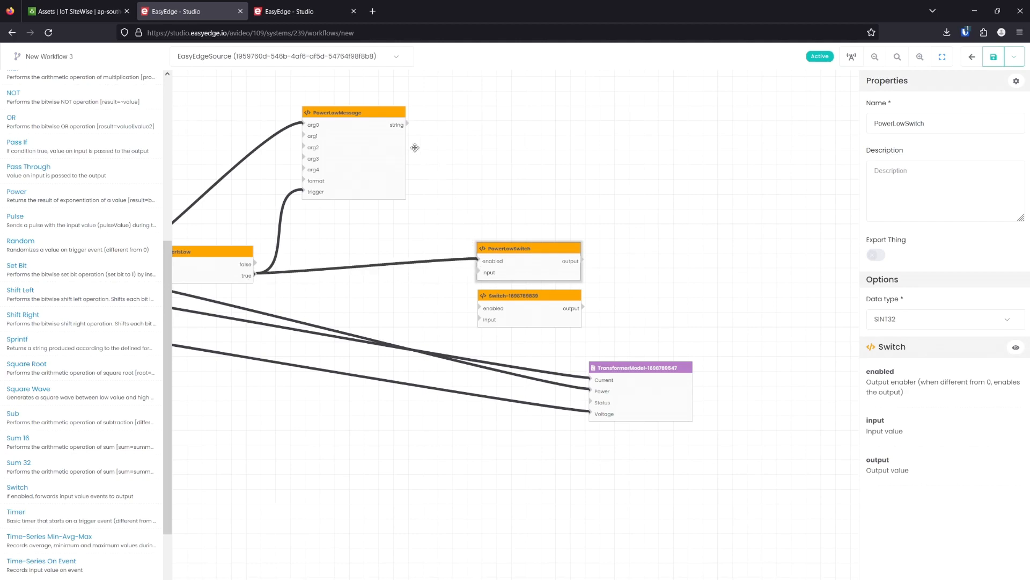
# Connect PowerLowMessage's string output to PowerLowSwitch's input, and PowerLowSwitch's output to the Status input of TransformerModel.
pyautogui.moveTo(408, 125); pyautogui.dragTo(479, 273)
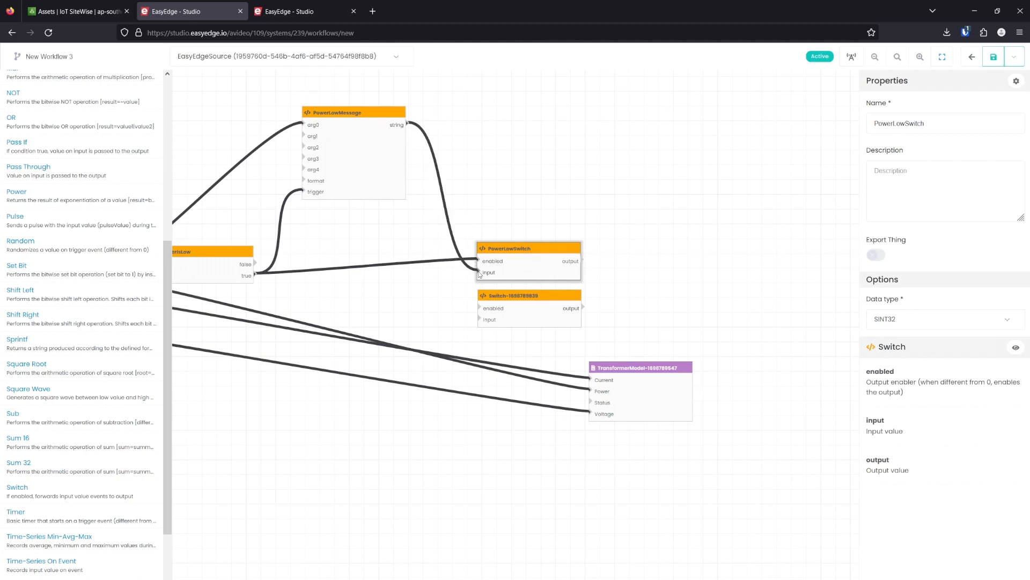
pyautogui.moveTo(634, 368); pyautogui.dragTo(712, 366)
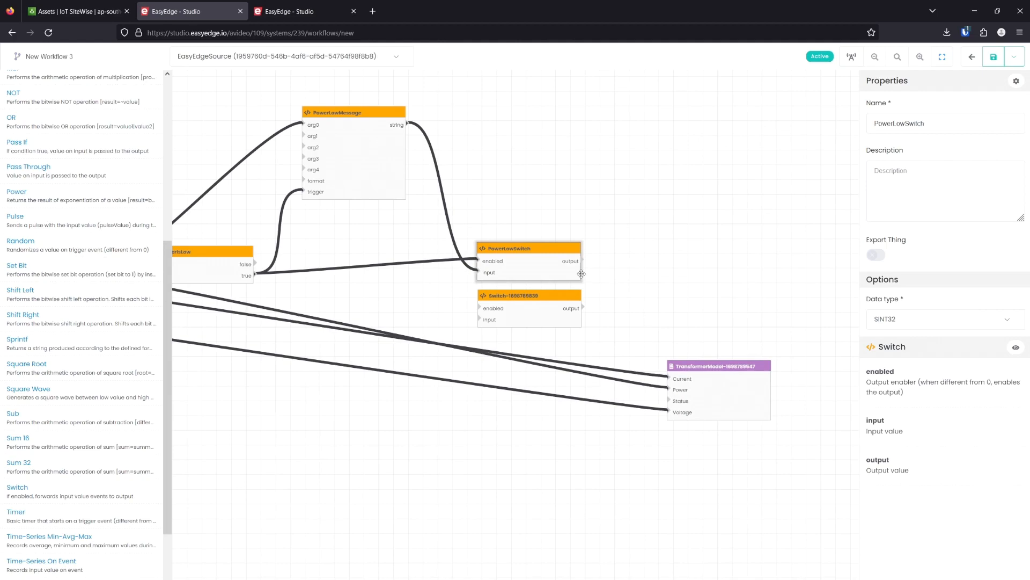
pyautogui.moveTo(585, 262); pyautogui.dragTo(670, 403)
# Rename the lower Switch block as PowerNormalSwitch and connect PowerIsLow's false output to its enabled input.
pyautogui.moveTo(392, 294); pyautogui.dragTo(423, 234)
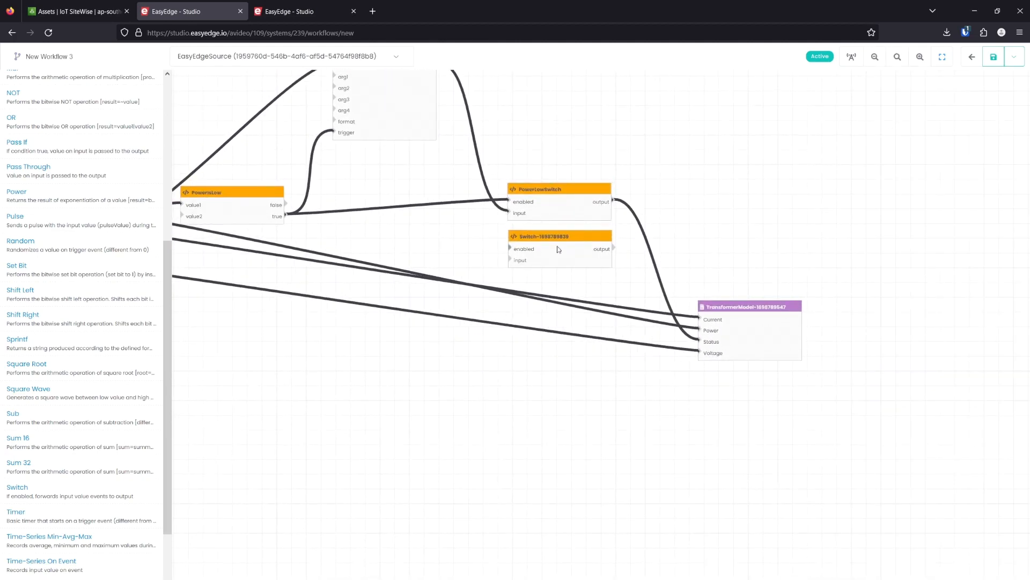
pyautogui.click(563, 237)
pyautogui.moveTo(935, 123); pyautogui.dragTo(829, 124)
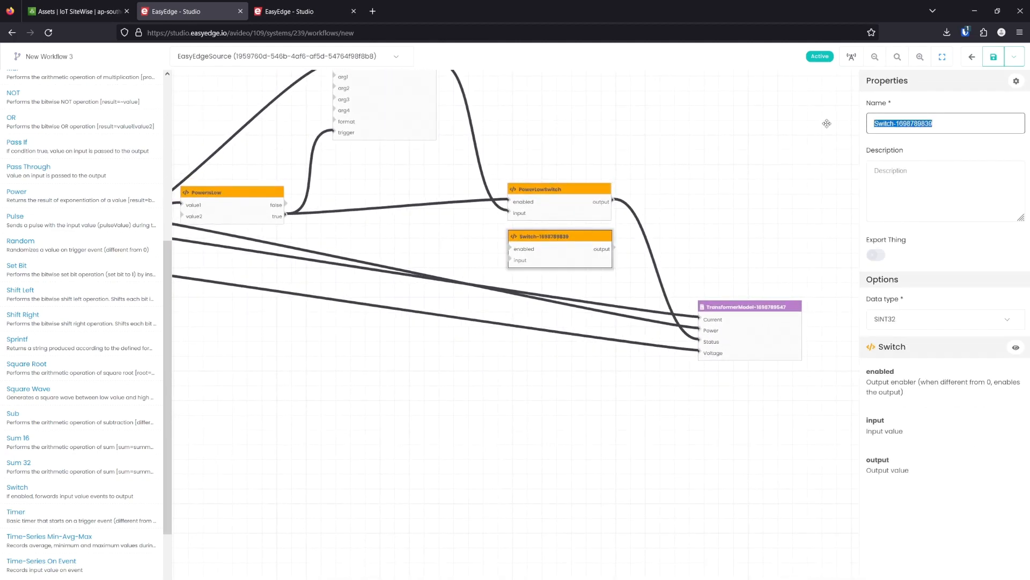
pyautogui.write('PowerNormalSwitch')
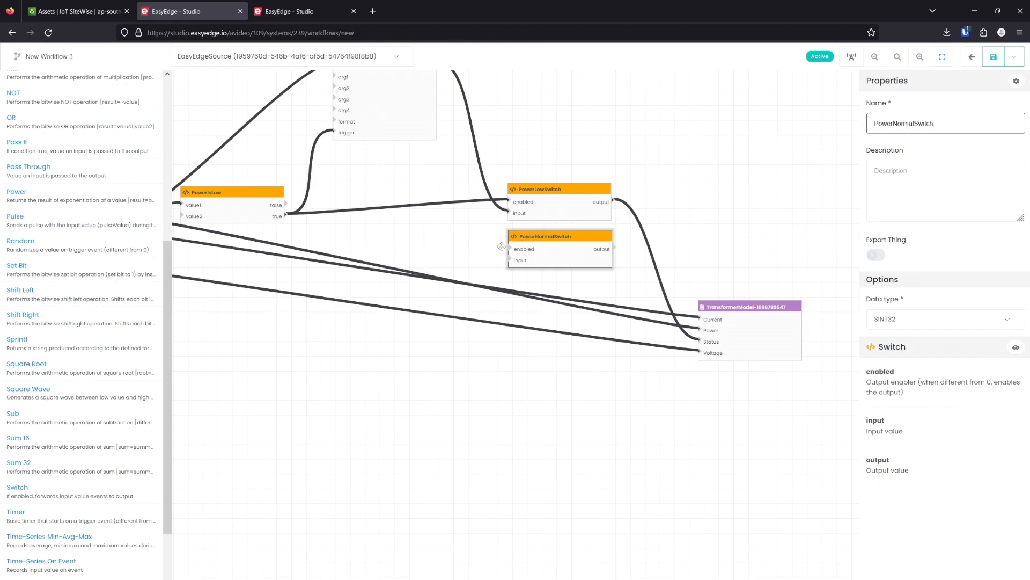
pyautogui.click(484, 246)
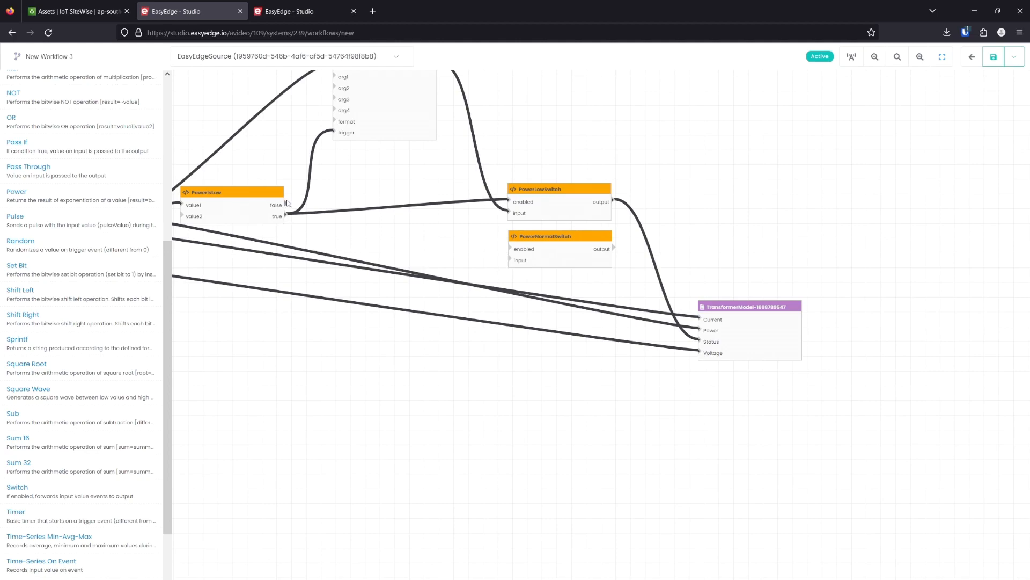
pyautogui.moveTo(286, 205); pyautogui.dragTo(509, 249)
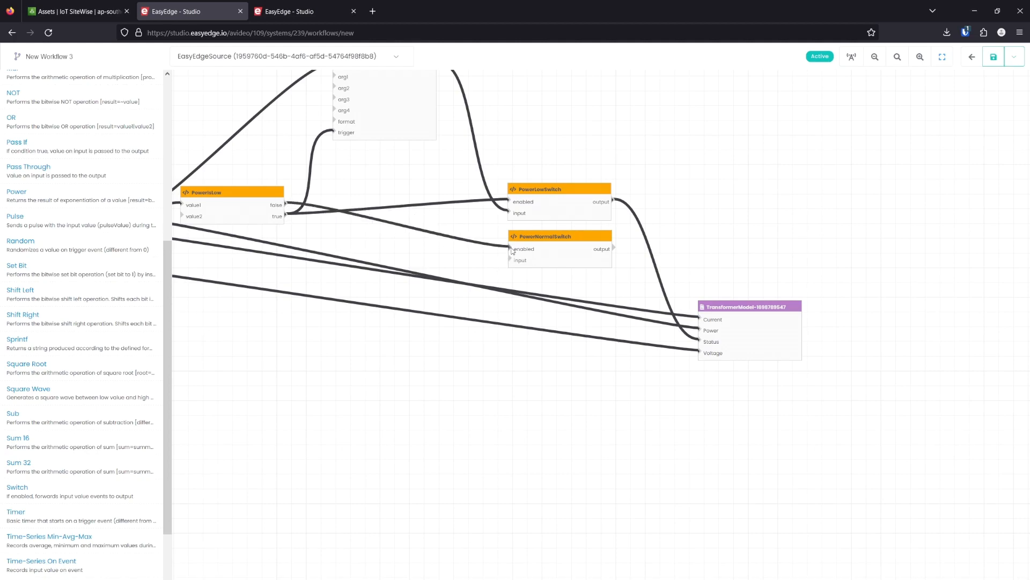
# Set the data type of both PowerLowSwitch and PowerNormalSwitch to STRING.
pyautogui.click(551, 237)
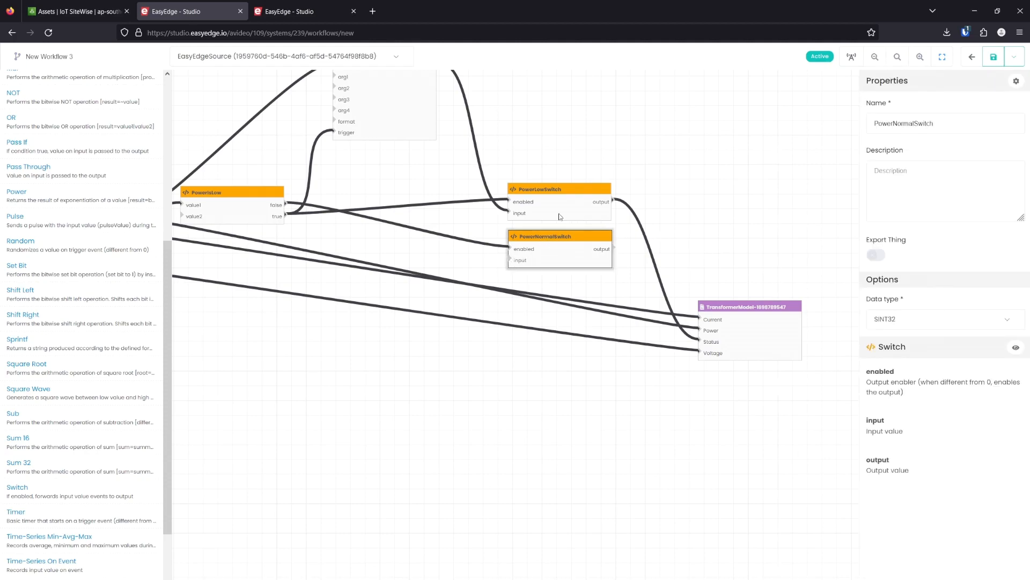
pyautogui.click(537, 190)
pyautogui.click(954, 318)
pyautogui.scroll(-1, 925, 441)
pyautogui.click(905, 443)
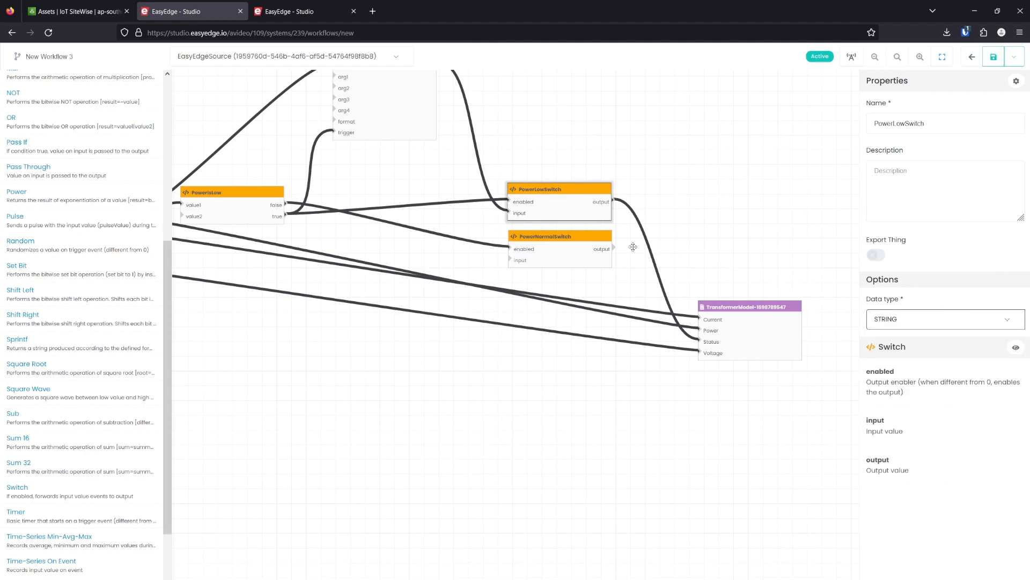
pyautogui.click(546, 239)
pyautogui.click(896, 321)
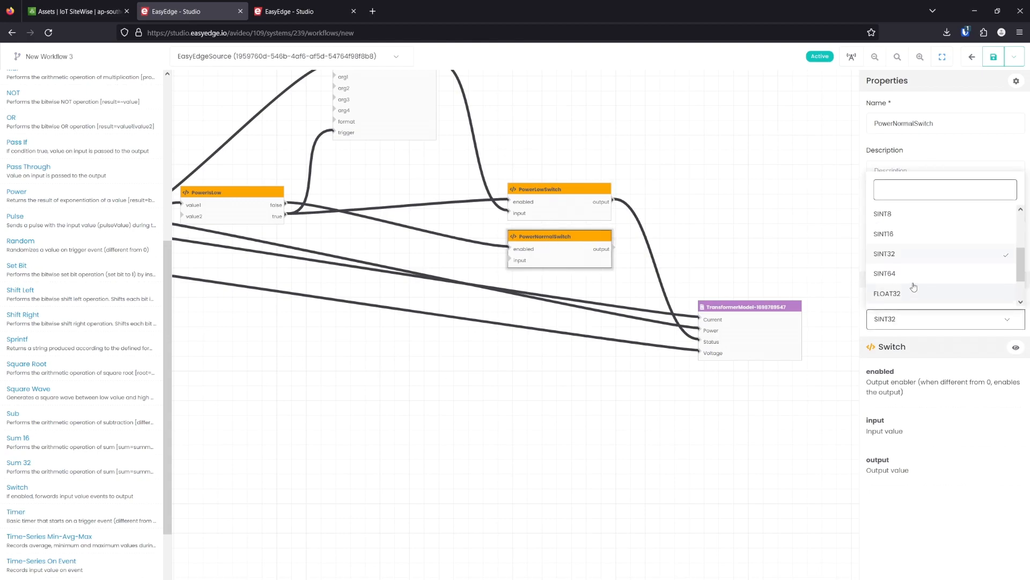
pyautogui.scroll(-2, 914, 289)
pyautogui.click(884, 296)
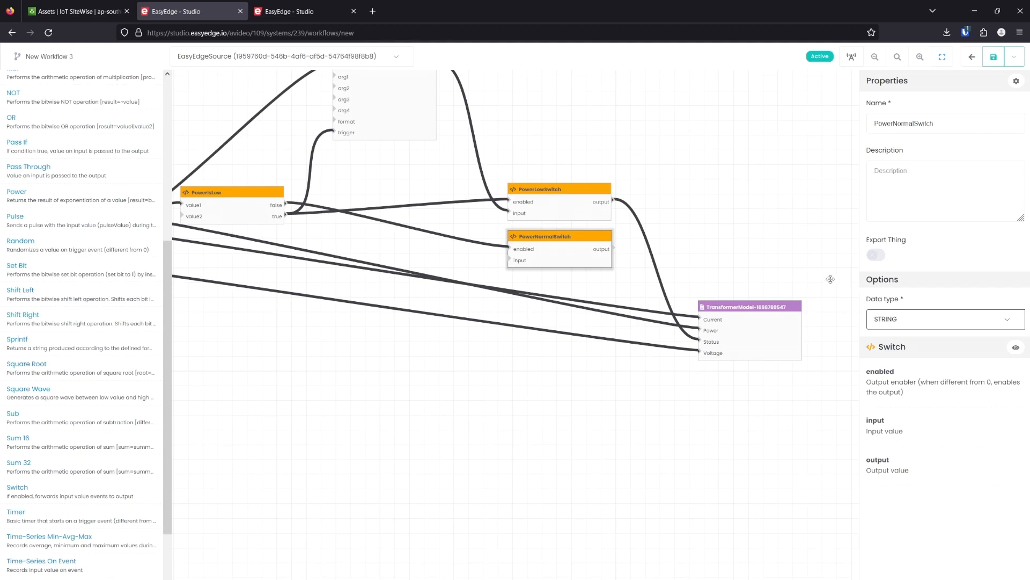
# Set PowerNormalSwitch's initial input value to "No errors." and connect its output to TransformerModel's Status input.
pyautogui.click(1012, 83)
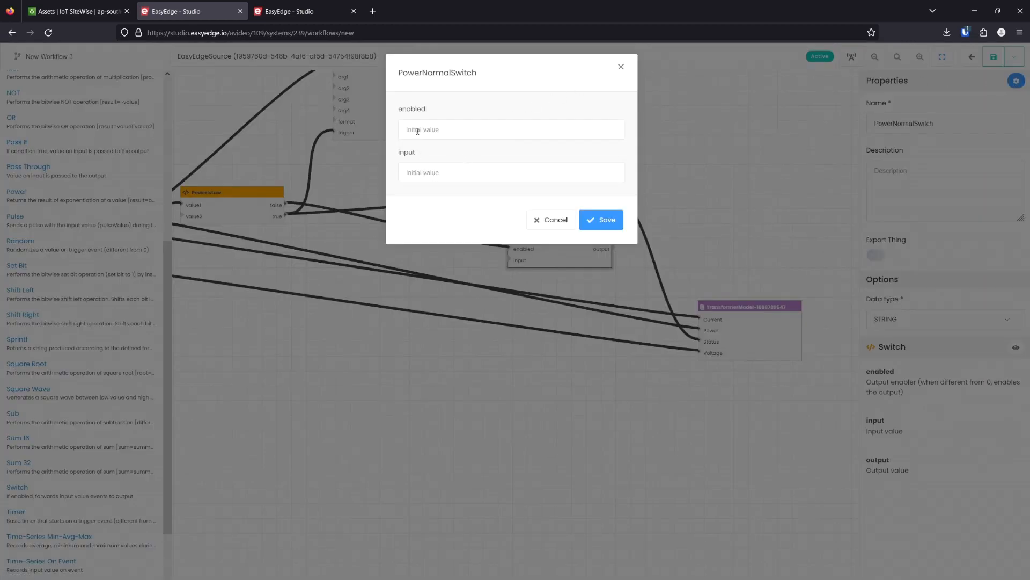
pyautogui.click(421, 171)
pyautogui.write('No errors.')
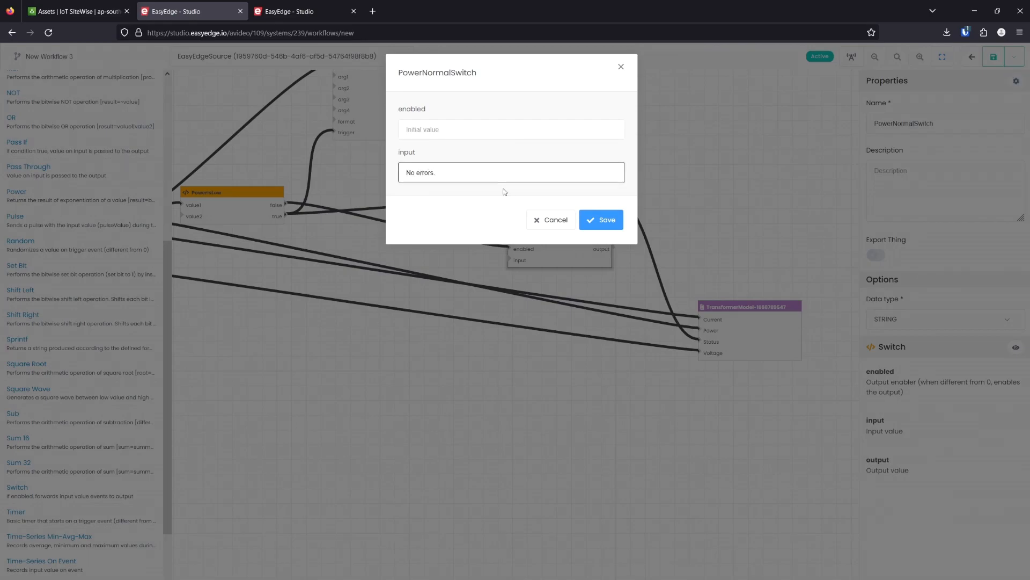
pyautogui.click(615, 220)
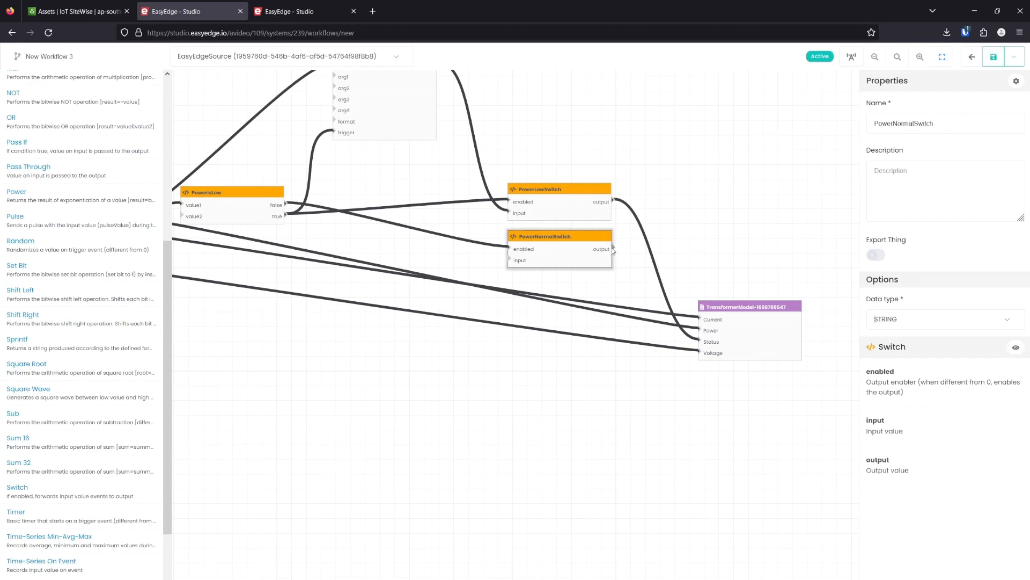
pyautogui.moveTo(615, 249); pyautogui.dragTo(701, 343)
# Review the complete workflow from the ModbusSource and S7Source blocks through PowerCalc and PowerIsLow to TransformerModel.
pyautogui.moveTo(372, 352); pyautogui.dragTo(674, 436)
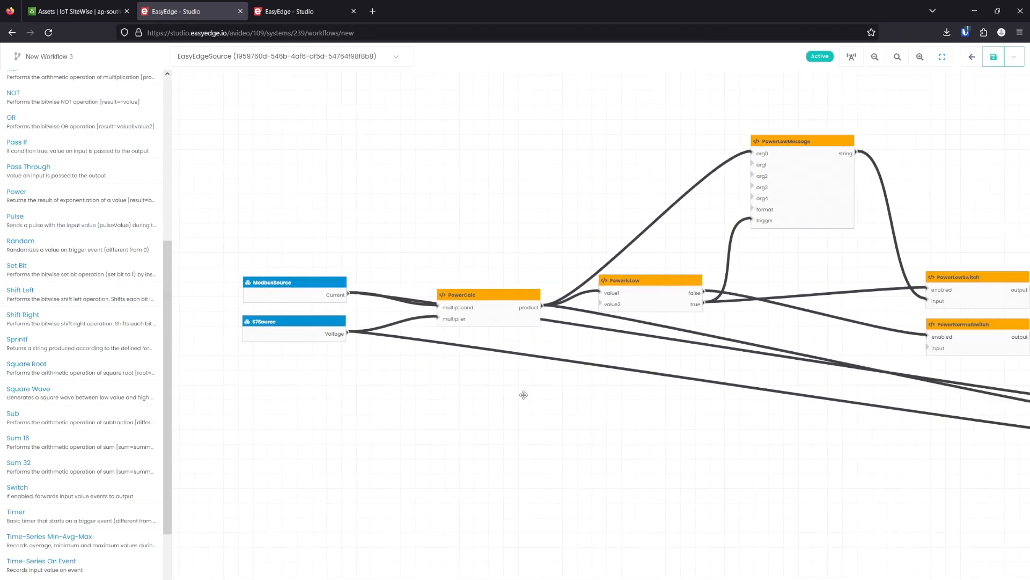
pyautogui.scroll(-2, 480, 393)
pyautogui.moveTo(476, 404); pyautogui.dragTo(417, 322)
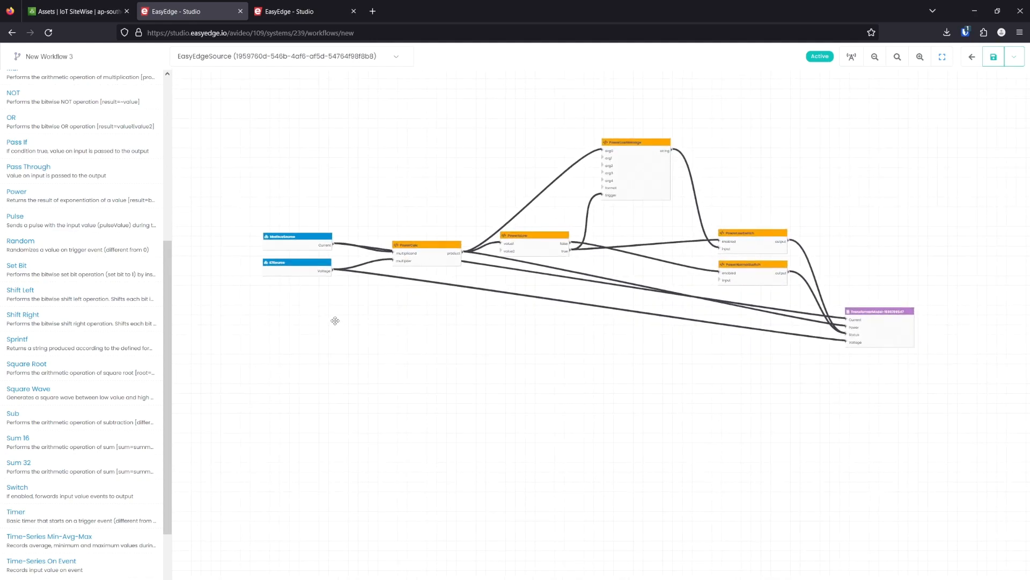
pyautogui.click(304, 263)
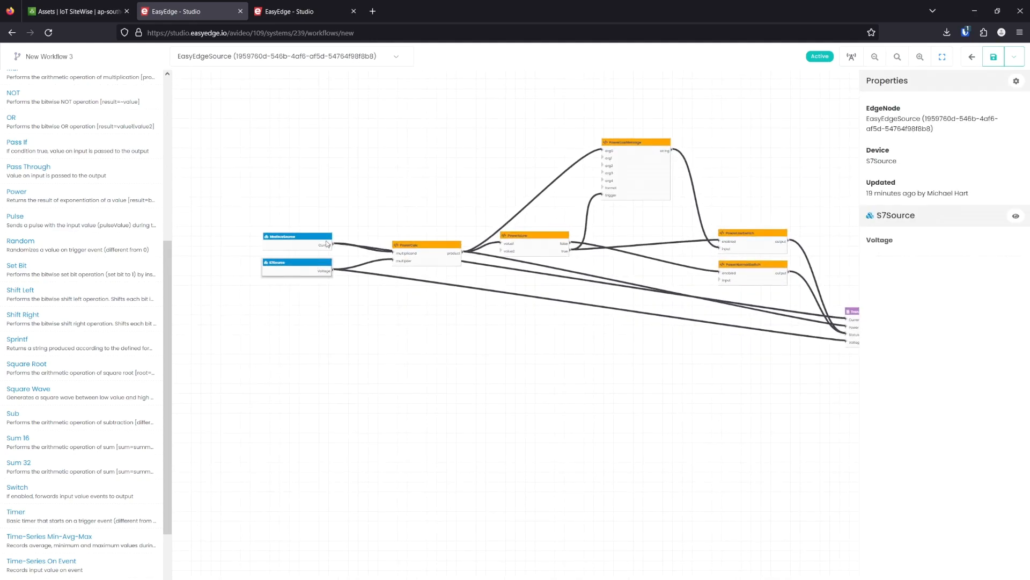
pyautogui.moveTo(773, 347); pyautogui.dragTo(639, 352)
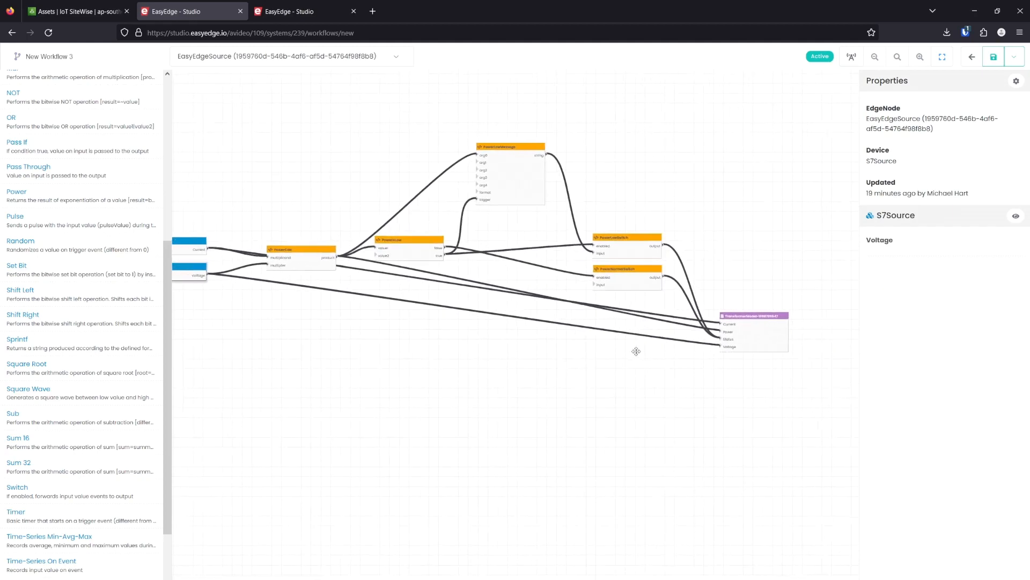
pyautogui.moveTo(497, 378); pyautogui.dragTo(699, 393)
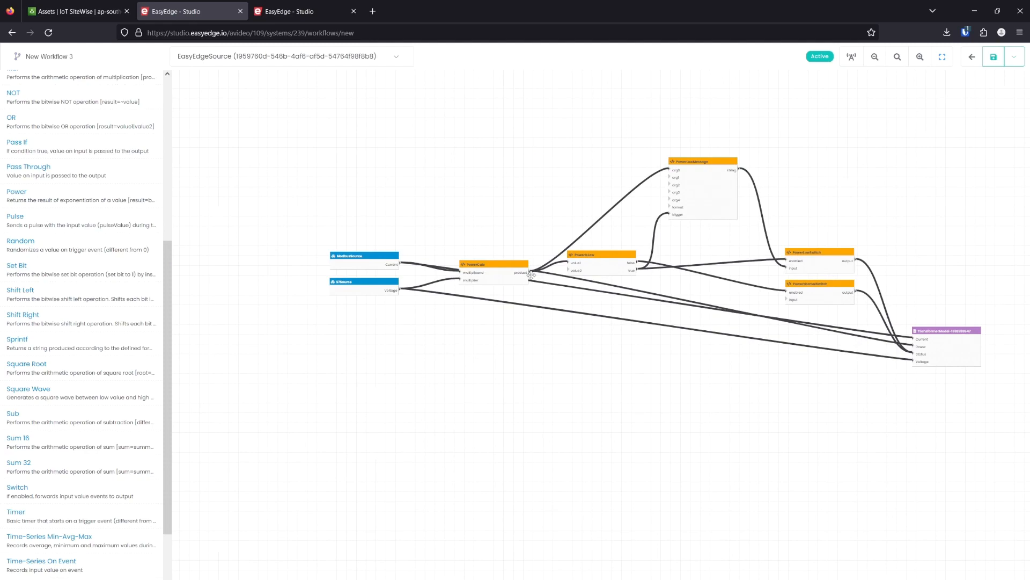
pyautogui.moveTo(706, 375); pyautogui.dragTo(627, 368)
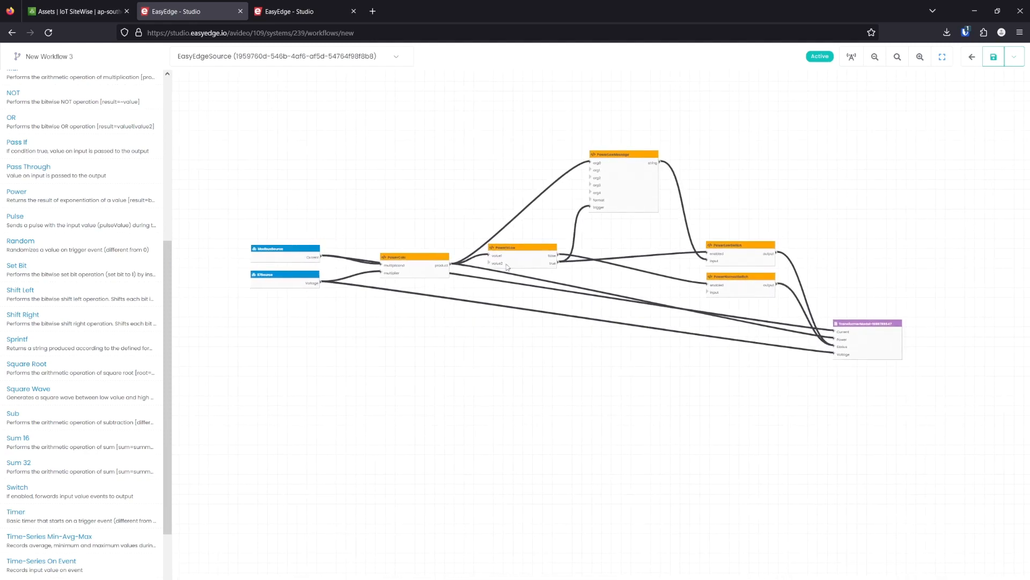
pyautogui.moveTo(743, 422); pyautogui.dragTo(614, 435)
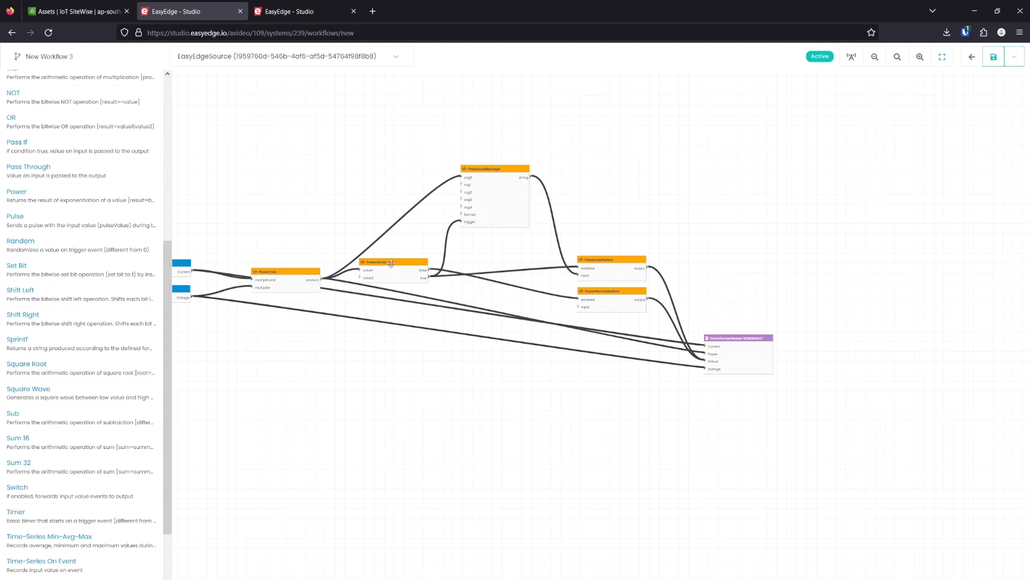
# Check the initial values of PowerNormalSwitch and the application assigned to TransformerModel.
pyautogui.click(614, 292)
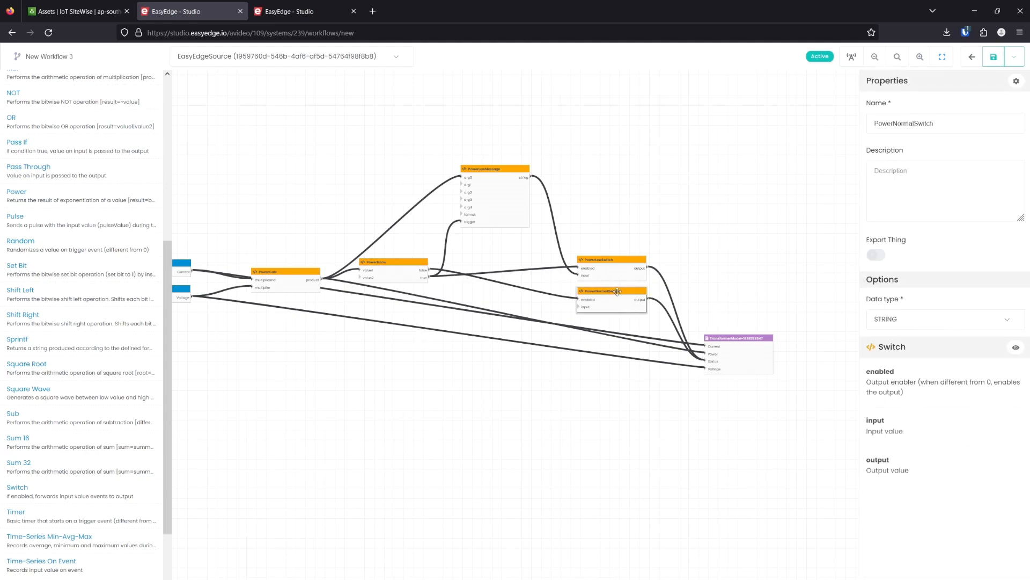
pyautogui.click(1016, 81)
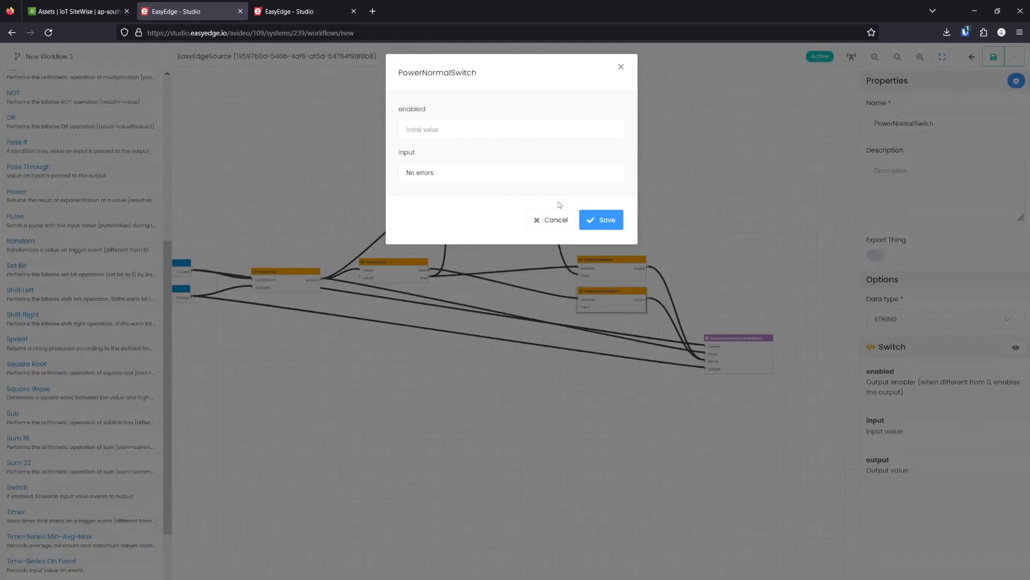
pyautogui.click(601, 219)
pyautogui.moveTo(775, 232); pyautogui.dragTo(583, 116)
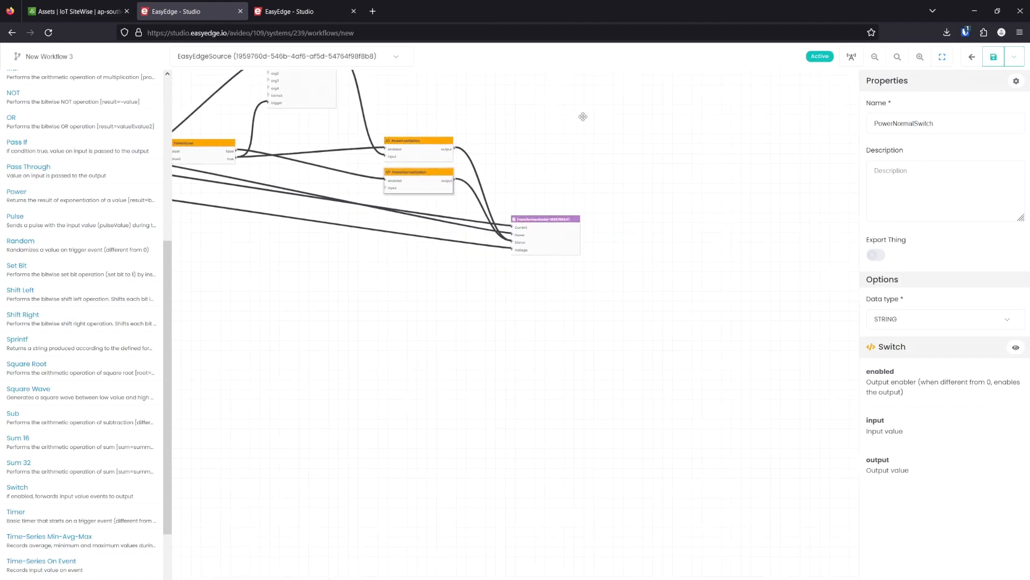
pyautogui.click(522, 220)
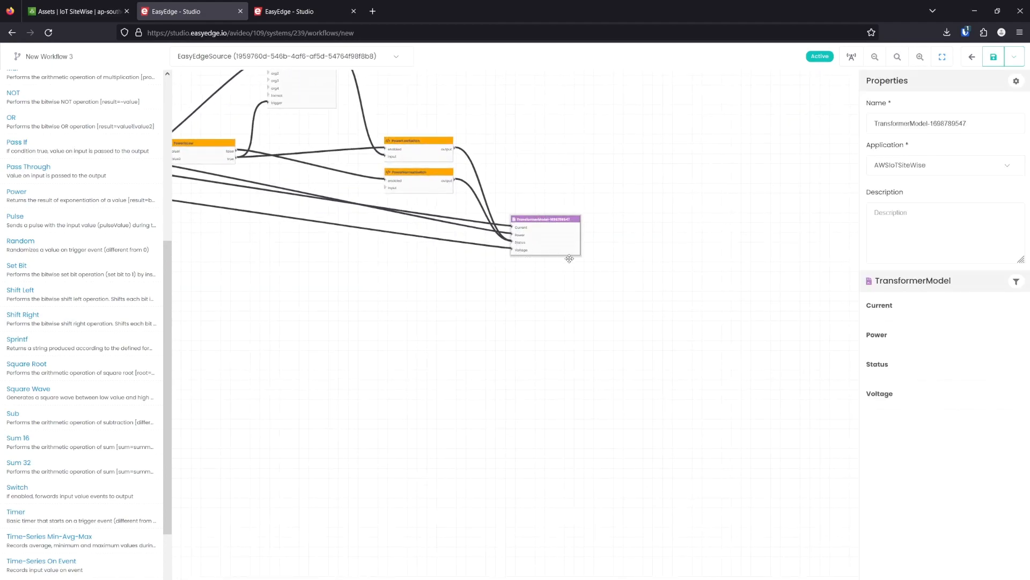
pyautogui.moveTo(604, 154); pyautogui.dragTo(784, 235)
# Save and deploy the workflow, and dismiss the deployment window once it has finished.
pyautogui.click(1013, 57)
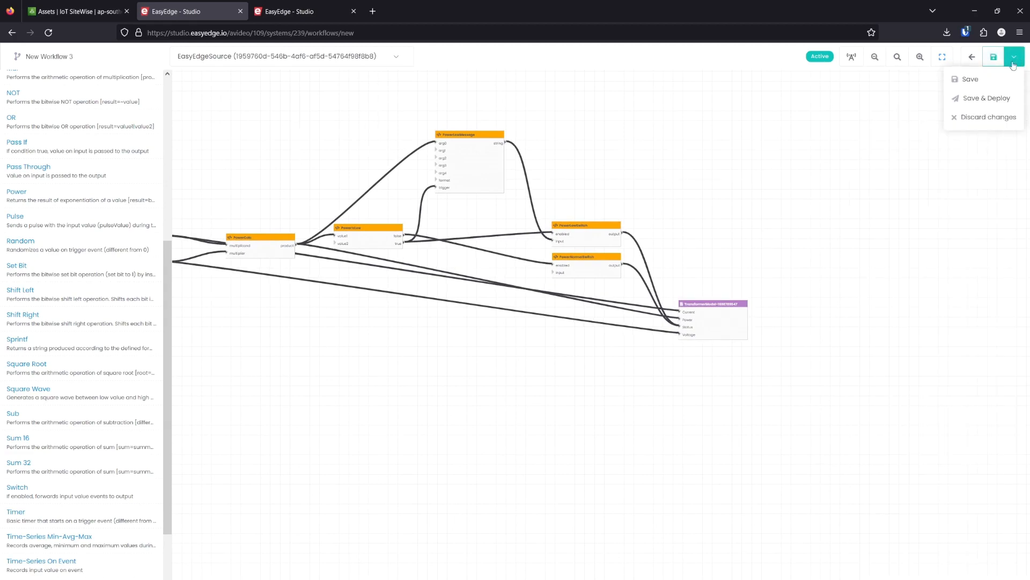
pyautogui.click(991, 99)
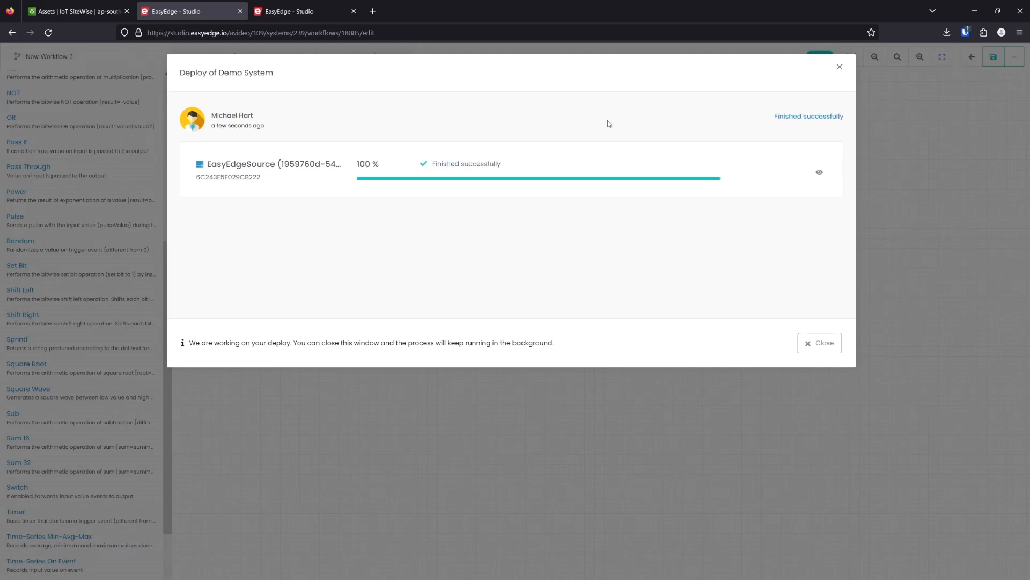
pyautogui.click(819, 346)
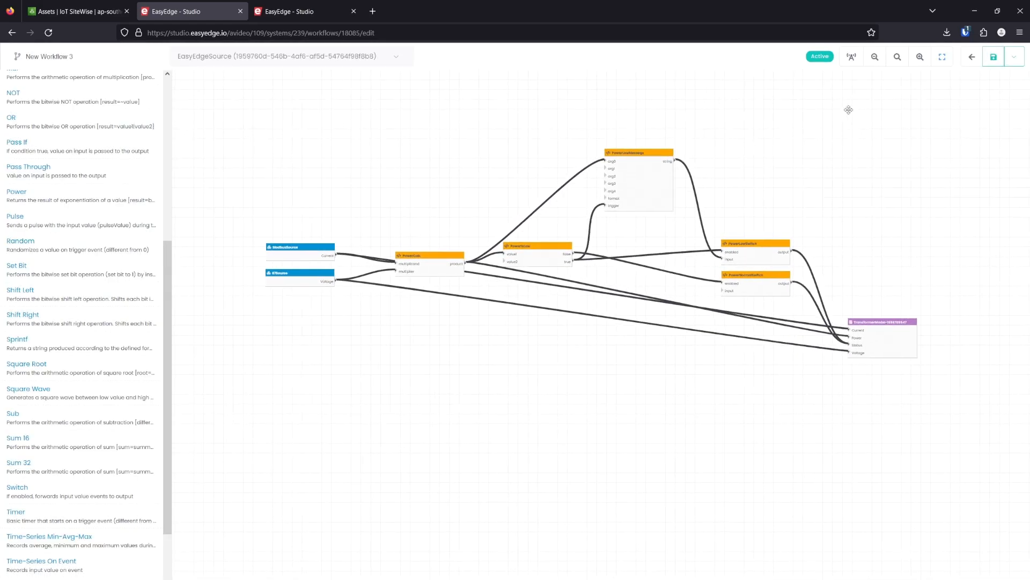
# Turn on realtime values and examine the live data from the sources through PowerCalc, PowerIsLow, PowerLowMessage and the switches to TransformerModel.
pyautogui.click(851, 60)
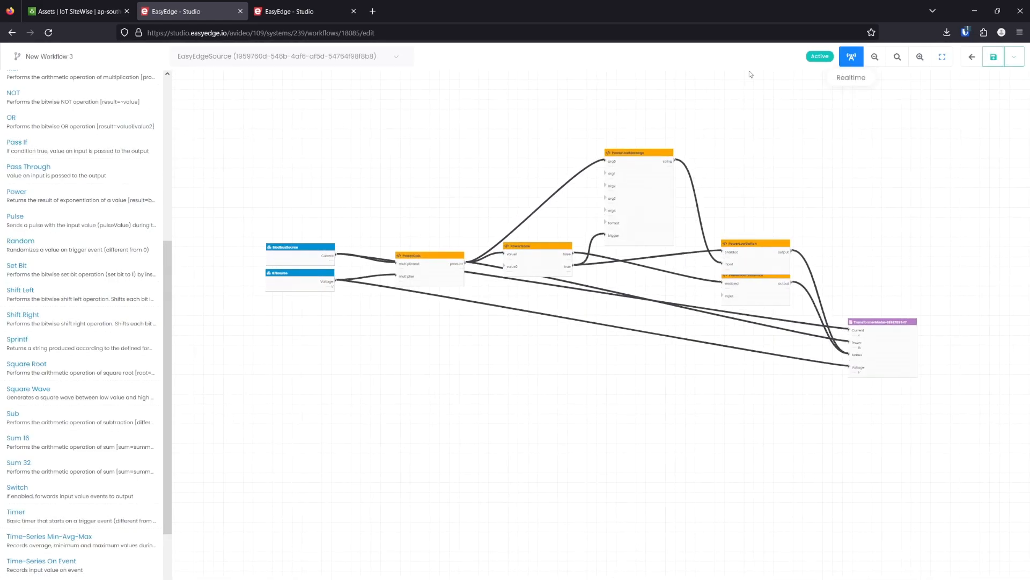
pyautogui.scroll(3, 365, 195)
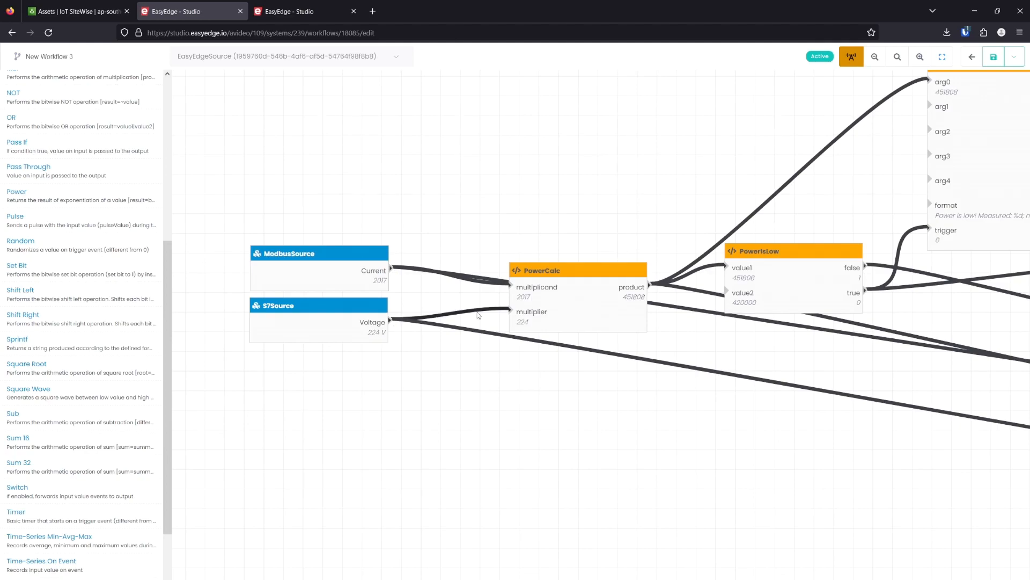
pyautogui.moveTo(715, 338); pyautogui.dragTo(646, 354)
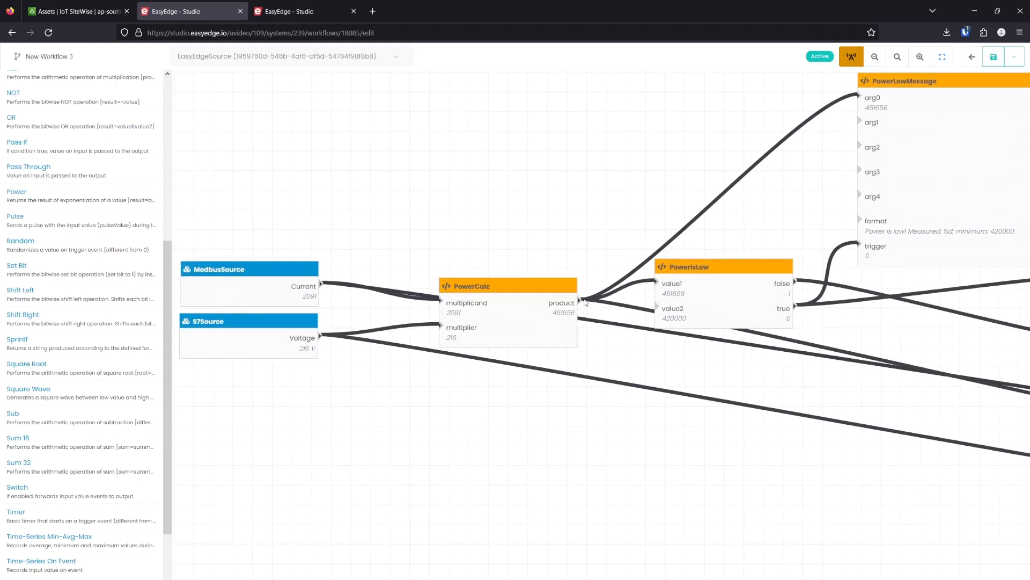
pyautogui.moveTo(653, 368); pyautogui.dragTo(590, 377)
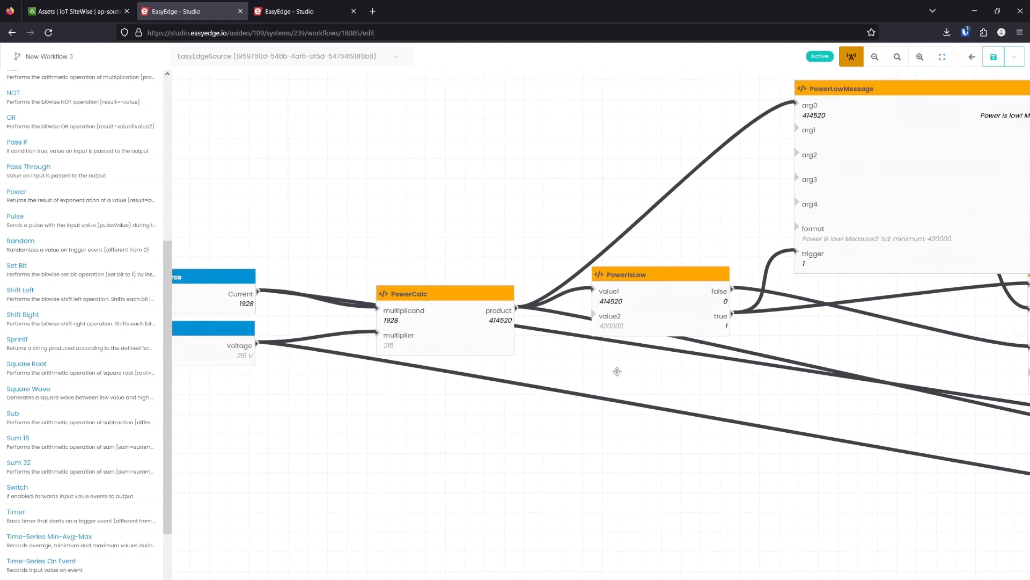
pyautogui.scroll(2, 618, 371)
pyautogui.scroll(-2, 625, 366)
pyautogui.scroll(-3, 625, 366)
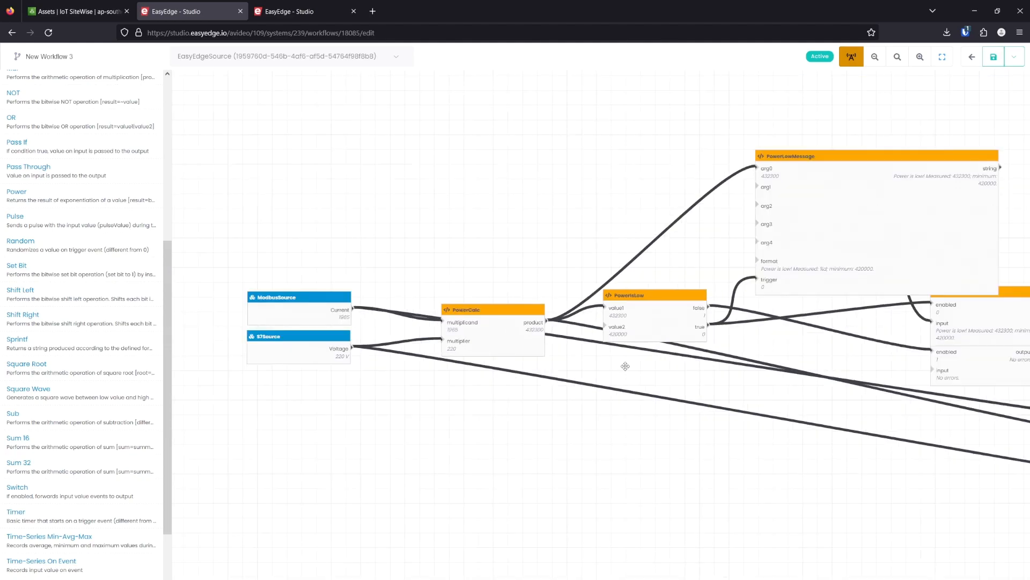
pyautogui.moveTo(747, 386); pyautogui.dragTo(575, 334)
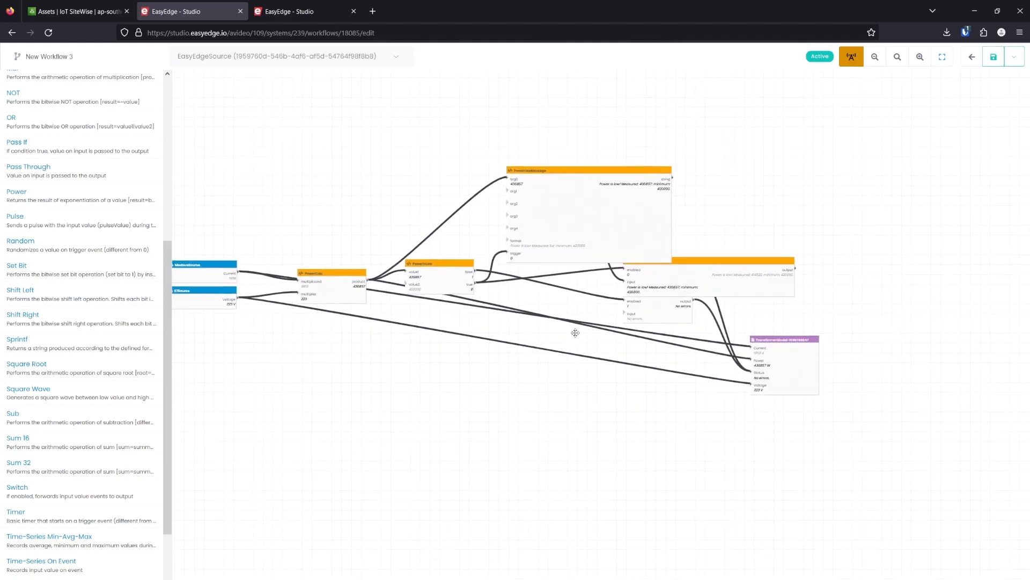
pyautogui.scroll(2, 693, 167)
pyautogui.scroll(1, 690, 171)
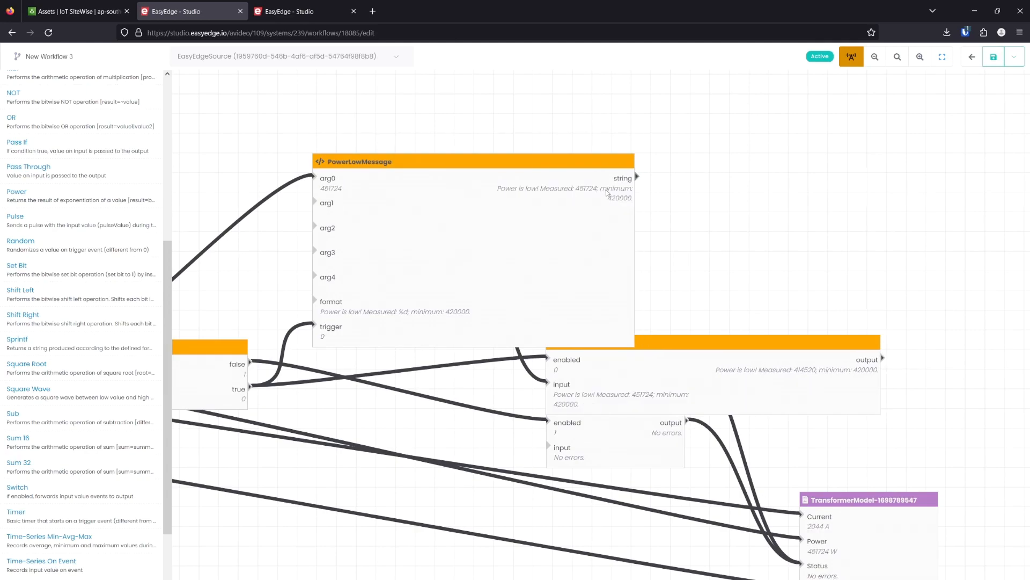
# Examine the live Current, Power, Status and Voltage values arriving at the TransformerModel block.
pyautogui.scroll(-1, 697, 216)
pyautogui.moveTo(925, 445); pyautogui.dragTo(691, 236)
pyautogui.scroll(1, 698, 216)
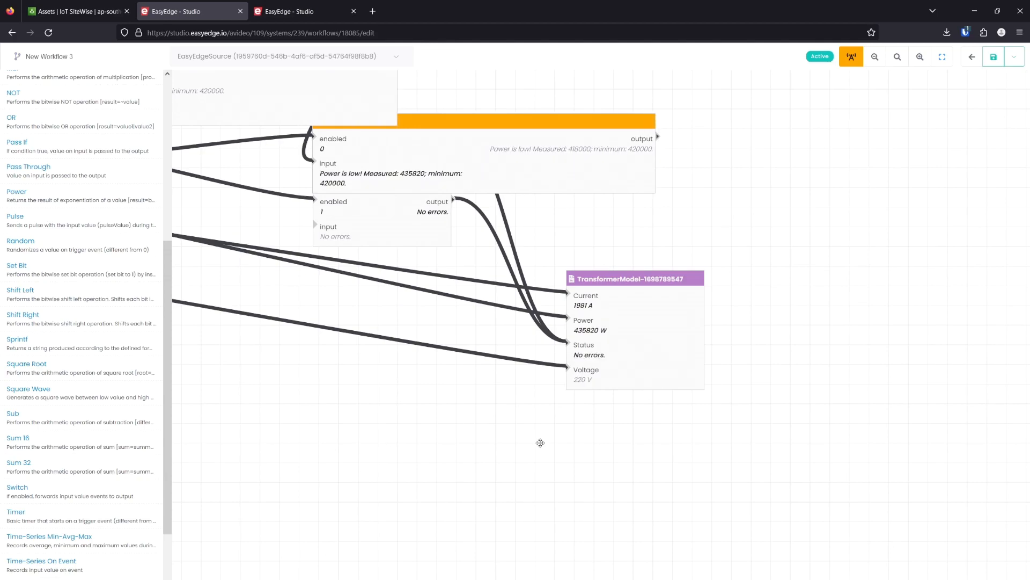
# Switch to AWS IoT SiteWise and remove the Voltage measurement association from the AWSIoTSiteWise/S7Source/Voltage data stream.
pyautogui.click(59, 12)
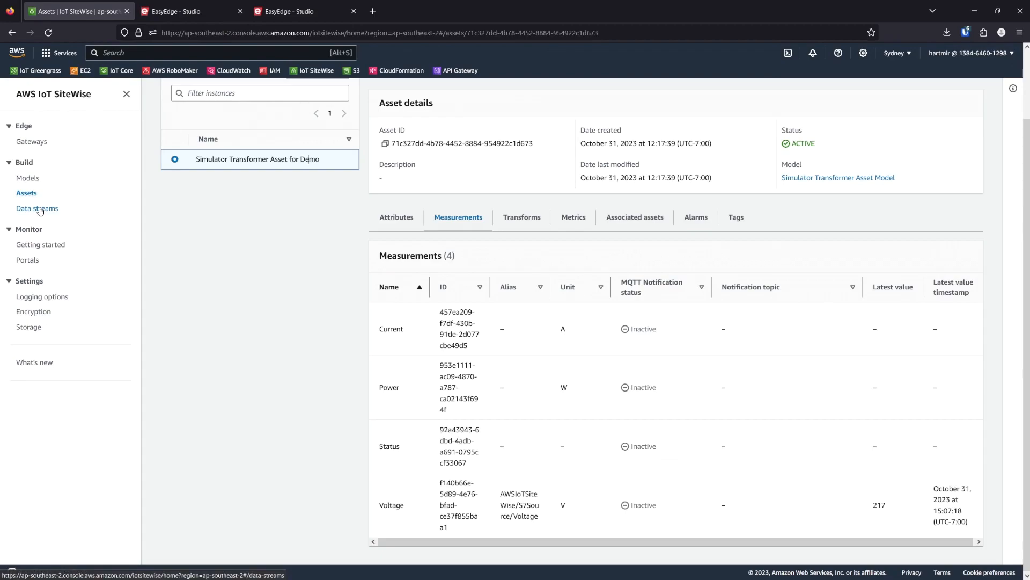
pyautogui.click(40, 210)
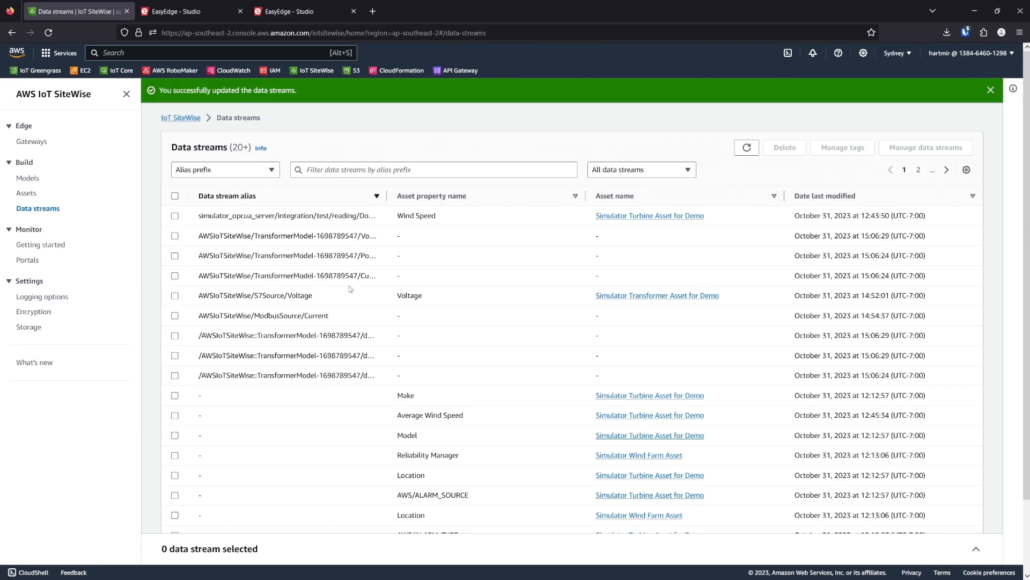
pyautogui.click(175, 296)
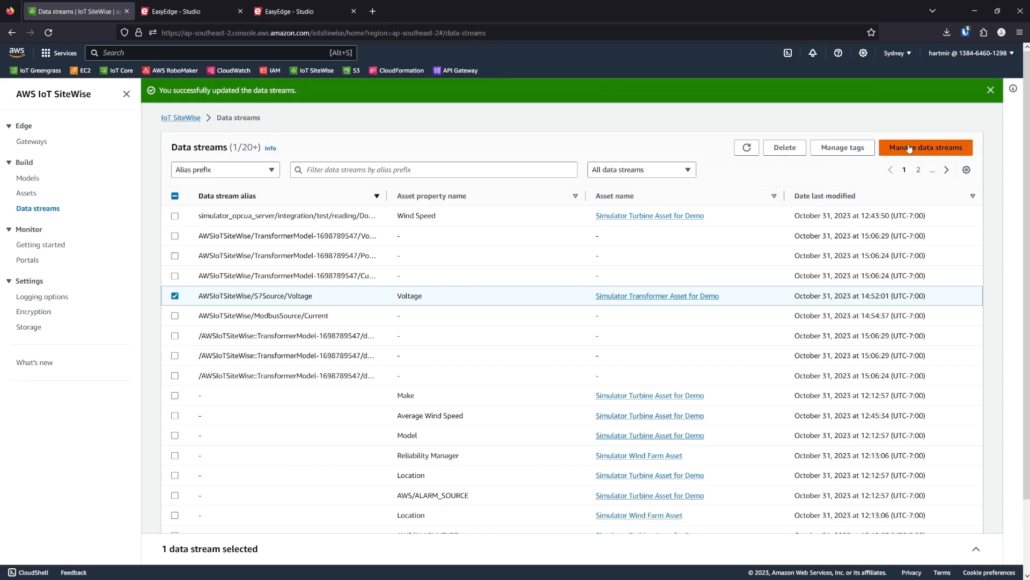
pyautogui.click(926, 147)
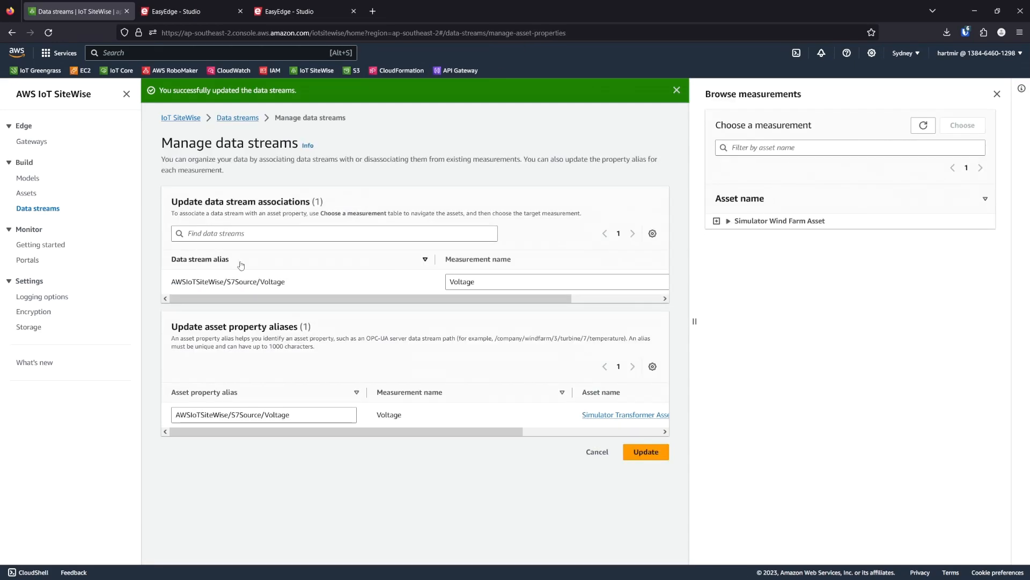
pyautogui.click(483, 284)
pyautogui.moveTo(494, 298); pyautogui.dragTo(583, 299)
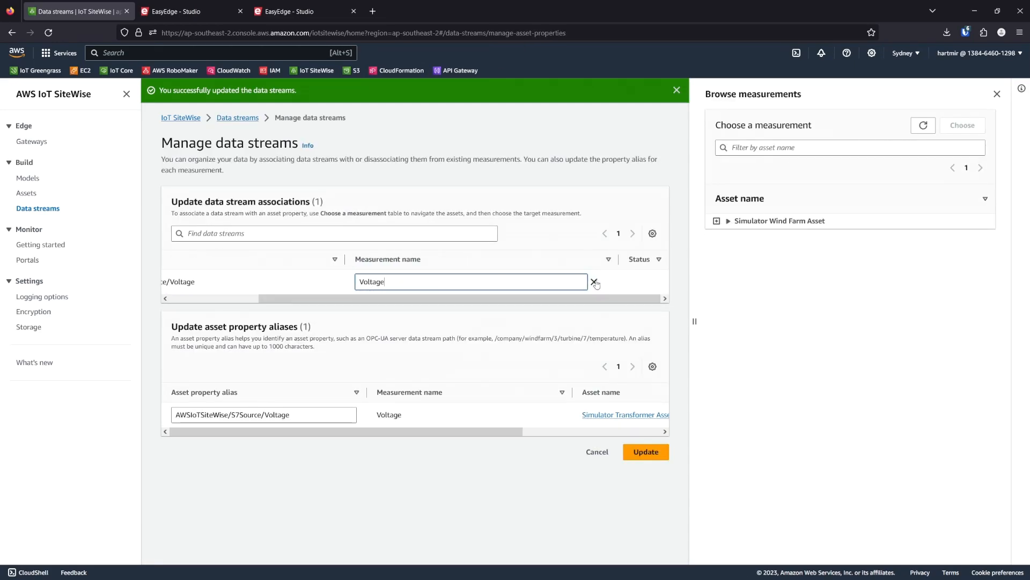
pyautogui.click(653, 455)
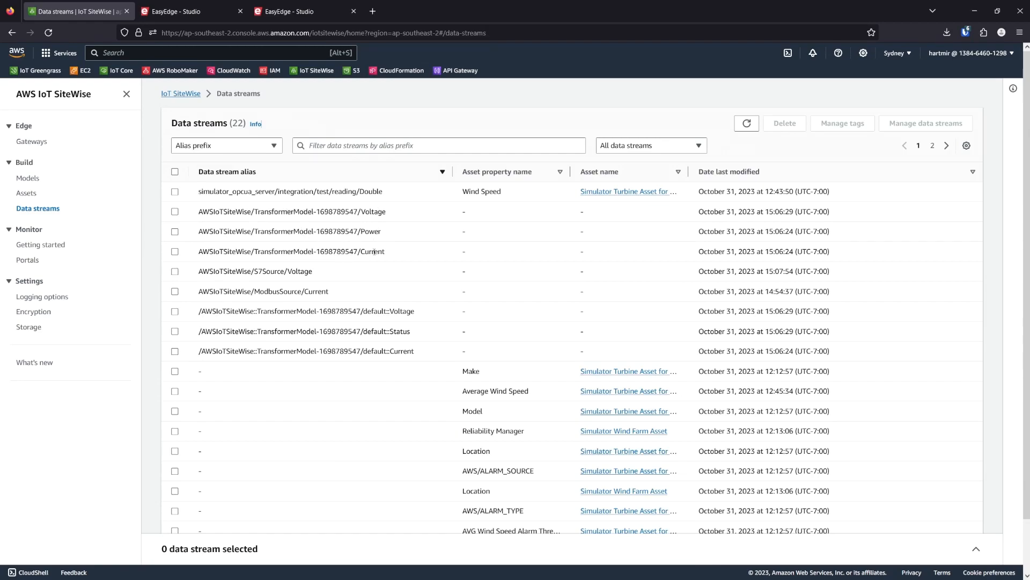
# Select the AWSIoTSiteWise/TransformerModel data streams for Voltage, Power, Current and Status and open them for managing associations.
pyautogui.click(947, 145)
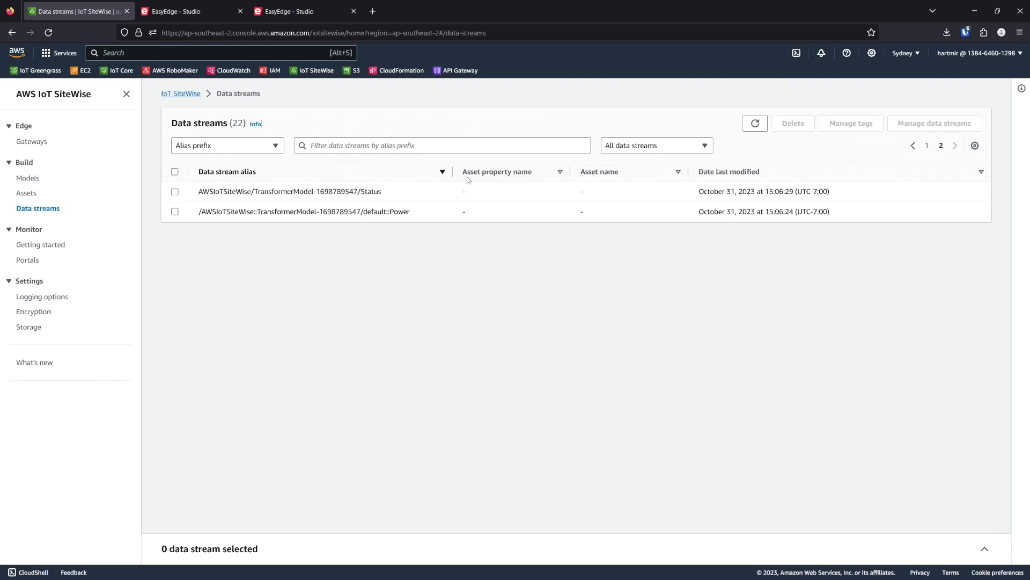
pyautogui.click(913, 146)
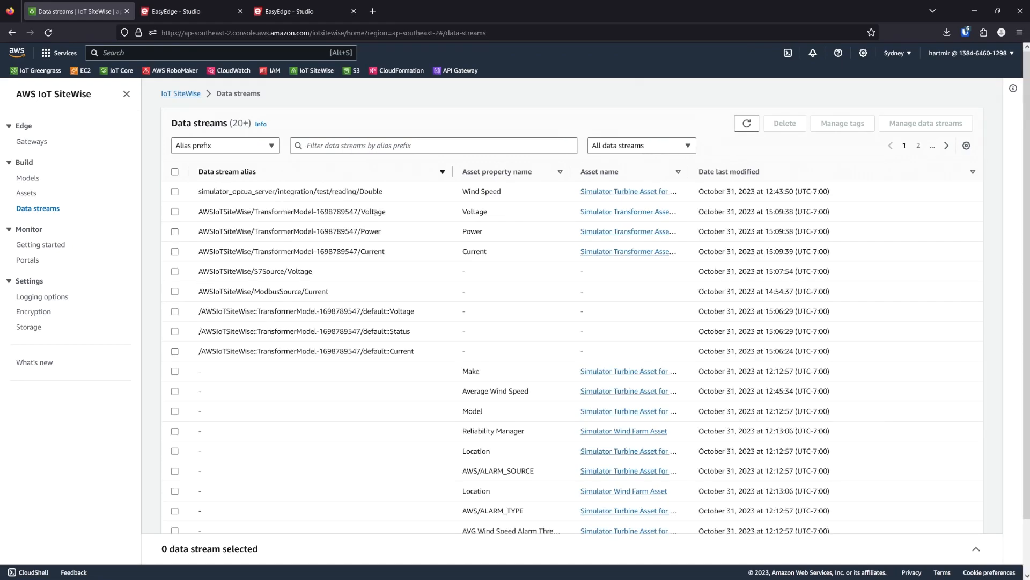
pyautogui.click(175, 211)
pyautogui.click(175, 231)
pyautogui.click(175, 251)
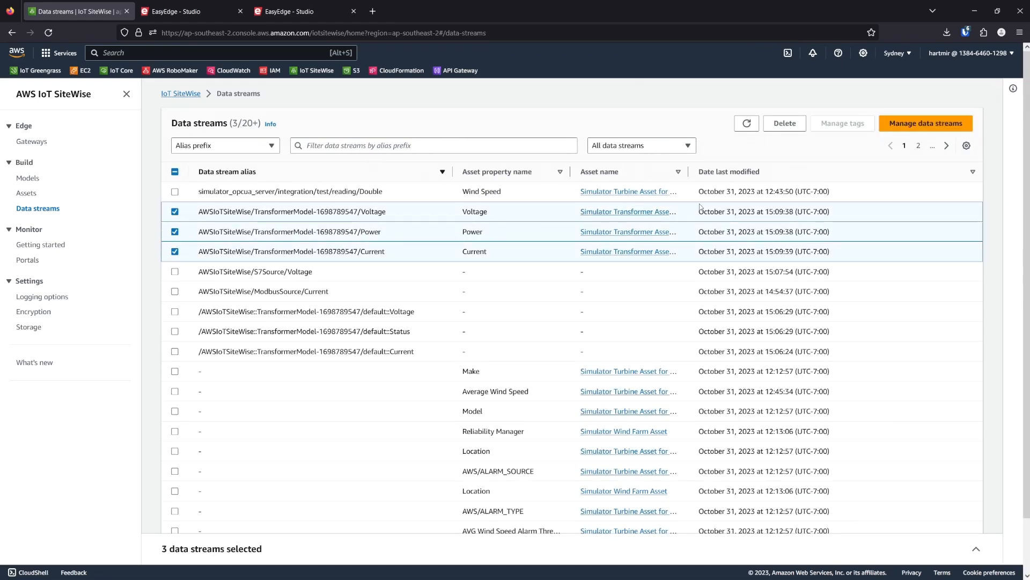
pyautogui.click(946, 145)
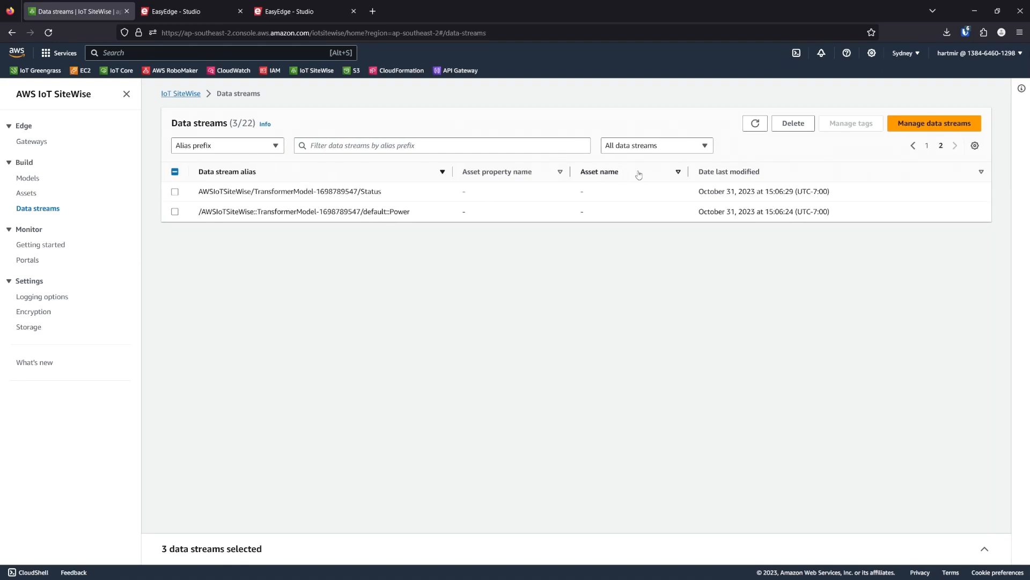
pyautogui.click(175, 192)
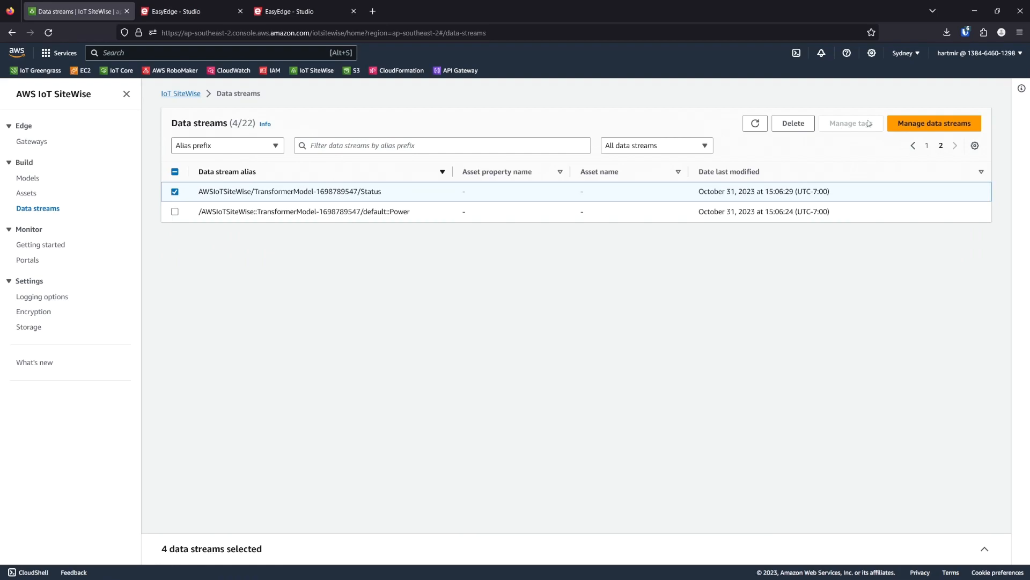
pyautogui.click(934, 123)
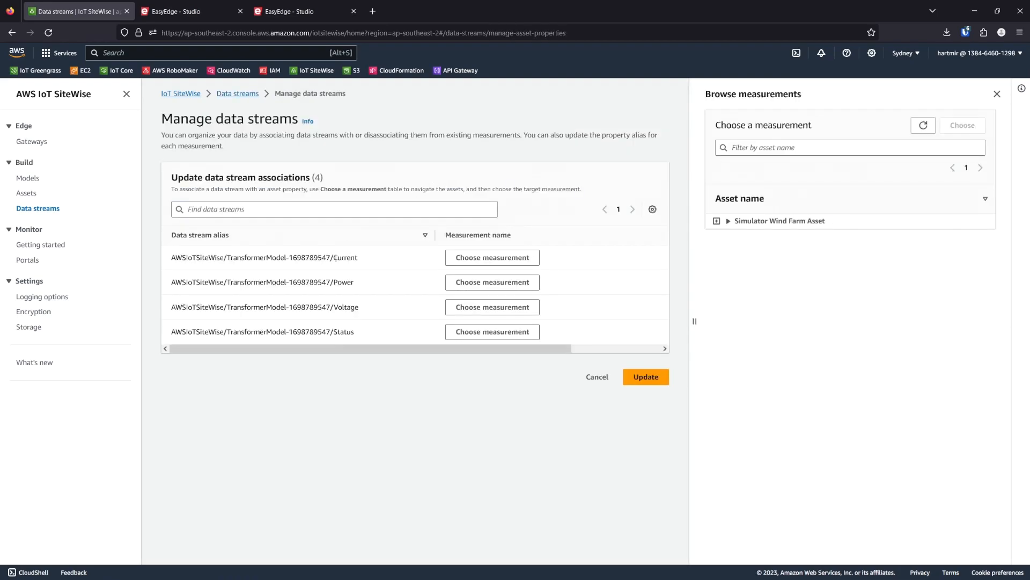
# Assign the Current and Power data streams to the matching measurements of Simulator Transformer Asset for Demo.
pyautogui.click(497, 263)
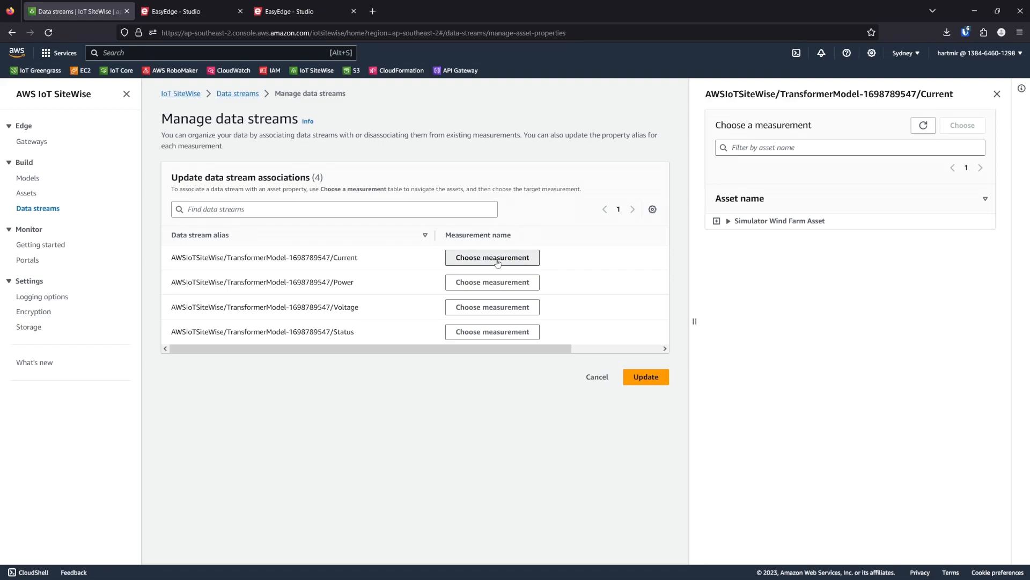
pyautogui.click(717, 221)
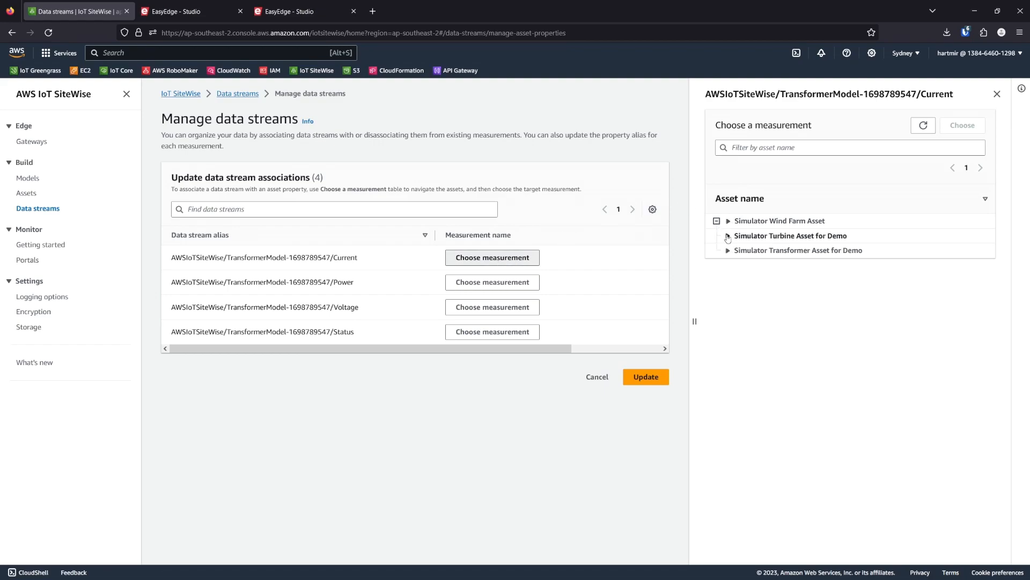
pyautogui.click(728, 251)
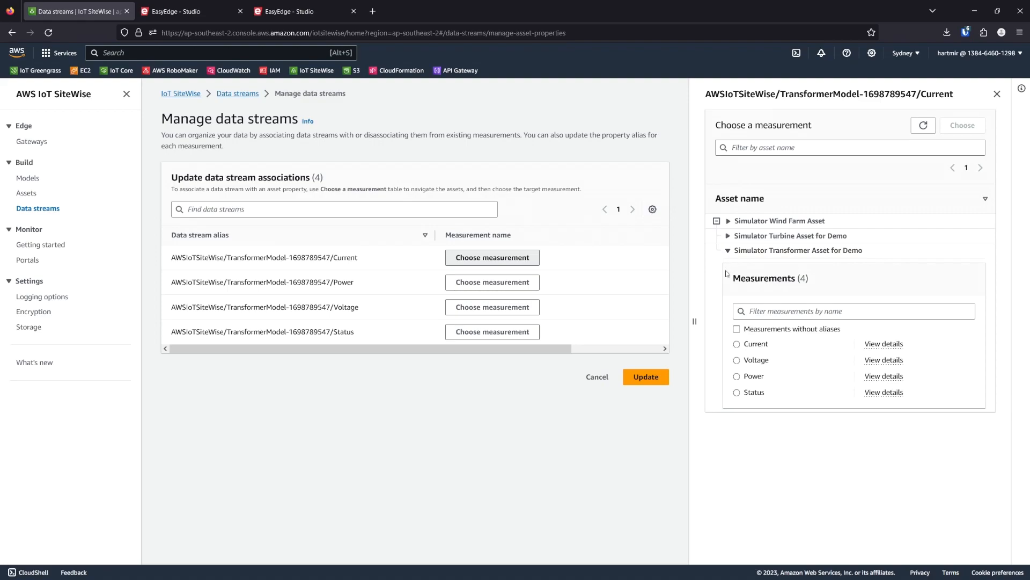
pyautogui.click(737, 344)
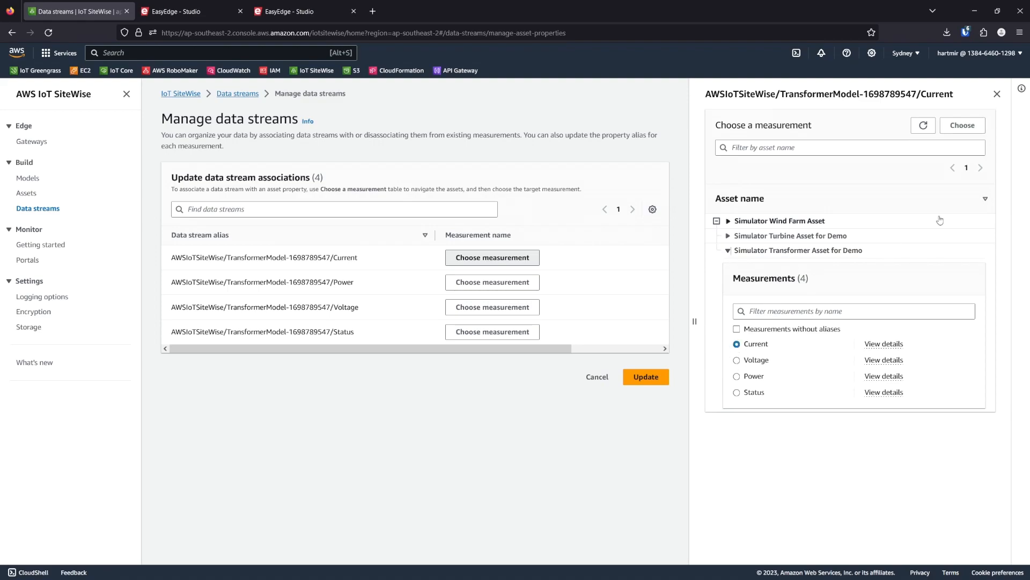
pyautogui.click(970, 131)
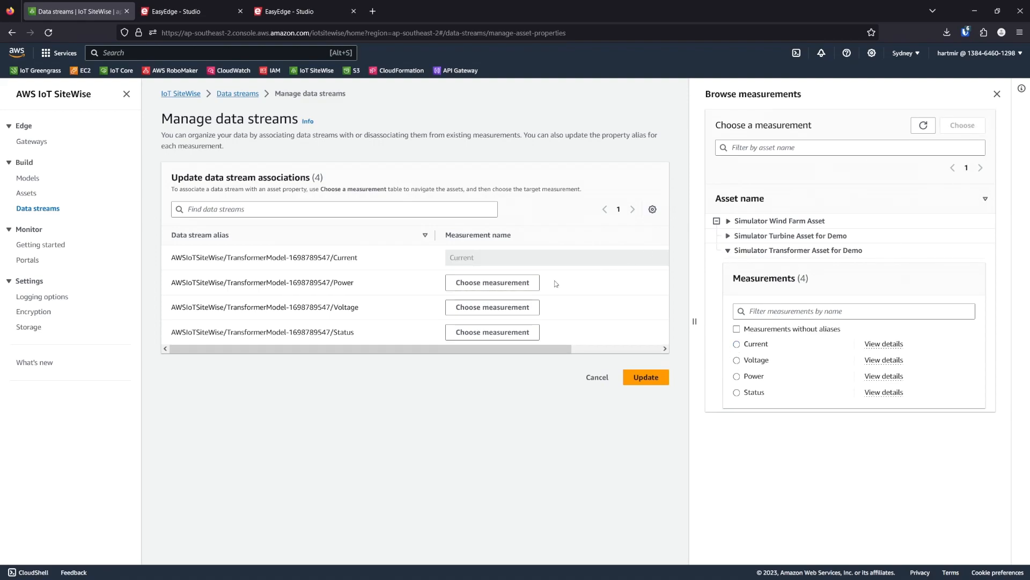
pyautogui.click(497, 286)
pyautogui.click(737, 376)
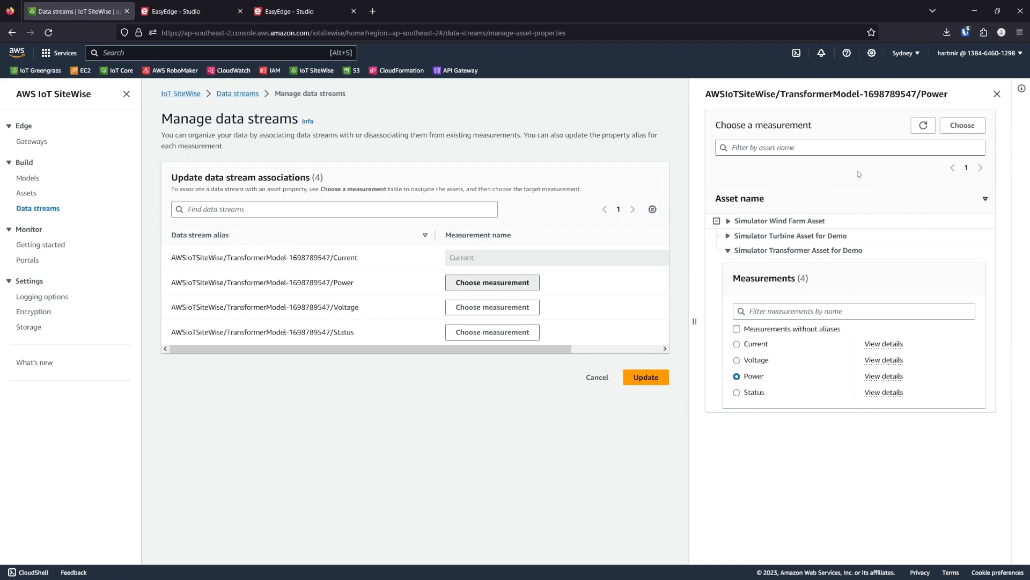
pyautogui.click(962, 126)
# Assign the Voltage and Status data streams to the transformer asset's matching measurements and update the associations.
pyautogui.click(507, 308)
pyautogui.click(736, 360)
pyautogui.click(962, 126)
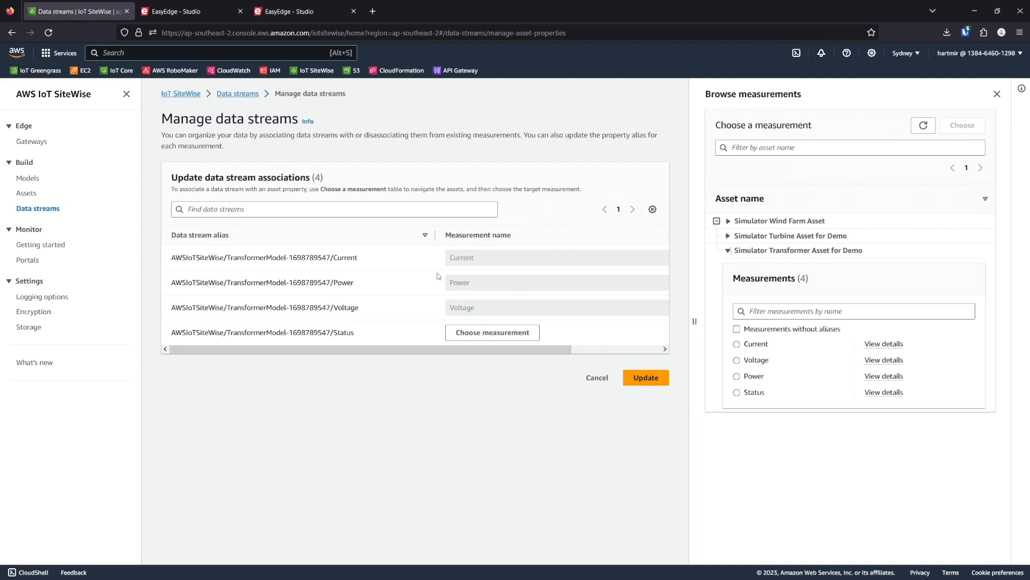
pyautogui.click(493, 332)
pyautogui.click(736, 392)
pyautogui.click(963, 125)
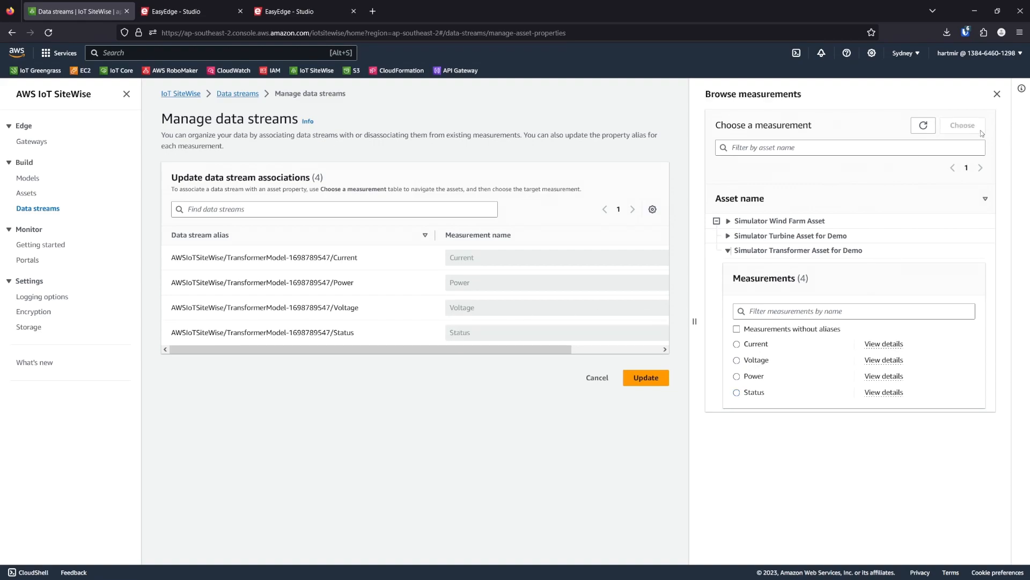
pyautogui.click(646, 378)
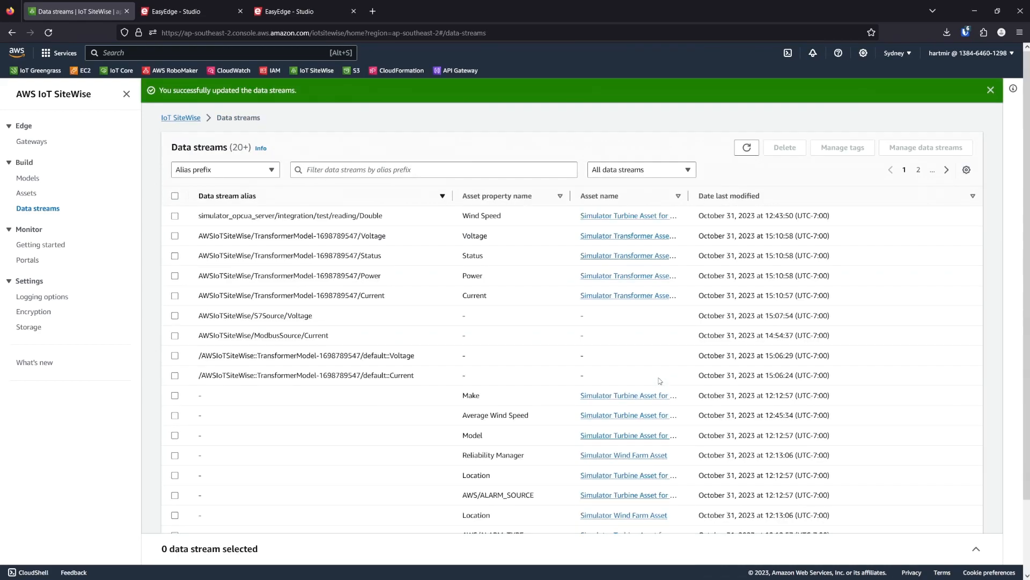
# Check the latest Current, Voltage, Power and Status values among the measurements of Simulator Transformer Asset for Demo.
pyautogui.click(27, 195)
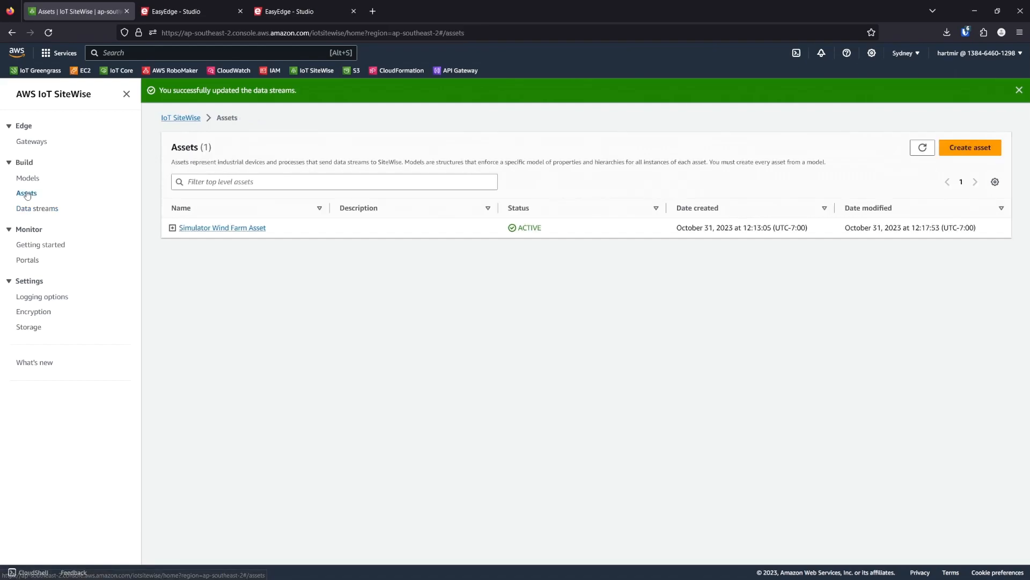
pyautogui.click(172, 228)
pyautogui.click(218, 267)
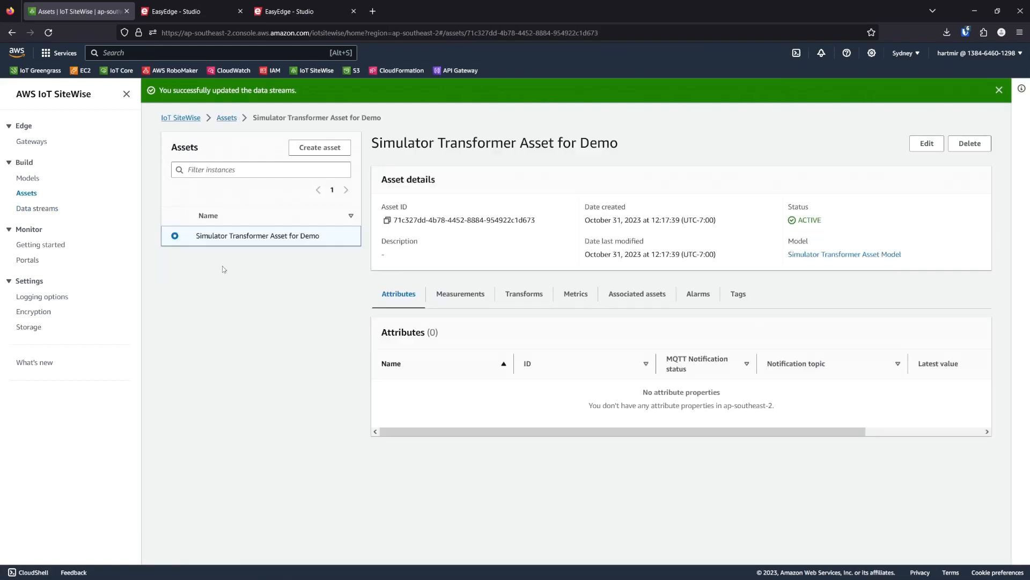
pyautogui.click(460, 295)
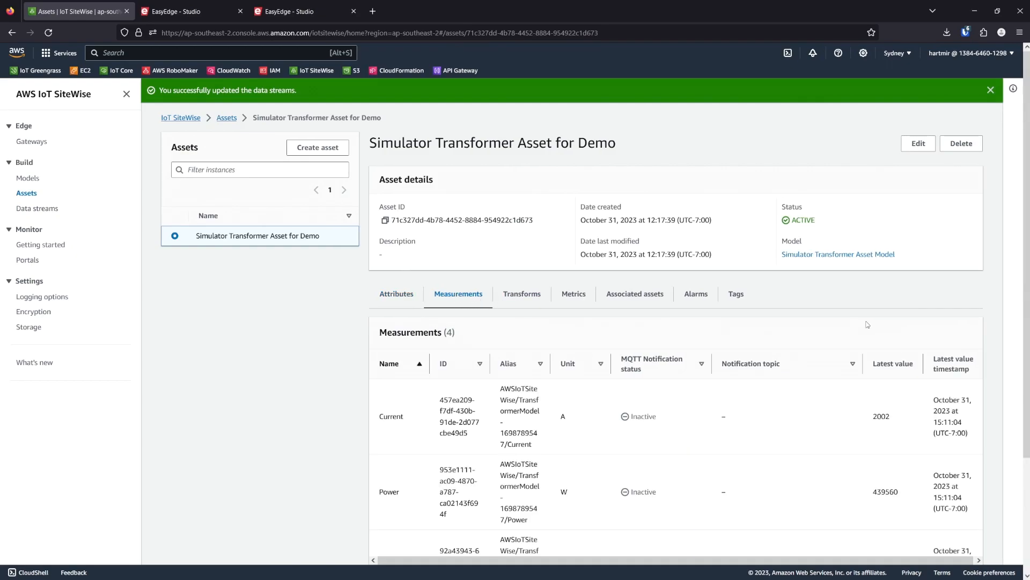
pyautogui.scroll(-3, 864, 325)
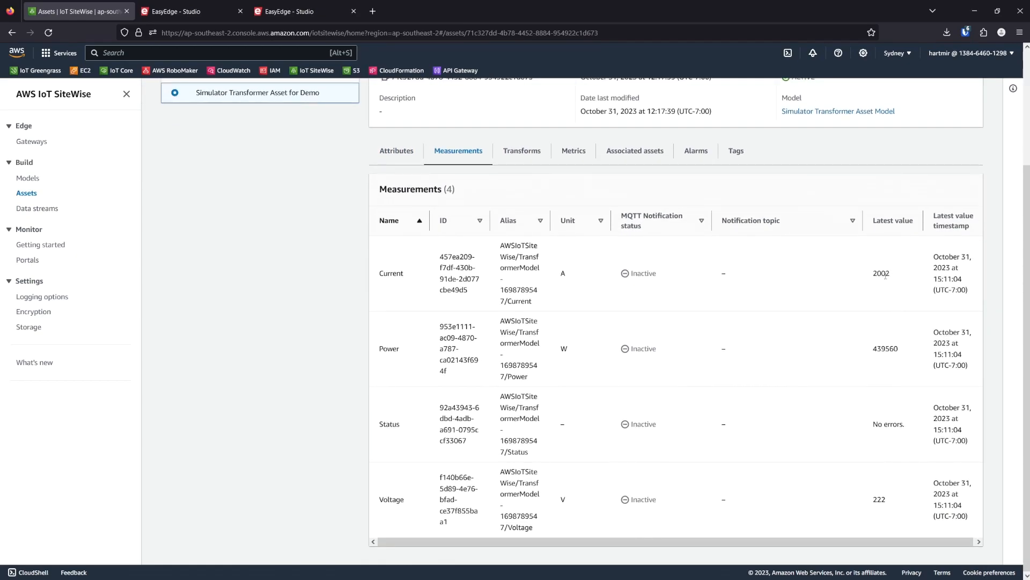
pyautogui.moveTo(874, 273); pyautogui.dragTo(899, 275)
pyautogui.moveTo(874, 500); pyautogui.dragTo(898, 505)
pyautogui.click(888, 362)
pyautogui.doubleClick(880, 348)
pyautogui.moveTo(870, 425); pyautogui.dragTo(913, 427)
pyautogui.click(876, 441)
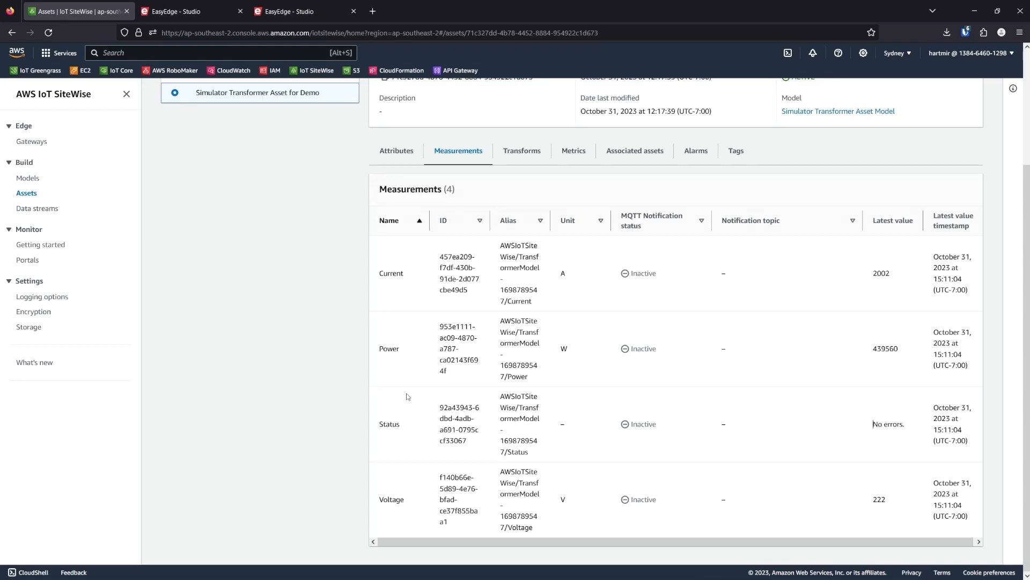